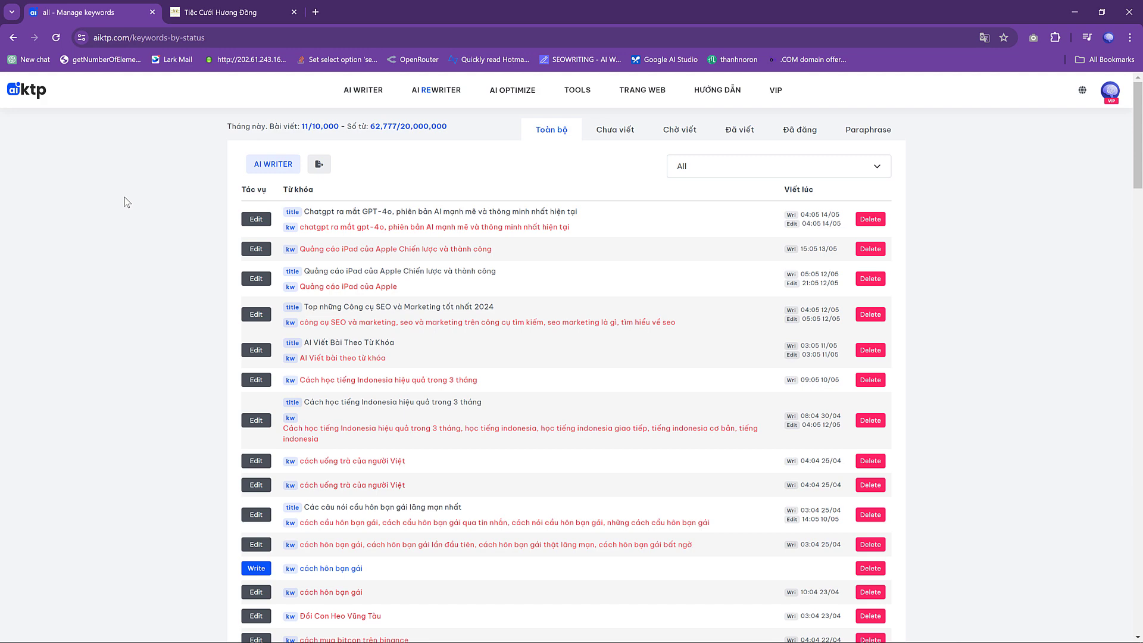
Switch to the tochucsukienhuongdong.com page and look over its banner and the start of the wedding services section.
key(ctrl+Tab)
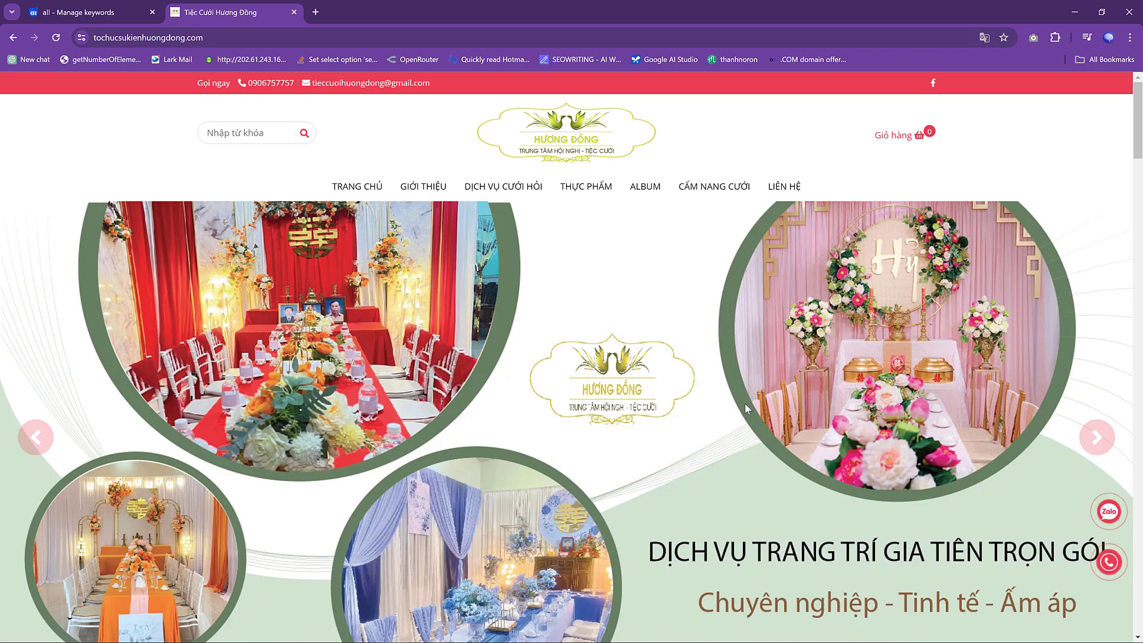
scroll(745, 403, down, 5)
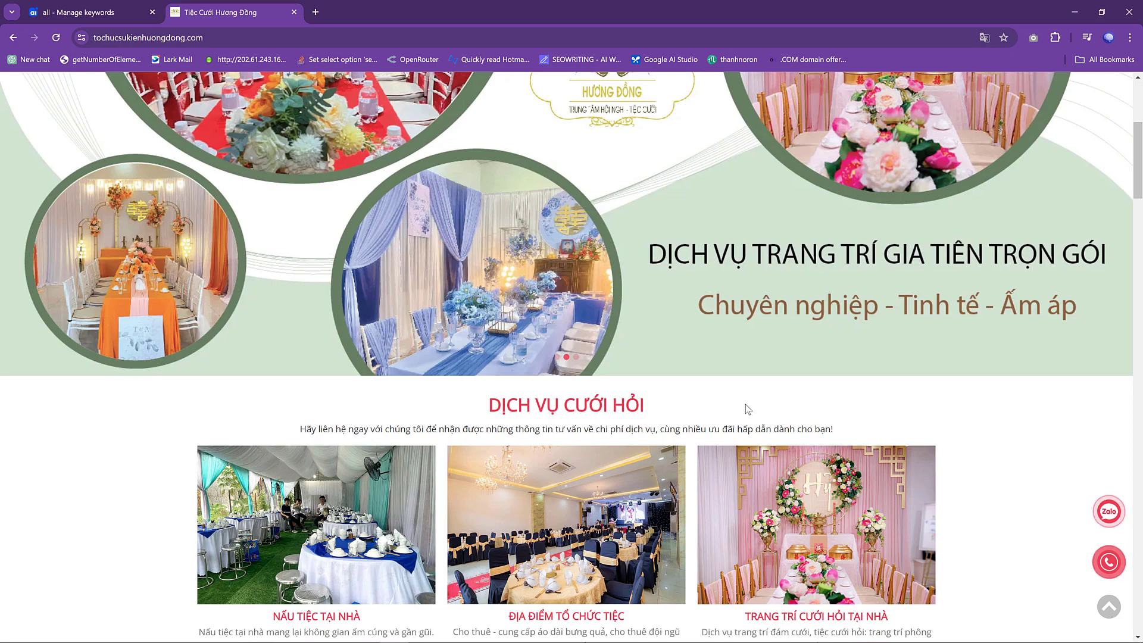
scroll(462, 384, up, 1)
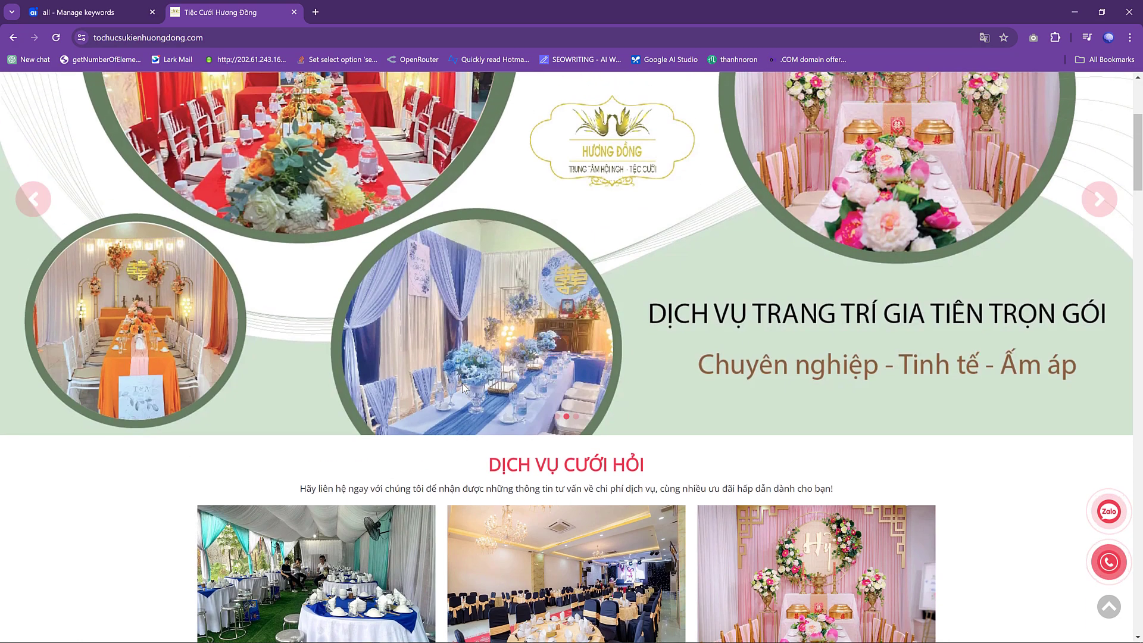
scroll(462, 384, up, 4)
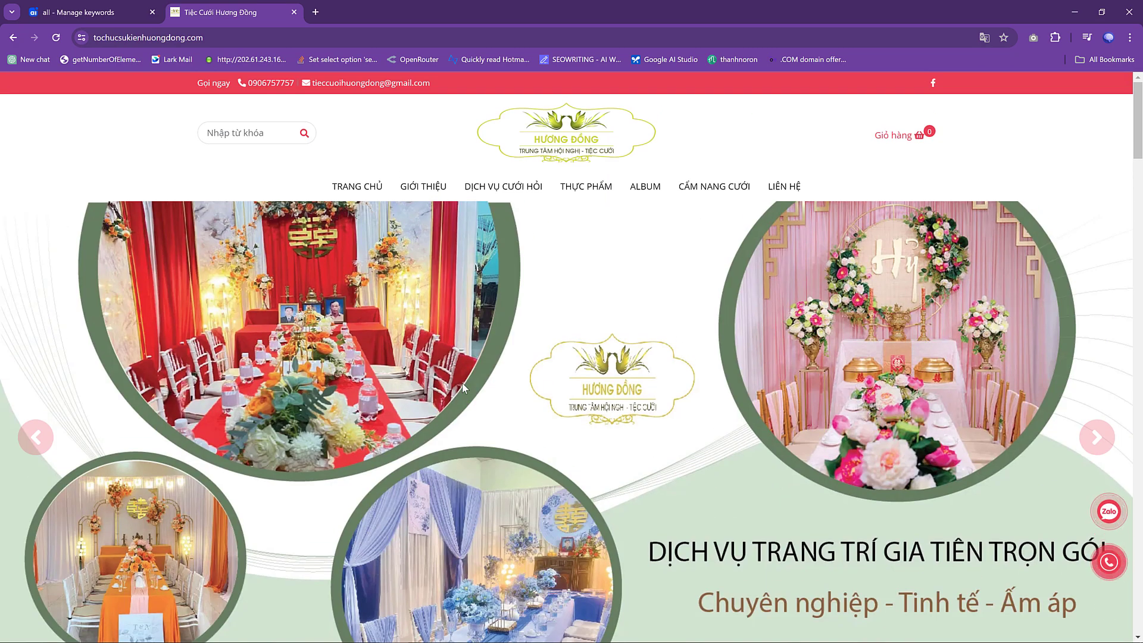
scroll(462, 383, down, 6)
scroll(462, 384, up, 6)
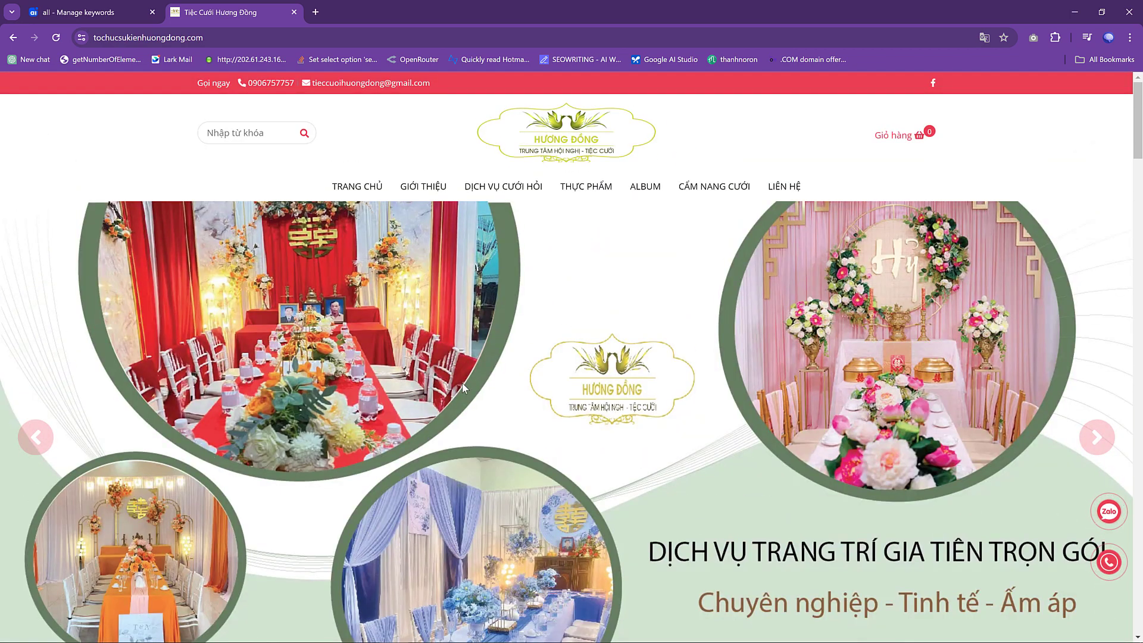
Skim the whole home page from the banner through to the footer and return to its beginning.
scroll(462, 384, down, 4)
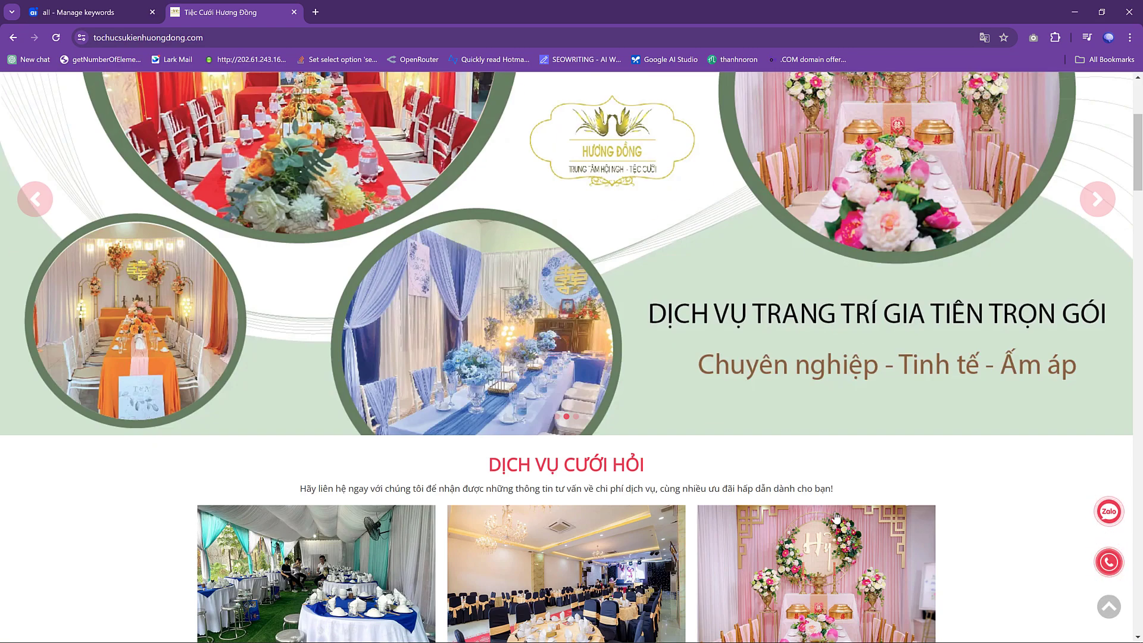
scroll(338, 442, down, 9)
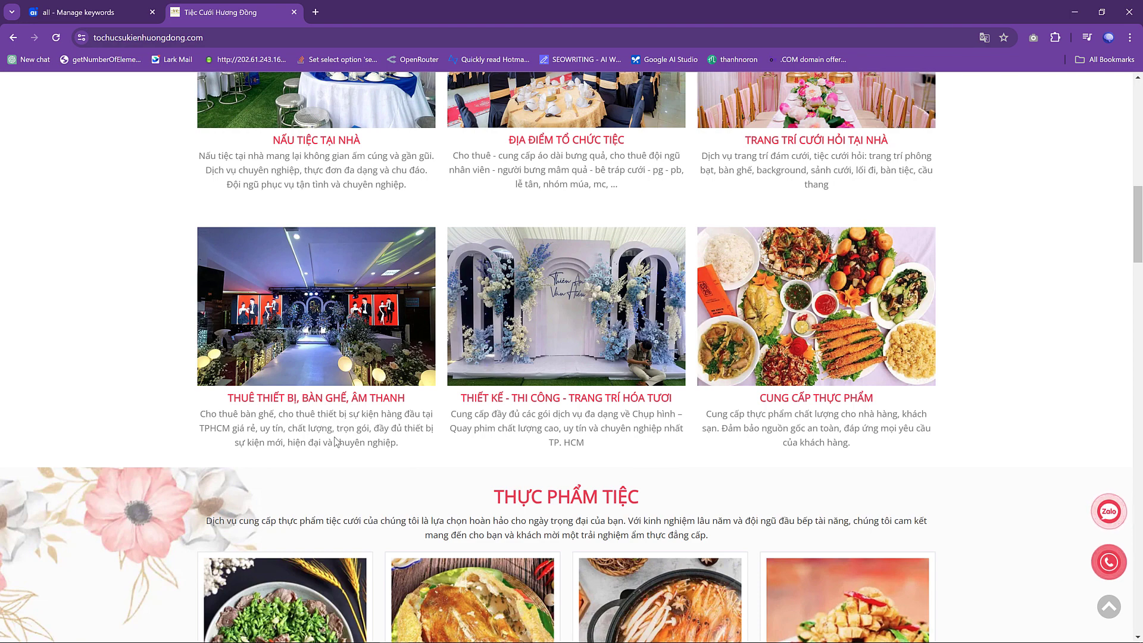
scroll(337, 442, down, 5)
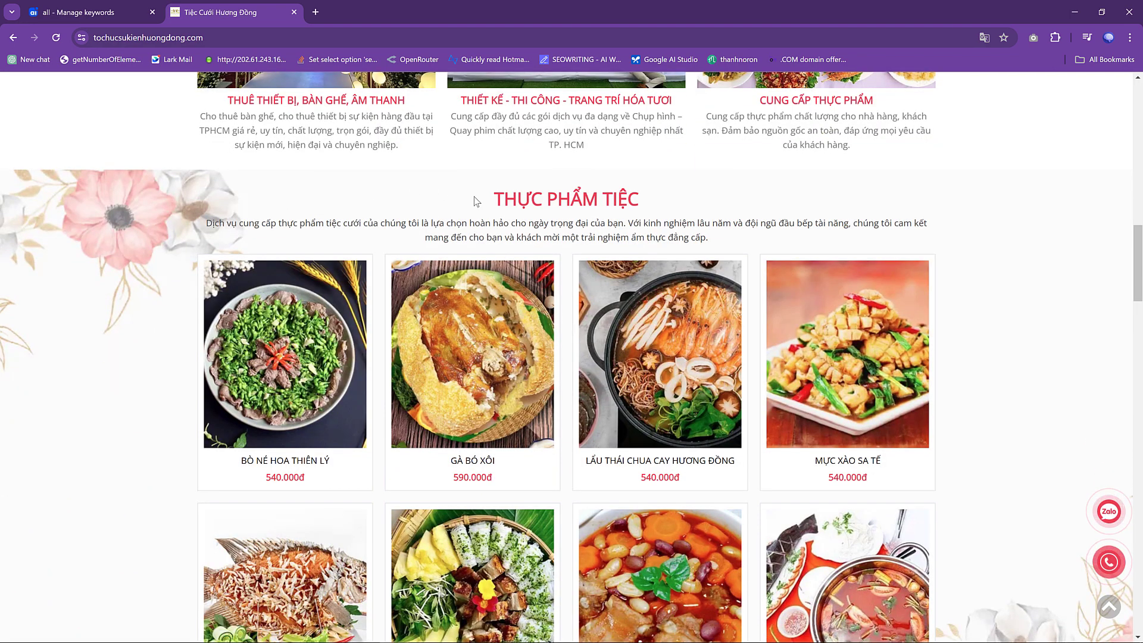
scroll(359, 205, up, 3)
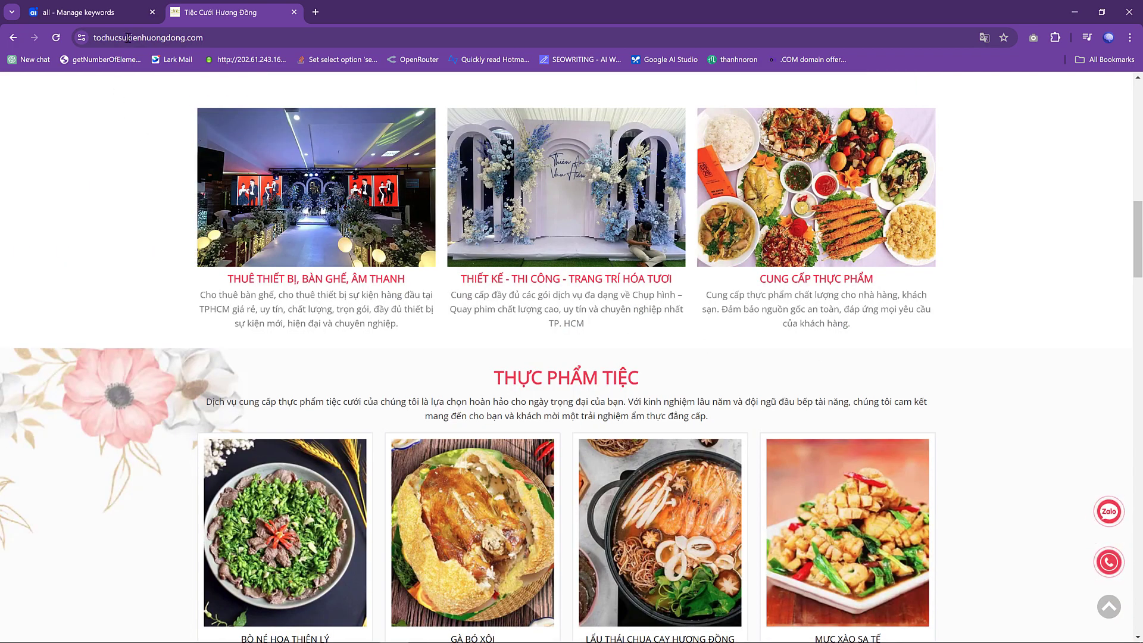
scroll(493, 337, down, 10)
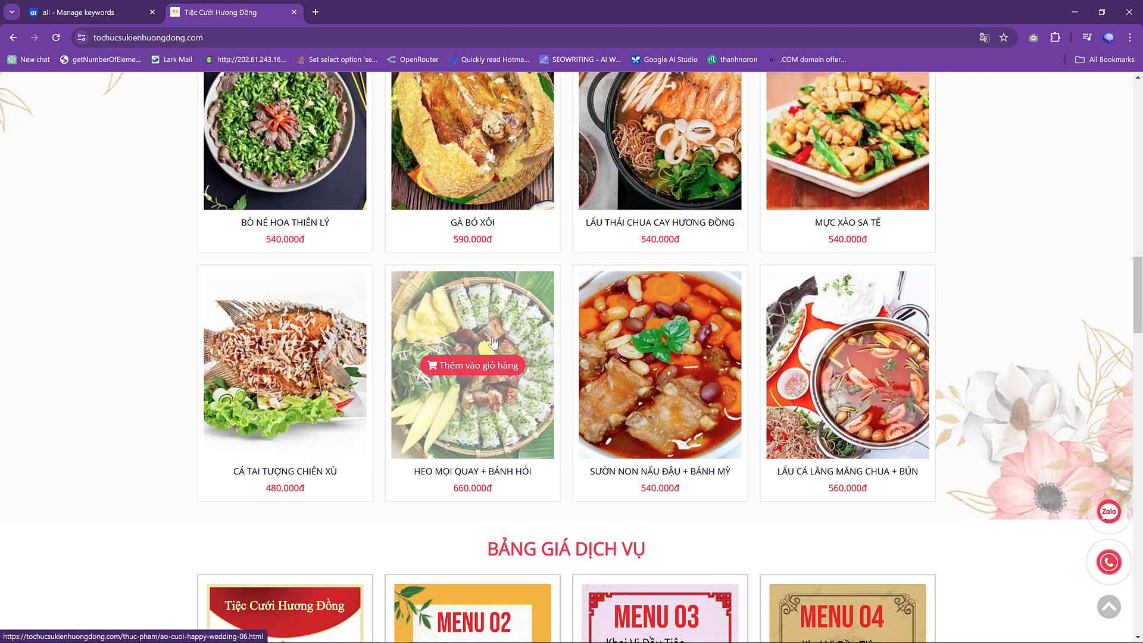
scroll(470, 394, down, 18)
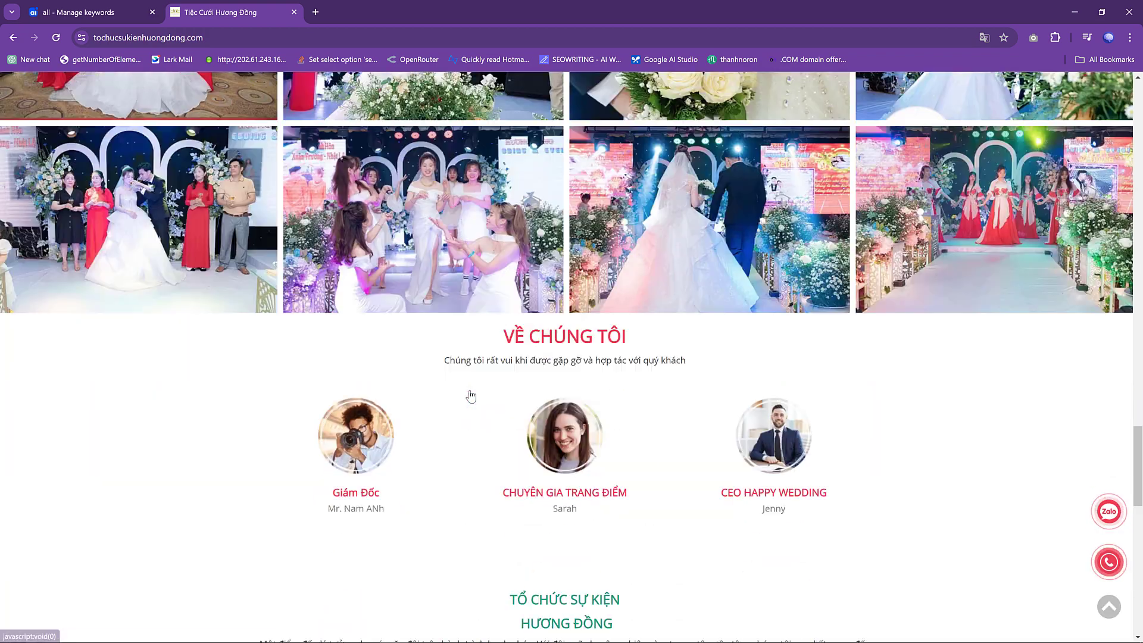
scroll(473, 395, down, 8)
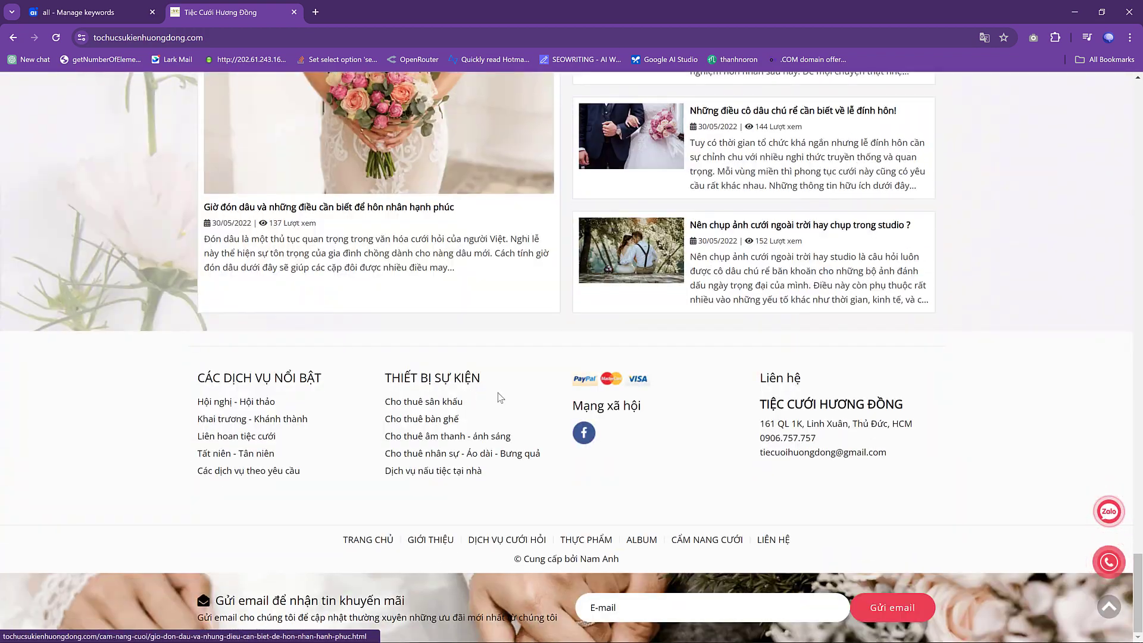
key(Home)
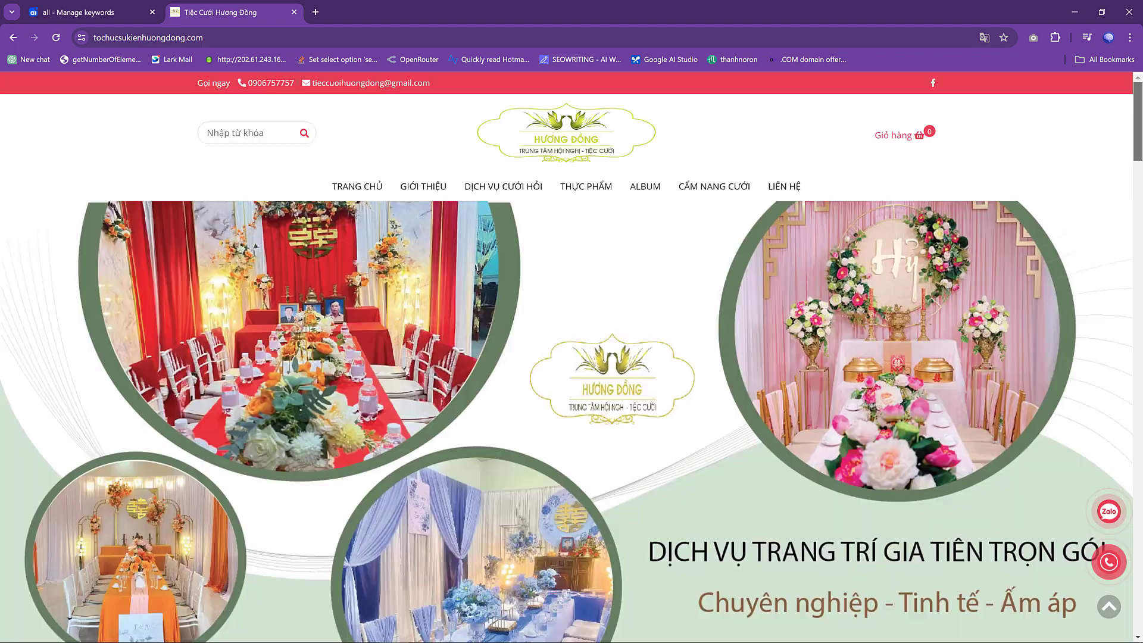
Examine the service offerings under DỊCH VỤ CƯỚI HỎI, from home catering to food supply.
scroll(266, 74, down, 9)
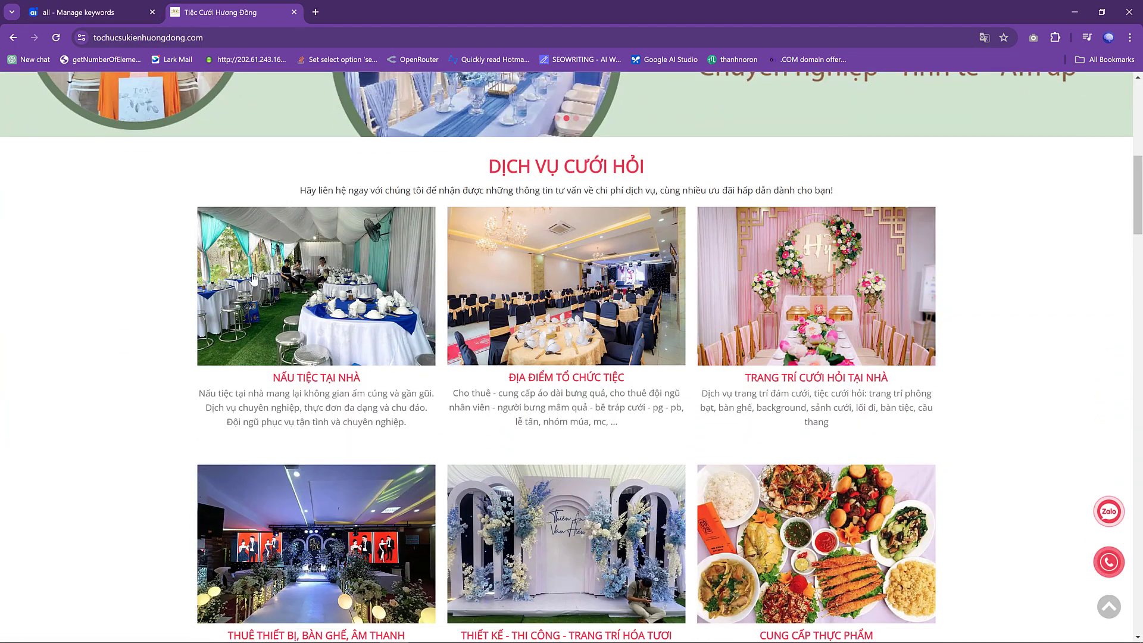
scroll(249, 279, down, 1)
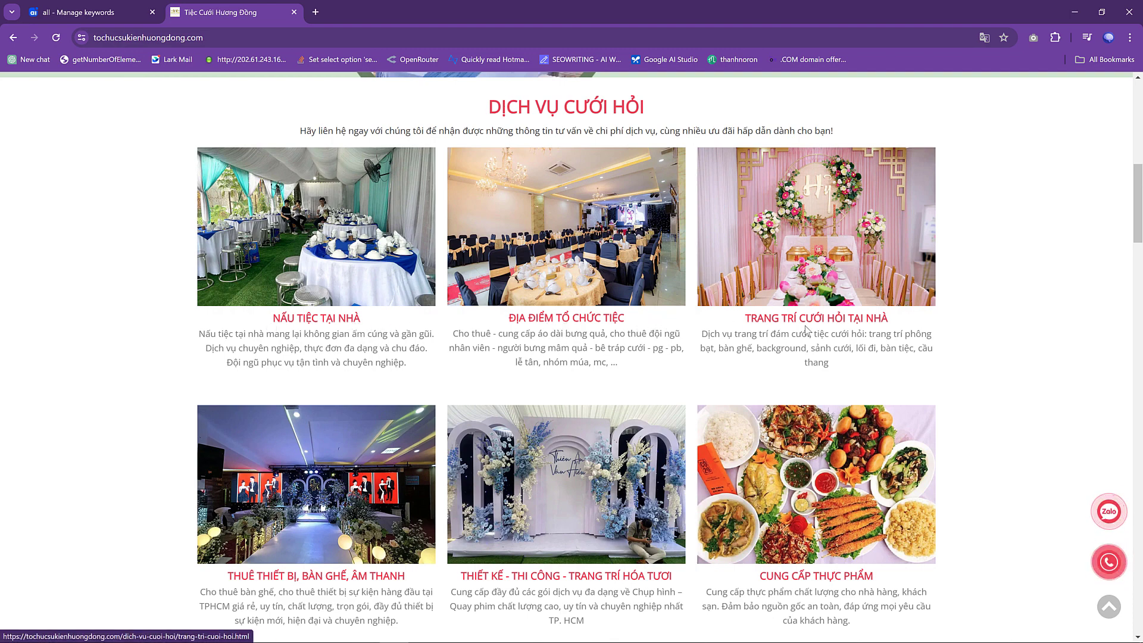
scroll(805, 328, down, 2)
scroll(805, 329, down, 1)
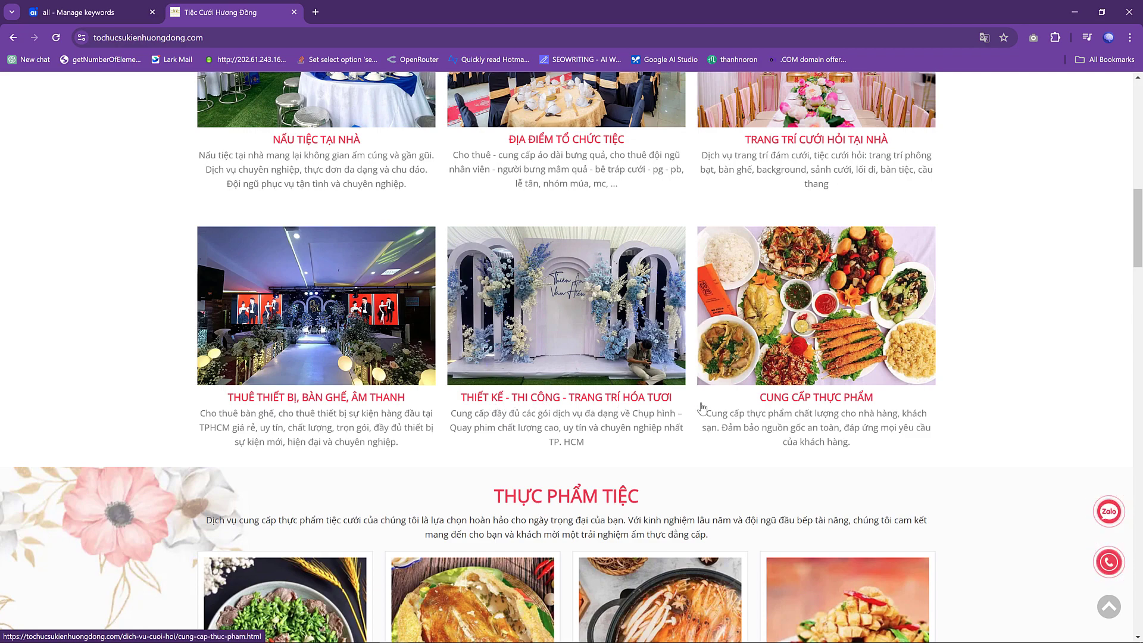
scroll(492, 445, down, 3)
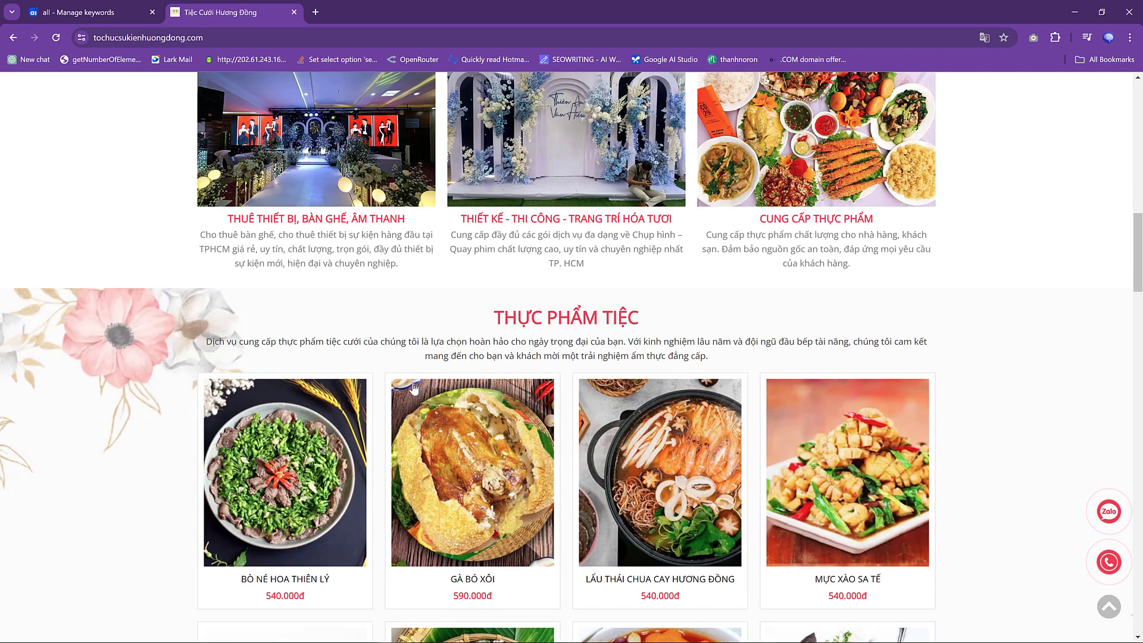
Examine the party dishes, BẢNG GIÁ DỊCH VỤ menus, company introduction, CẨM NANG CƯỚI articles and footer contact details.
scroll(427, 417, down, 5)
scroll(427, 396, down, 12)
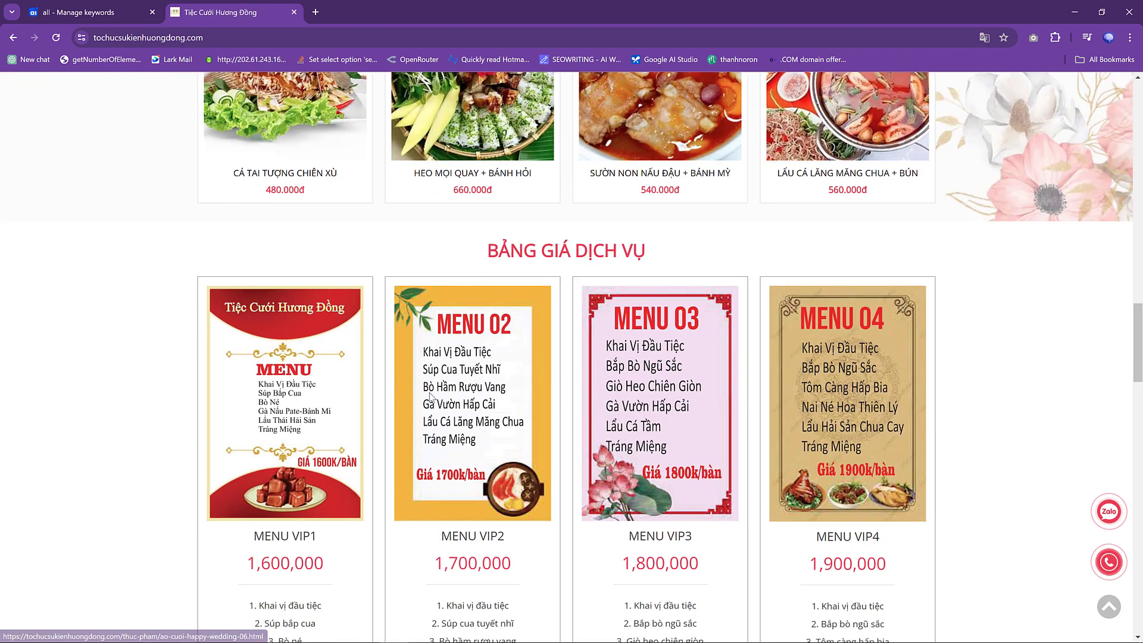
scroll(433, 396, down, 10)
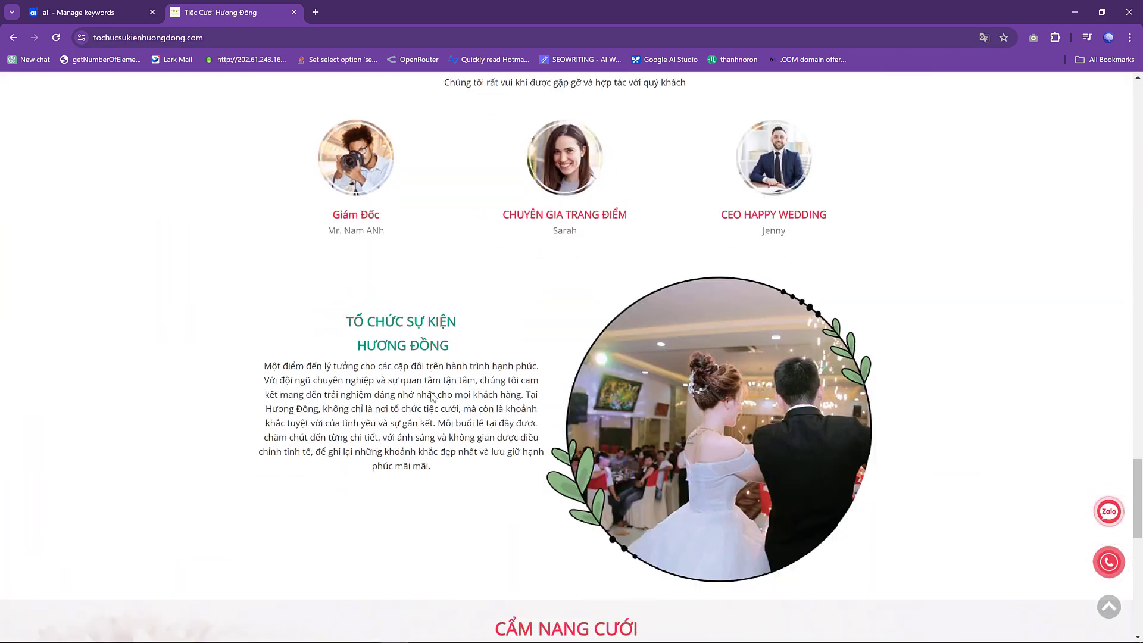
scroll(456, 417, down, 4)
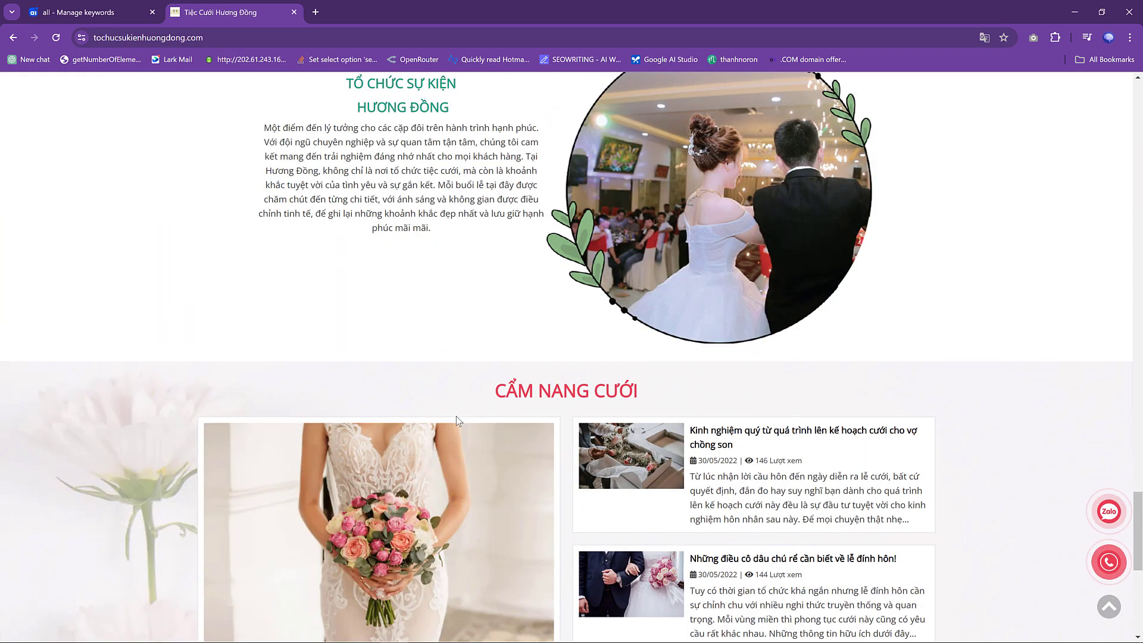
scroll(465, 218, down, 7)
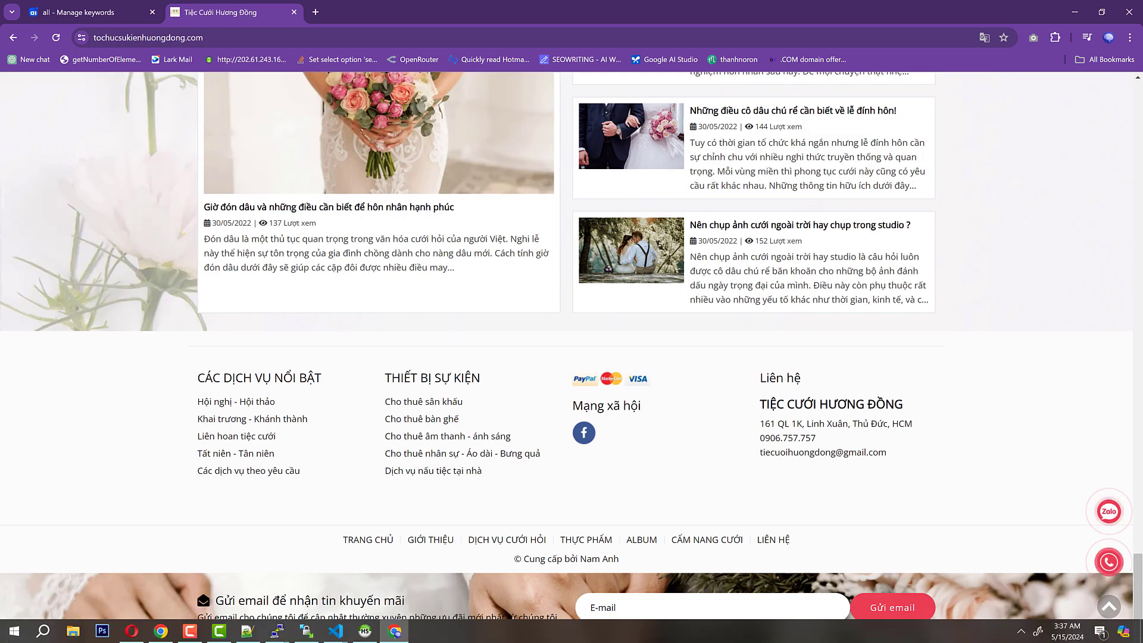
Switch to the Notepad++ notes and highlight the full company description and contact block to review it.
click(247, 637)
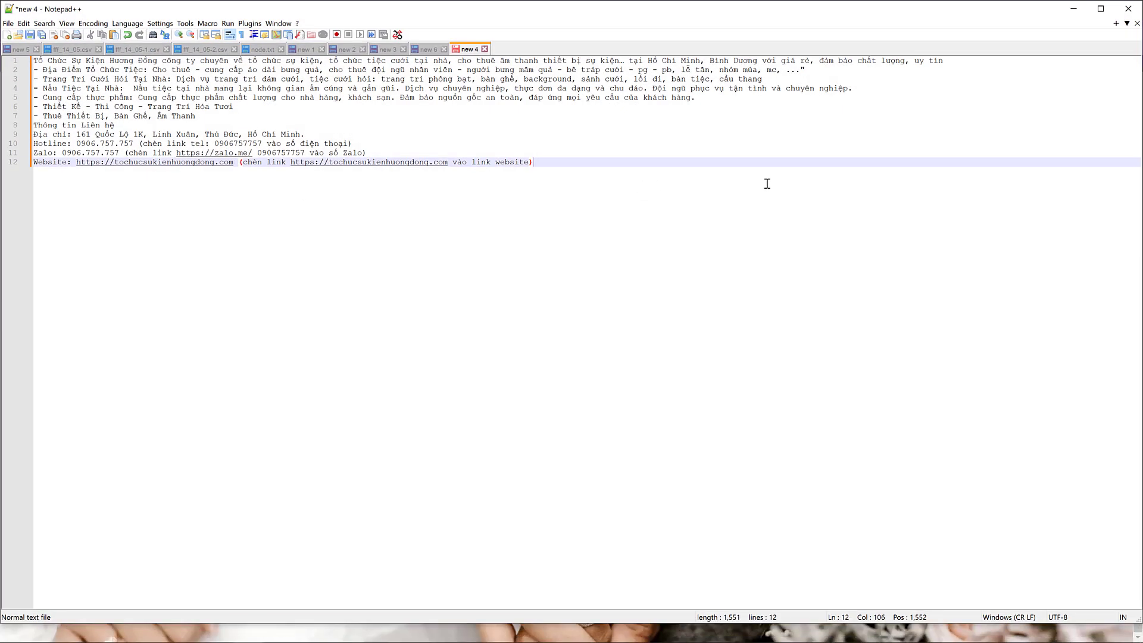
drag(598, 173, 33, 60)
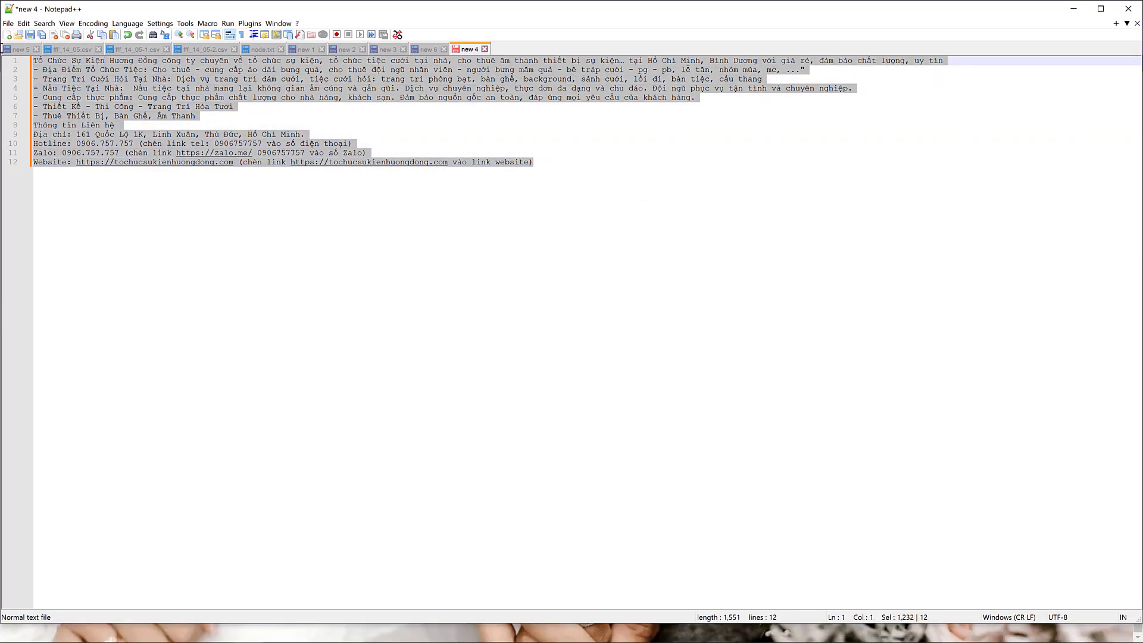
click(100, 238)
drag(582, 169, 17, 47)
click(281, 248)
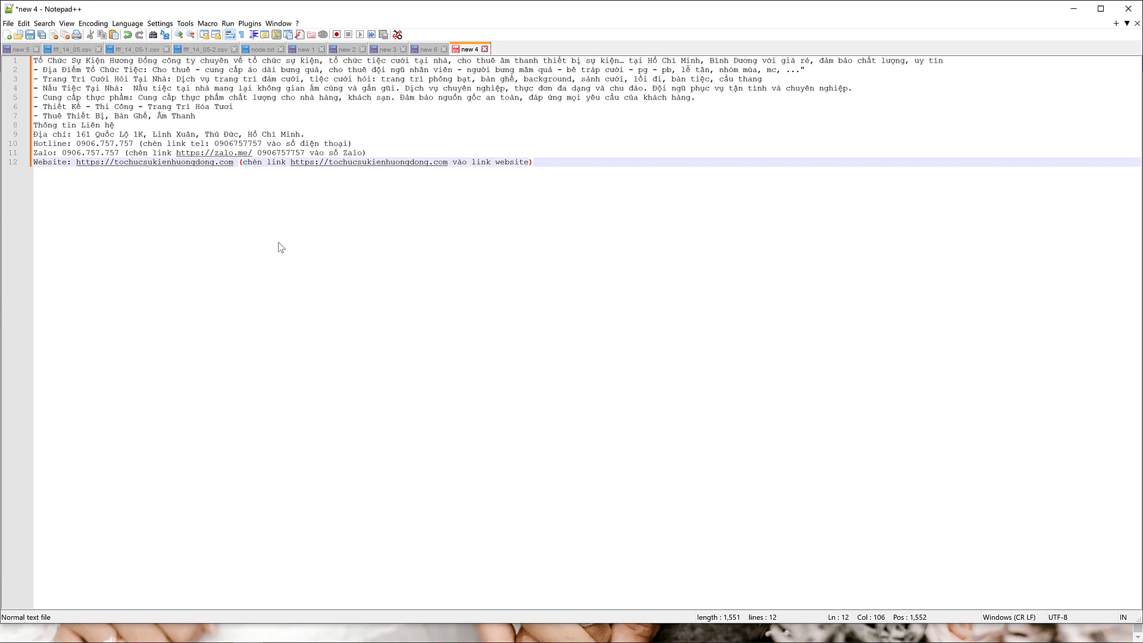
drag(569, 171, 33, 60)
click(355, 250)
key(ctrl+shift+Home)
click(543, 128)
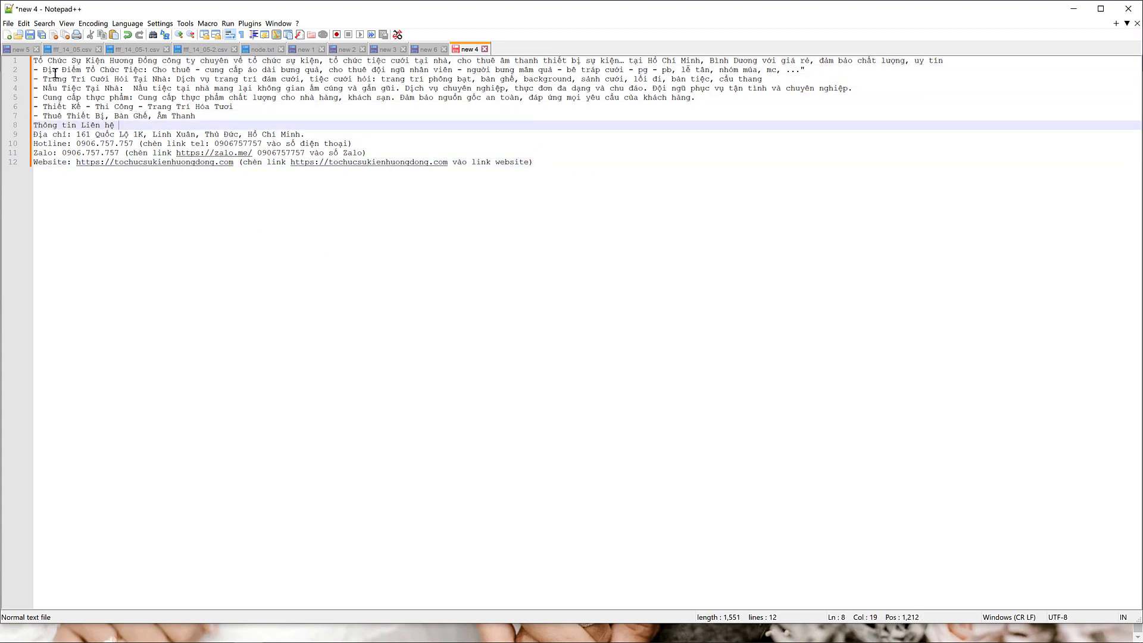
Review the notes line by line, from the company name in the introduction through the listed services.
click(91, 61)
double_click(92, 61)
double_click(145, 61)
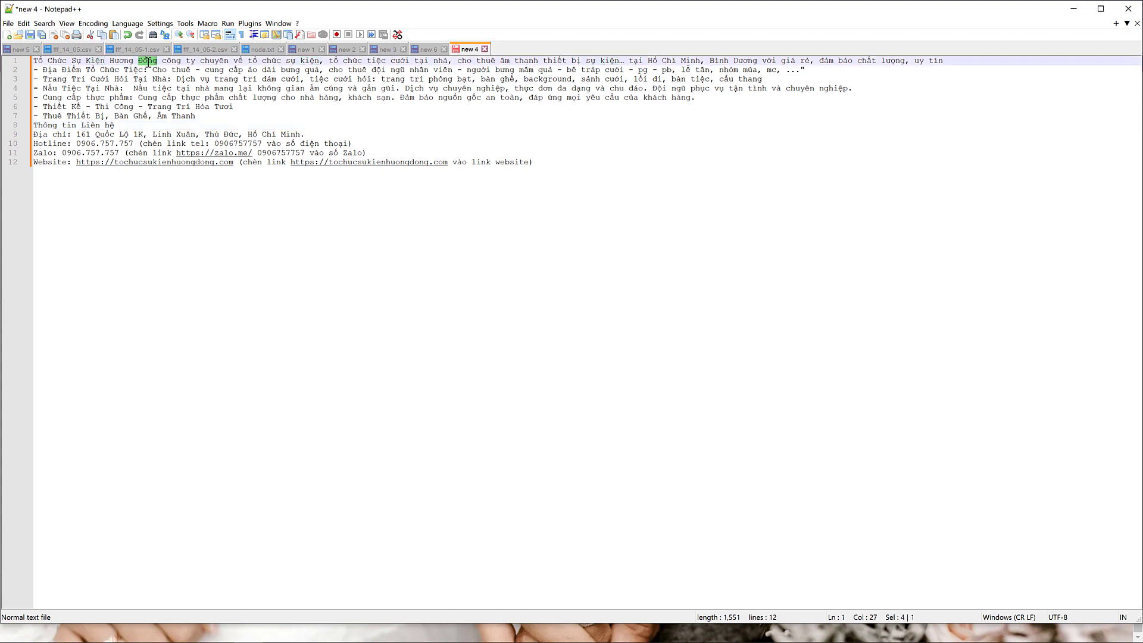
click(67, 71)
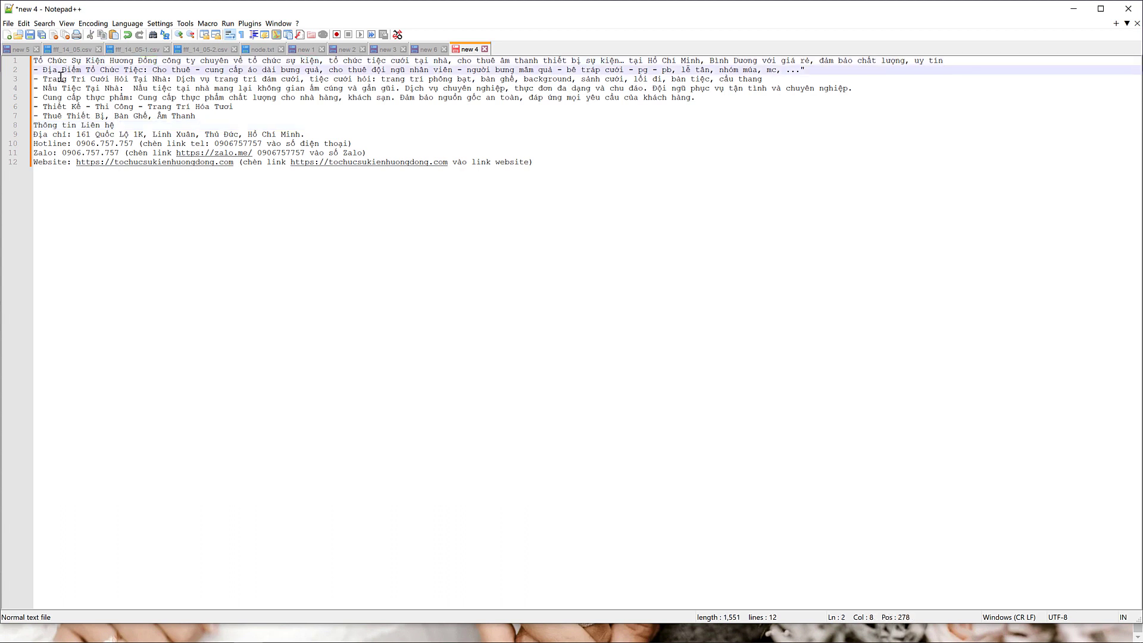
click(65, 79)
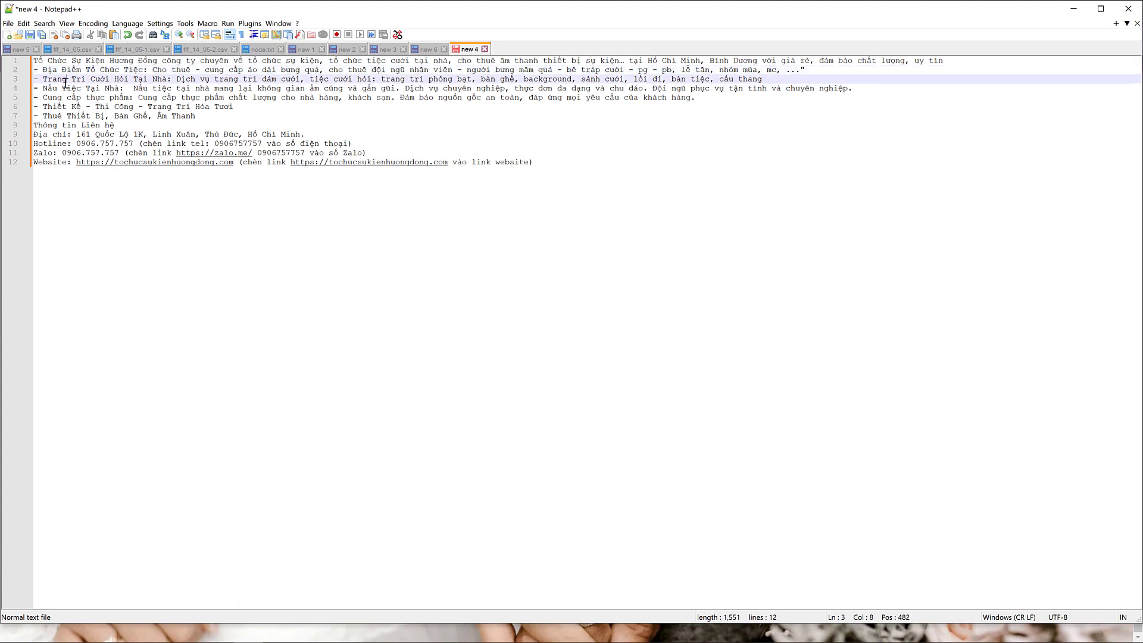
click(66, 89)
click(71, 108)
click(162, 117)
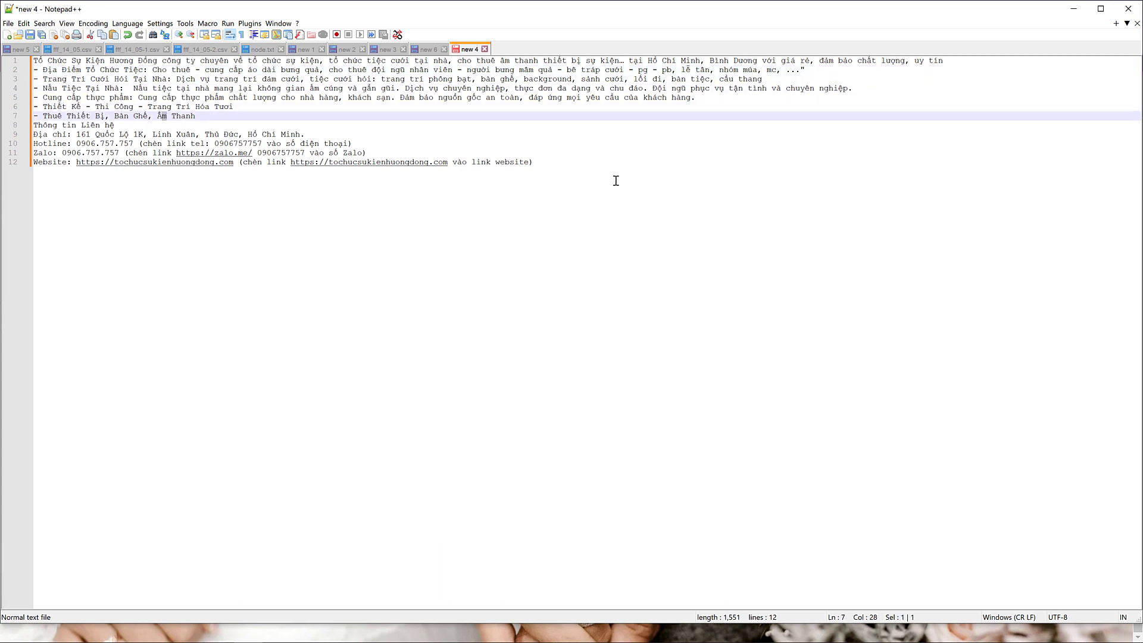
Select the entire company description in the notes, from the introduction through the website line.
drag(615, 179, 2, 60)
click(791, 209)
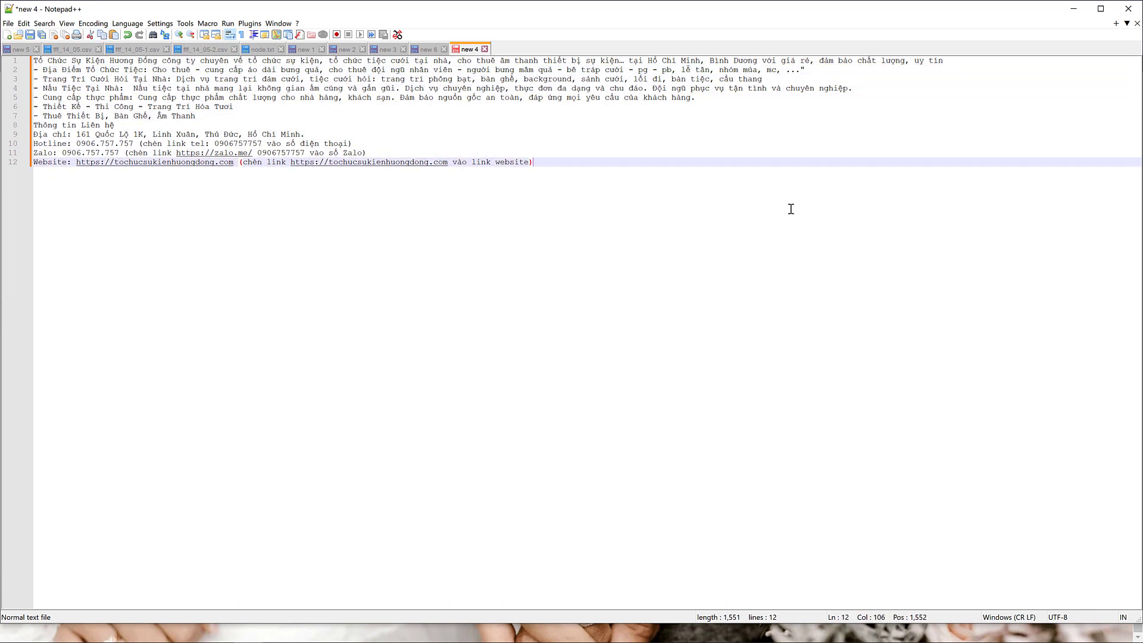
drag(656, 212, 3, 60)
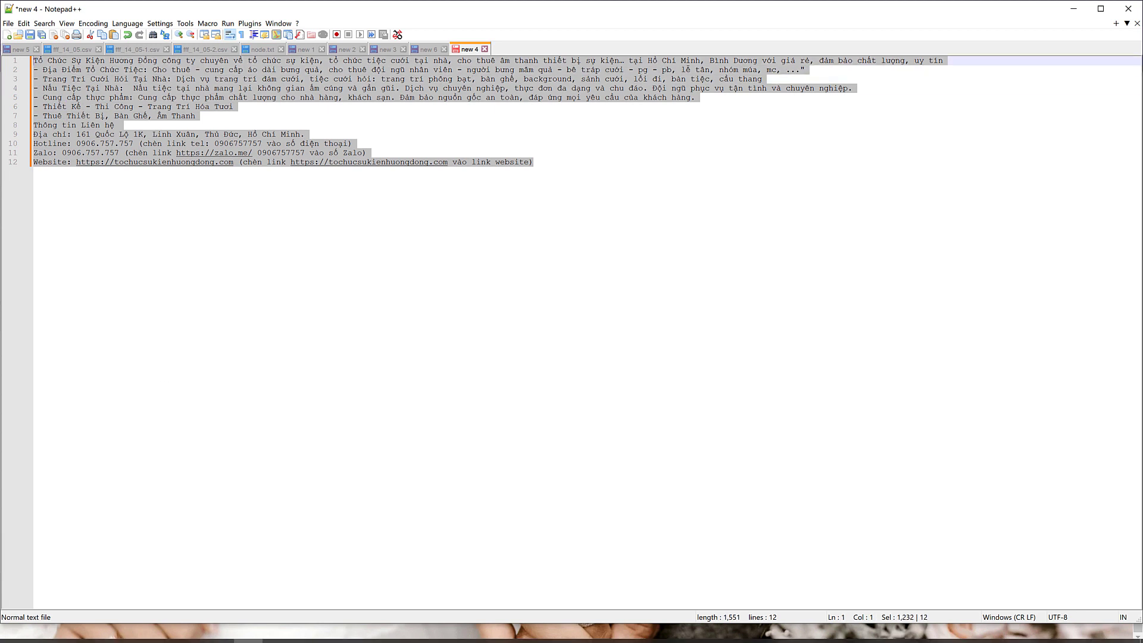
Switch to the browser to check the DỊCH VỤ CƯỚI HỎI section of the wedding site, and return to the Notepad++ notes.
click(394, 631)
scroll(544, 288, up, 20)
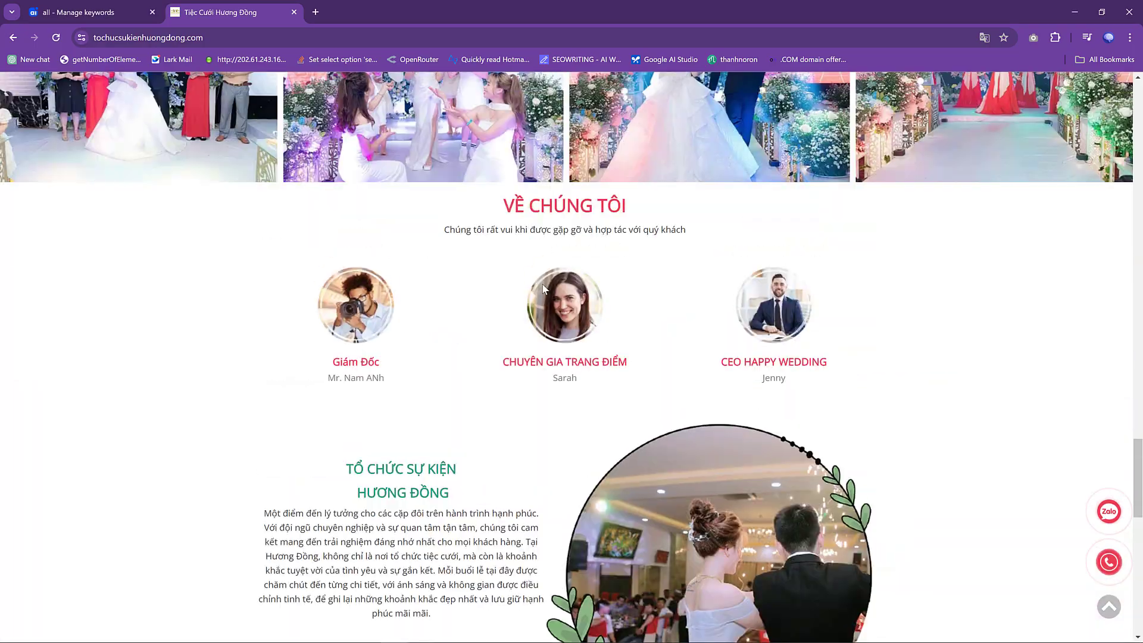
scroll(543, 289, up, 10)
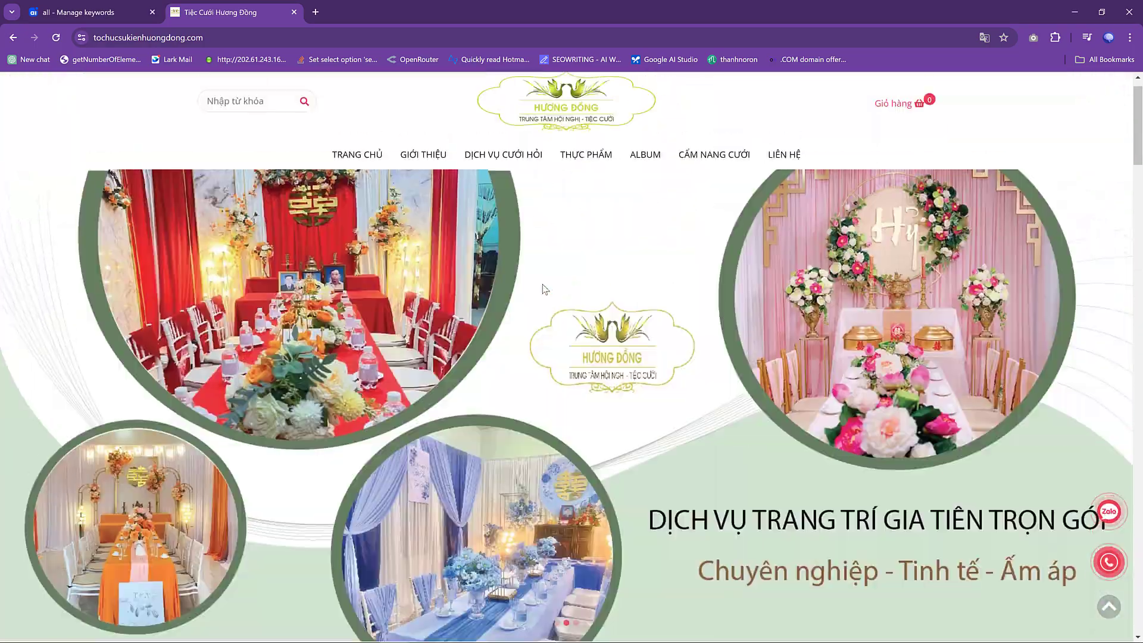
scroll(539, 298, down, 5)
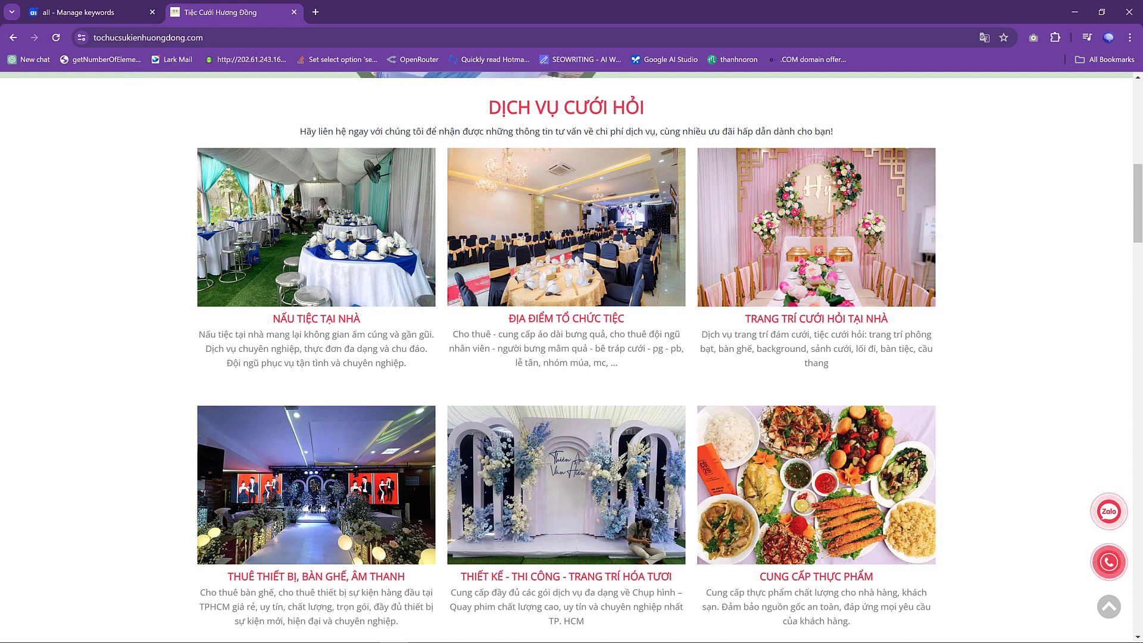
click(314, 634)
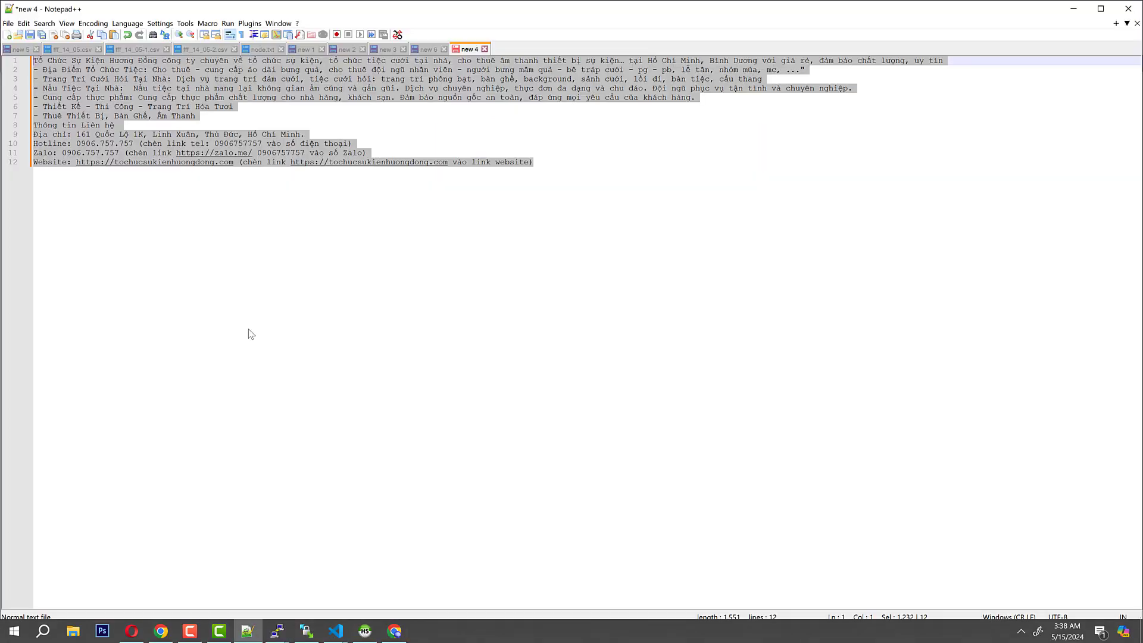
Go over the company notes again and highlight the full text, from the introduction through the website line.
click(67, 78)
click(35, 67)
click(171, 69)
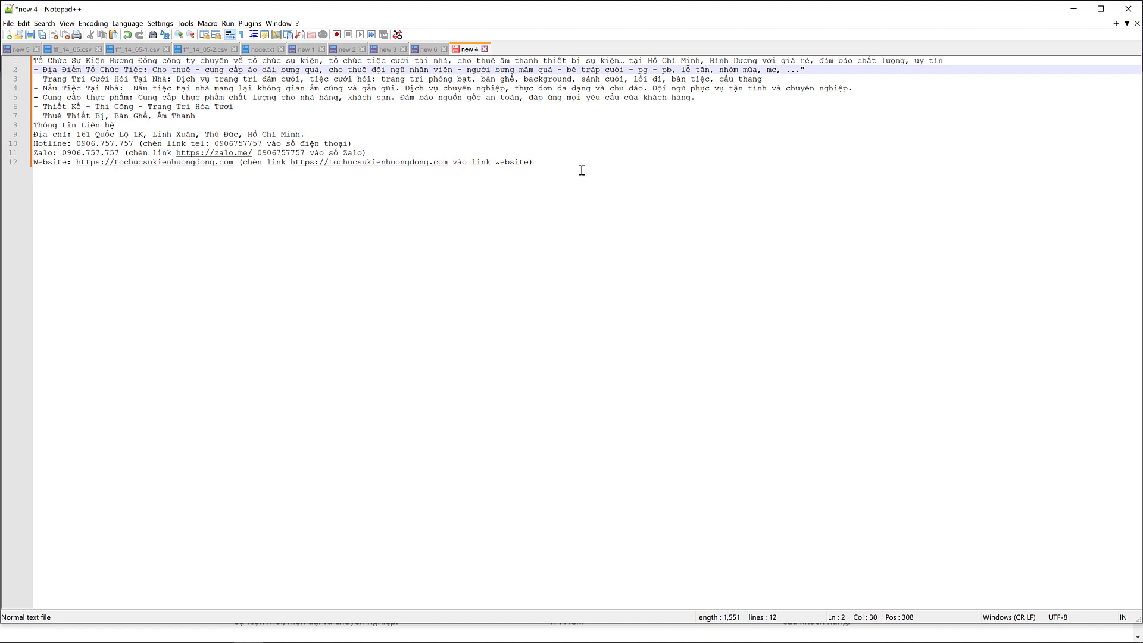
key(ctrl+a)
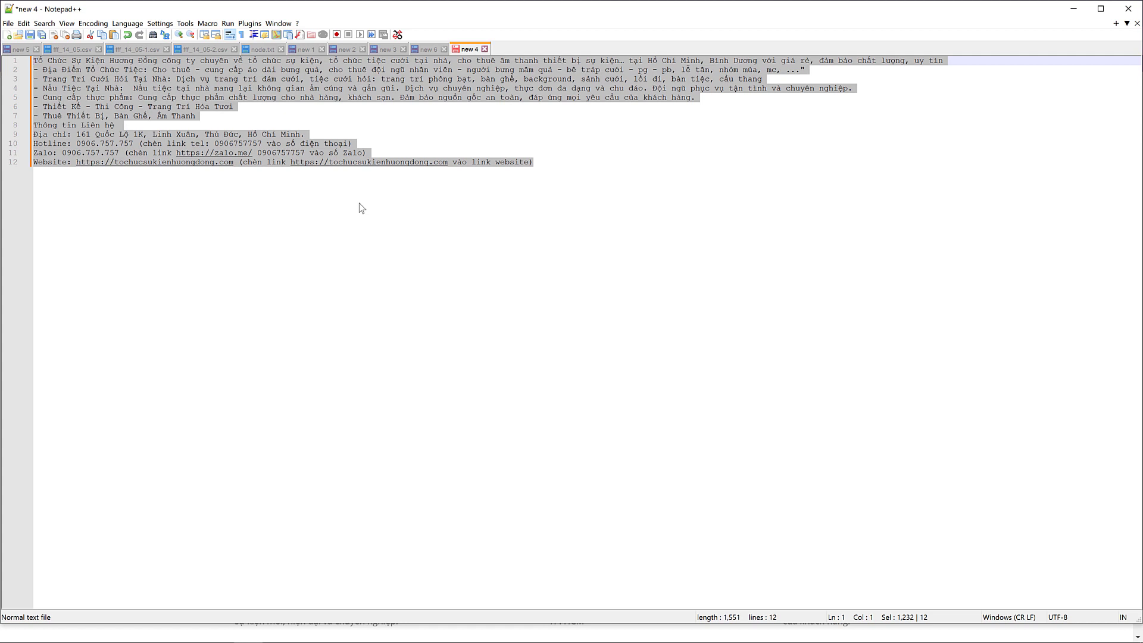
click(565, 219)
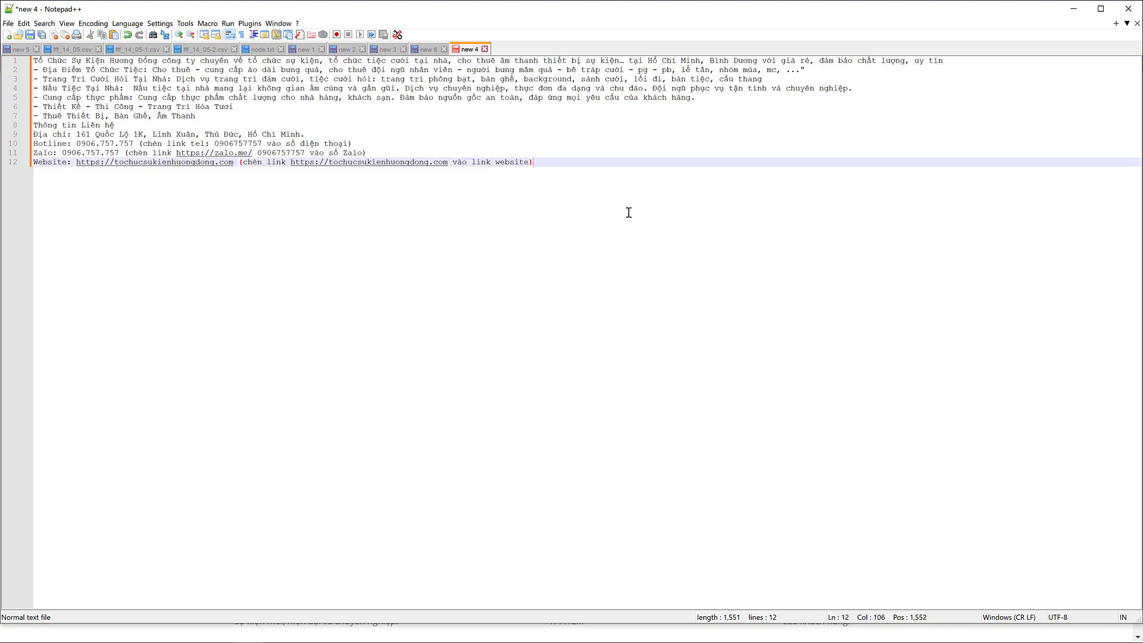
key(ctrl+a)
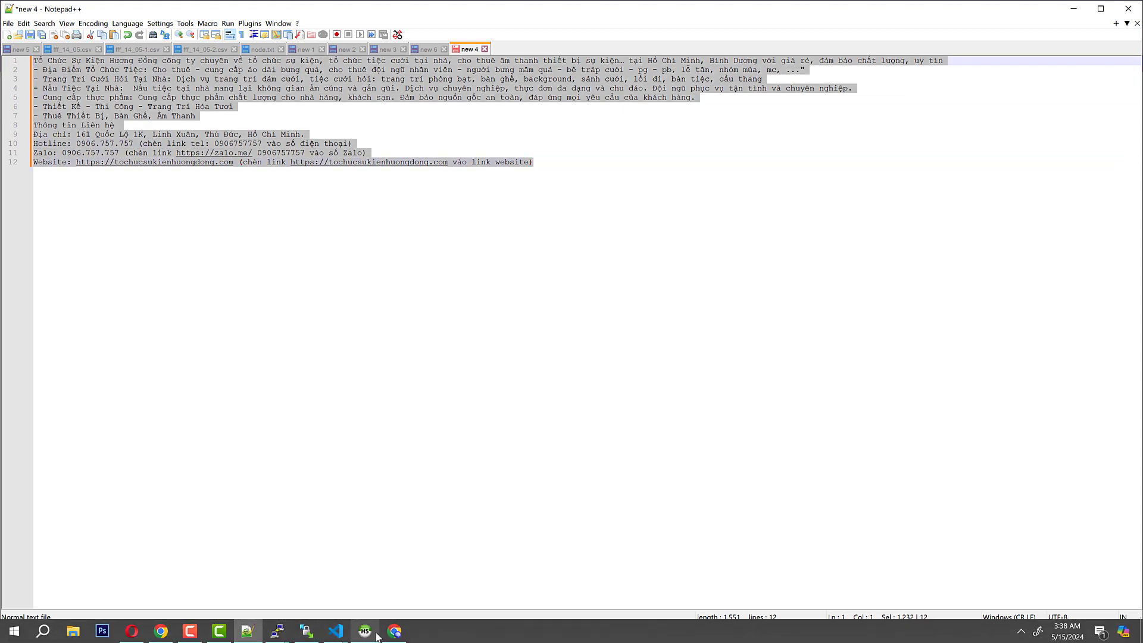
Switch to the AIKTP keyword manager in the browser and start a new AI Writer article.
click(395, 634)
click(96, 10)
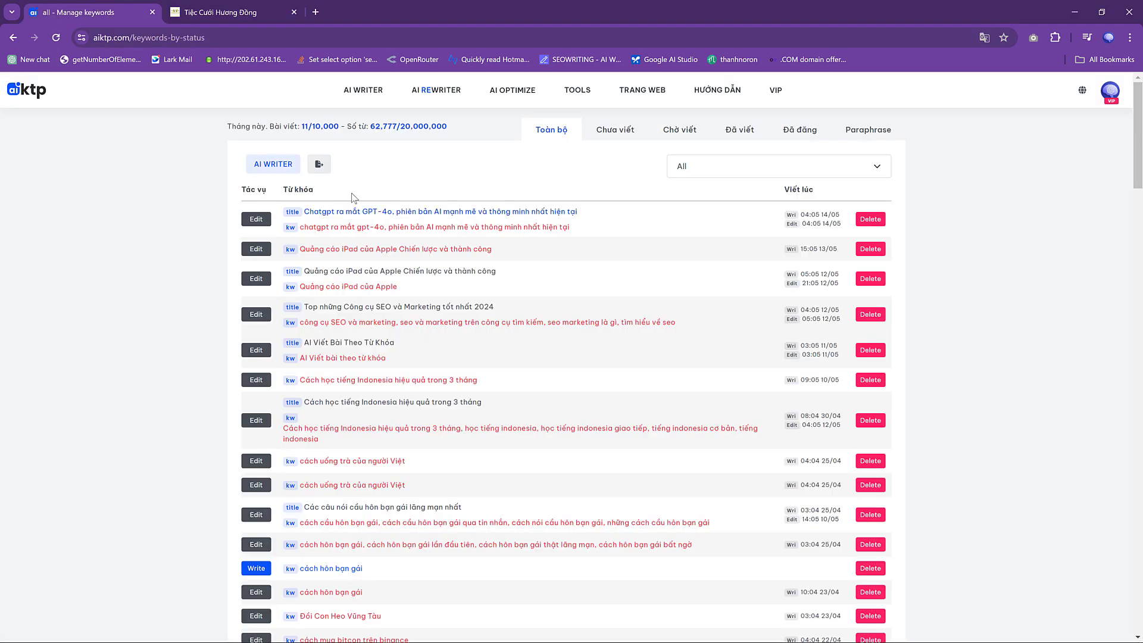
click(280, 164)
click(490, 110)
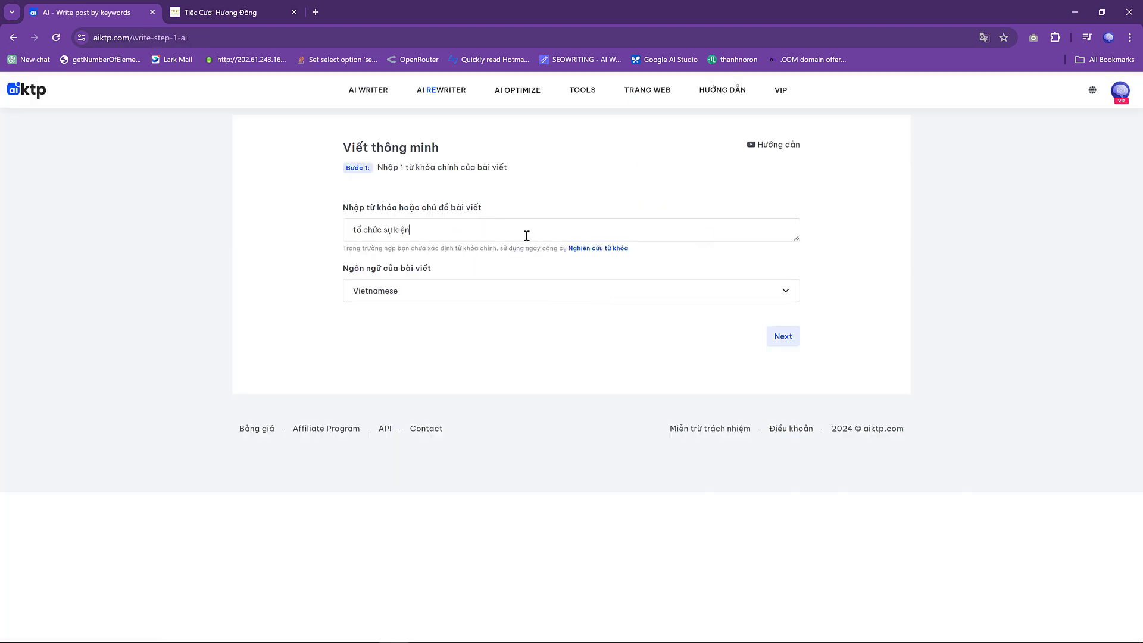
Submit "tổ chức sự kiện" as the main keyword, with Vietnamese as the article language.
drag(525, 232, 2, 233)
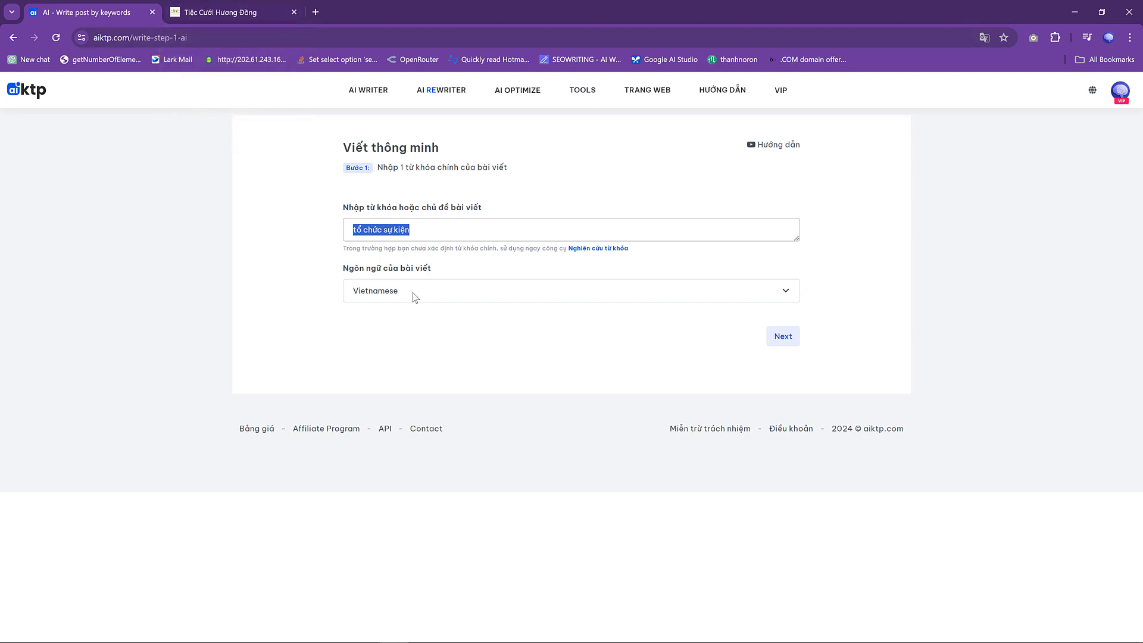
click(353, 229)
click(778, 337)
Choose "Không cần từ khóa phụ" for secondary keywords and "Input & AI" as the outline method.
mouse_move(347, 100)
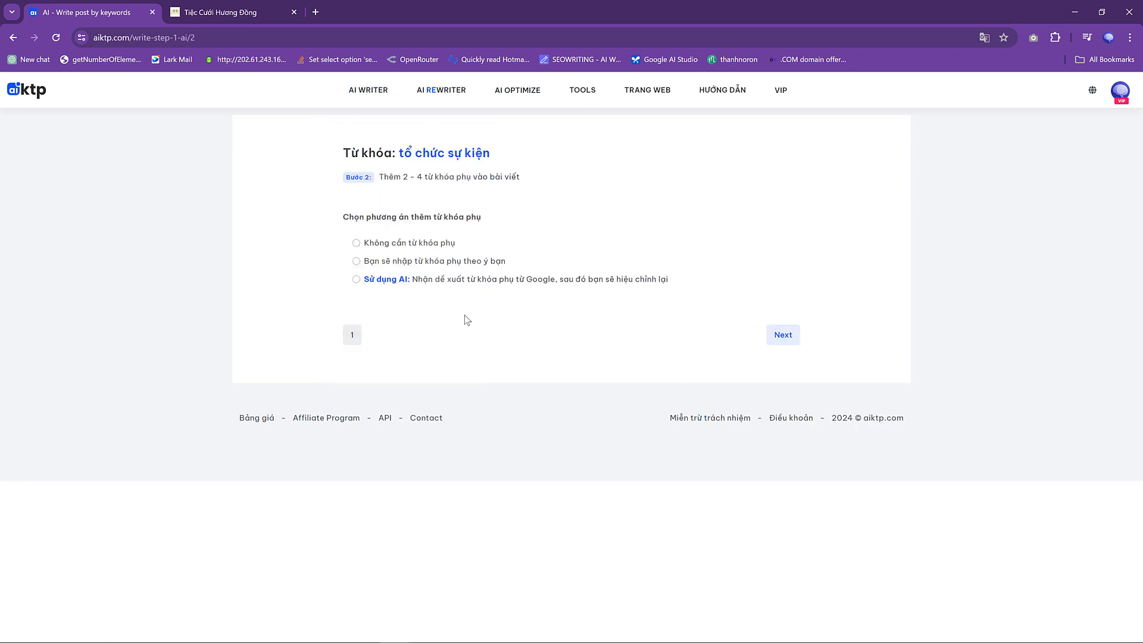
click(437, 245)
click(786, 337)
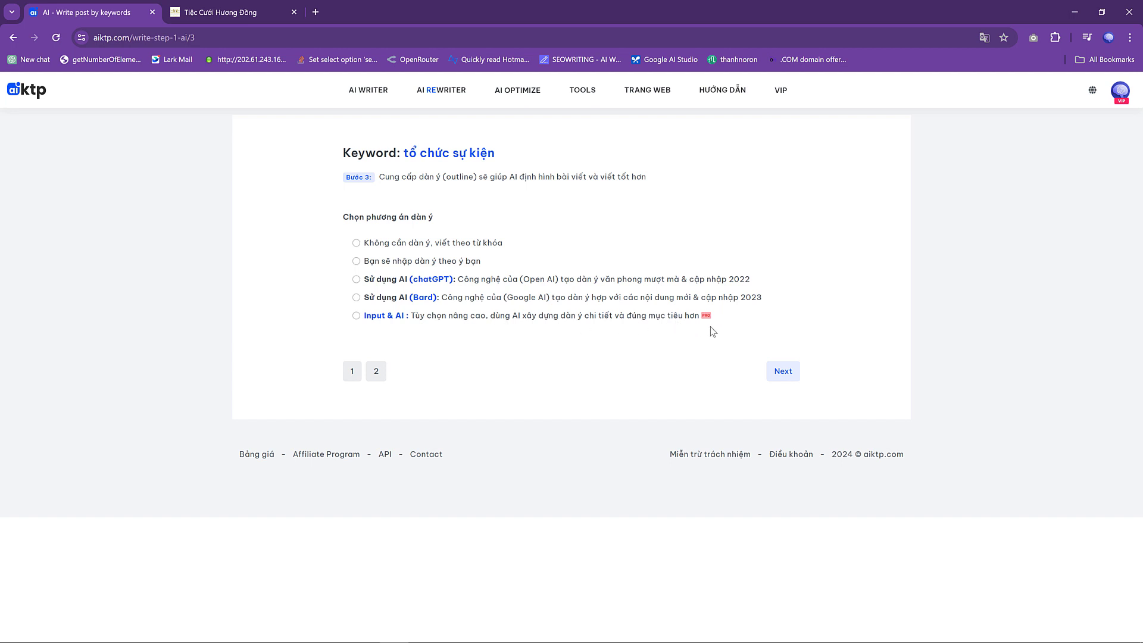
click(605, 317)
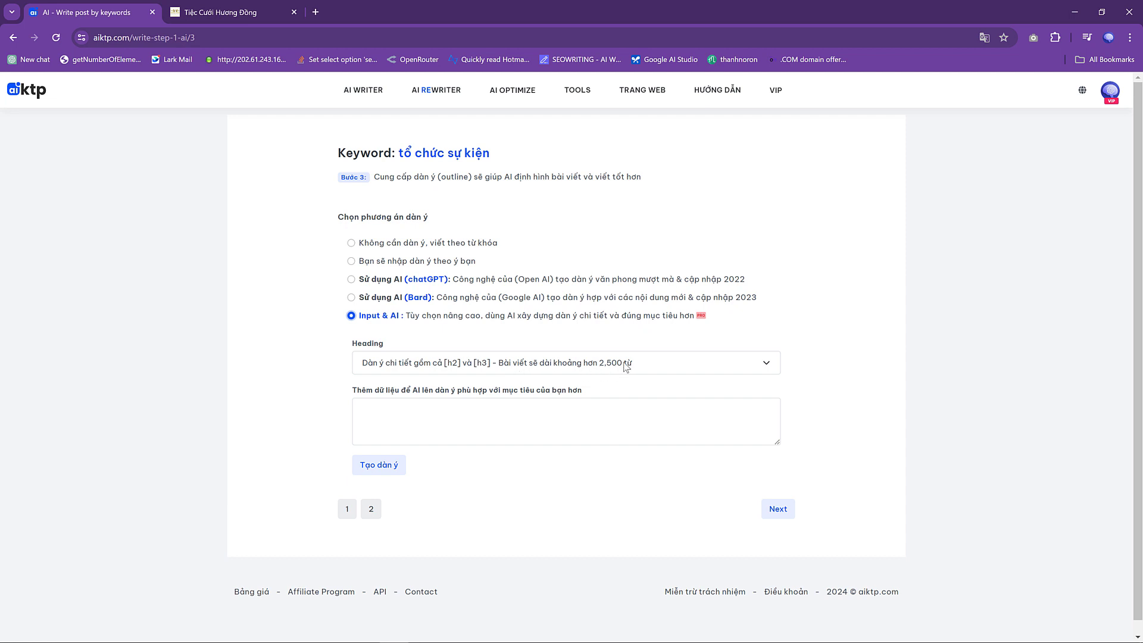
Copy the entire company description and contact block from the Notepad++ notes into AIKTP's additional outline data field.
click(489, 426)
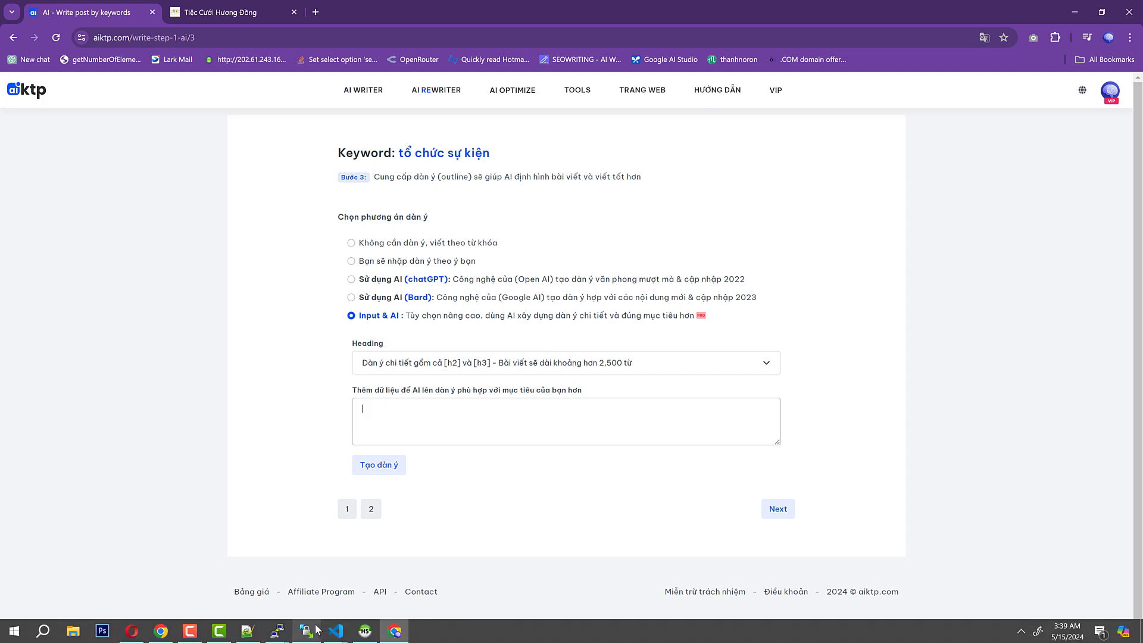
click(248, 631)
click(629, 203)
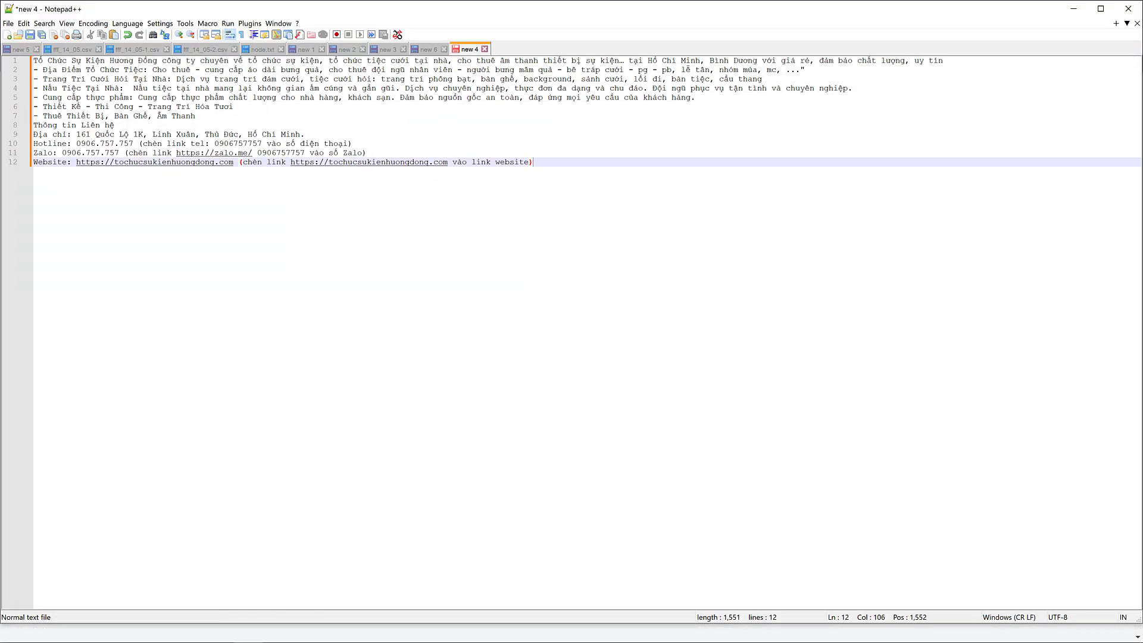
key(ctrl+a)
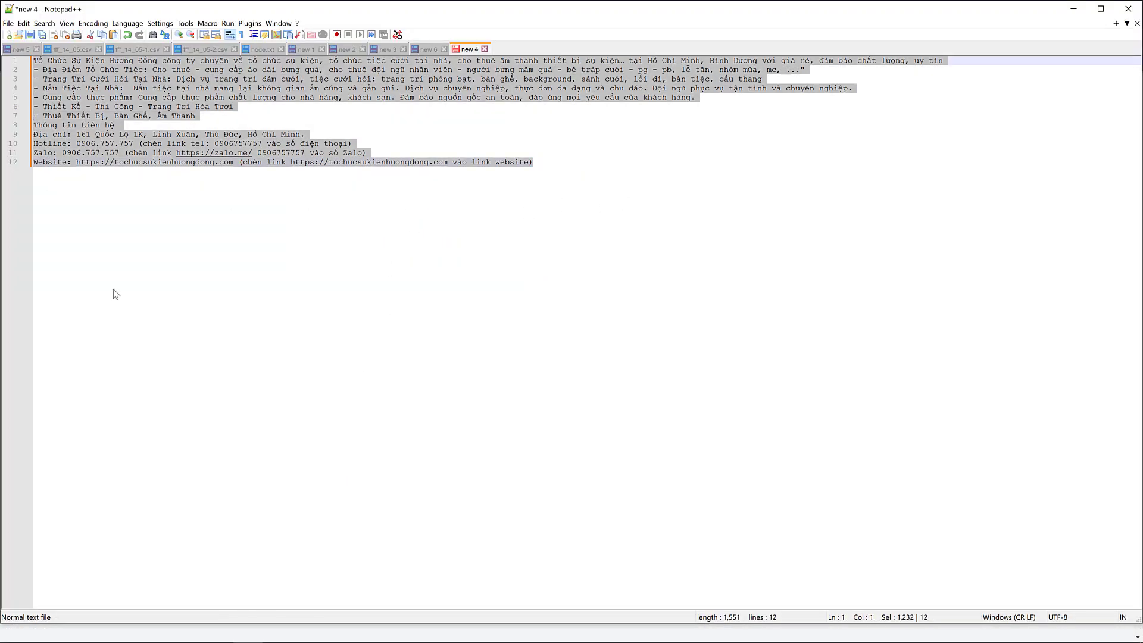
right_click(417, 90)
click(477, 110)
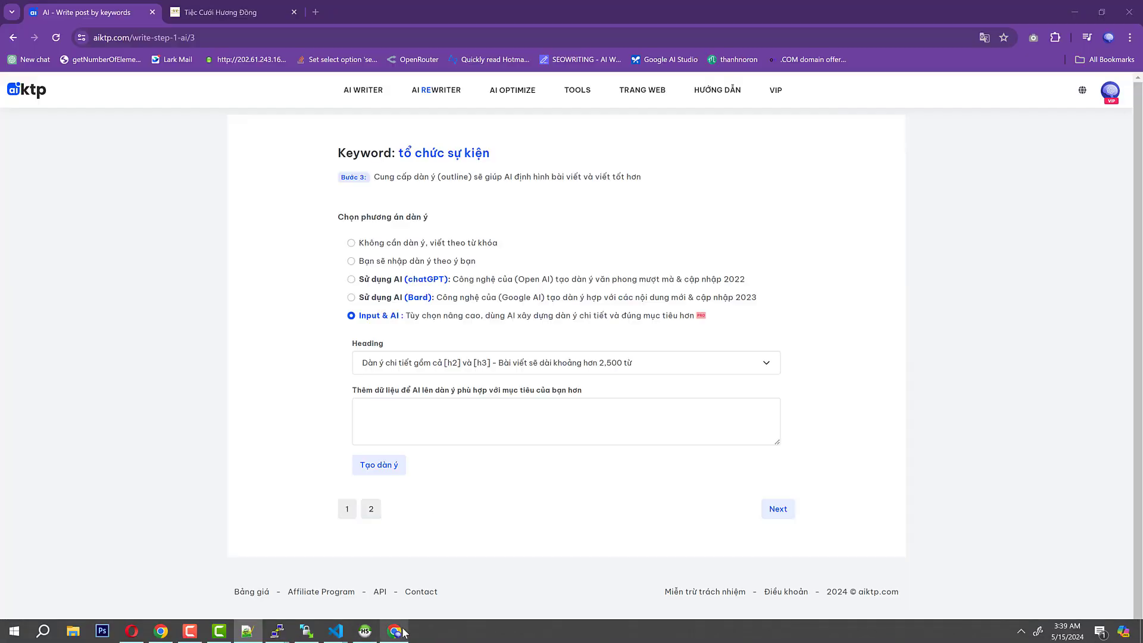
click(381, 632)
click(403, 417)
key(ctrl+v)
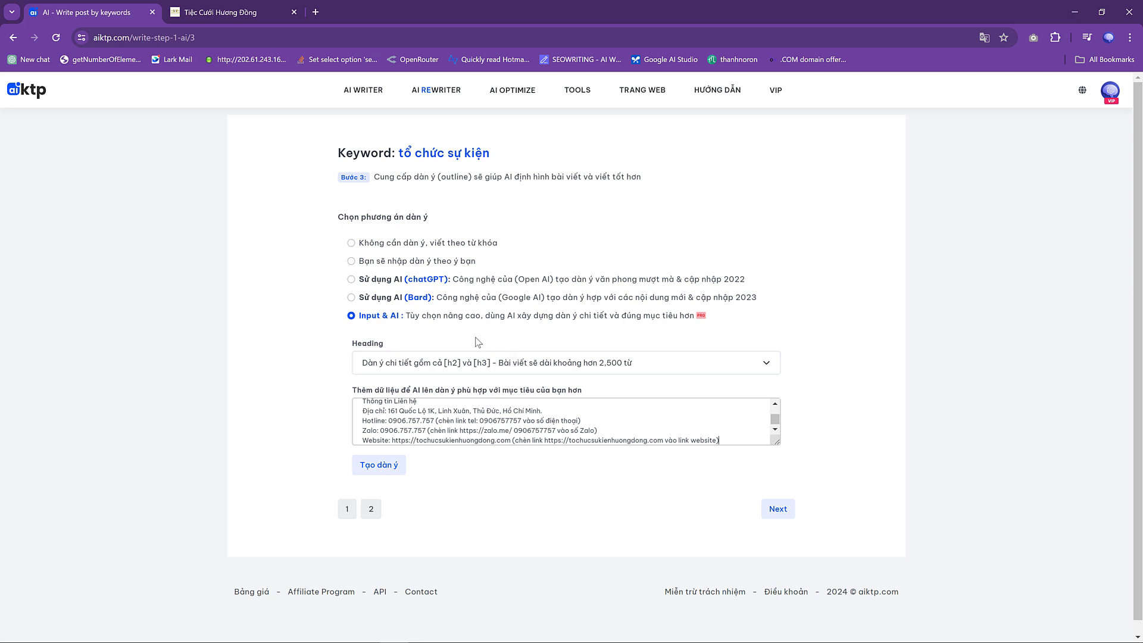
Generate the detailed [h2] and [h3] outline from the pasted company data and look through its first headings.
scroll(618, 436, up, 5)
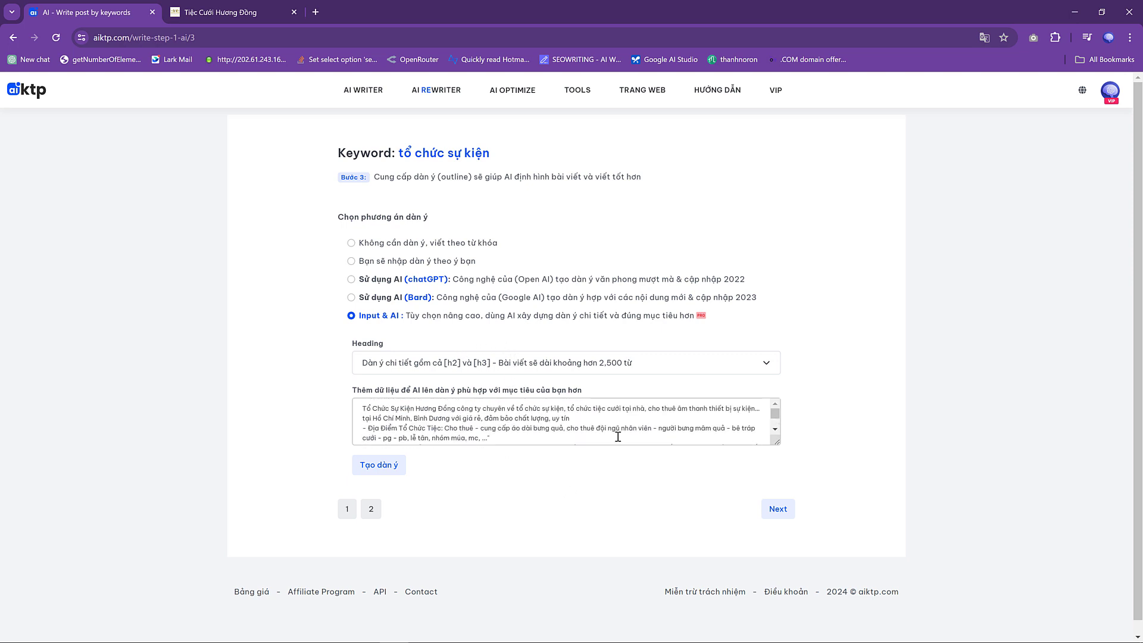
click(390, 468)
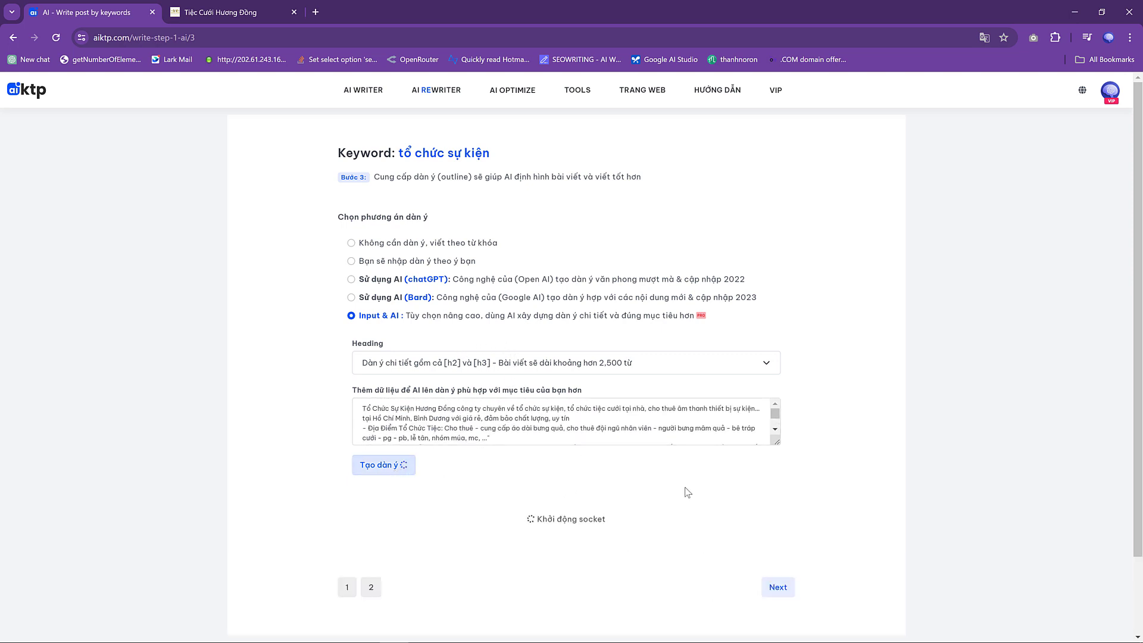
scroll(685, 484, down, 1)
scroll(684, 484, down, 1)
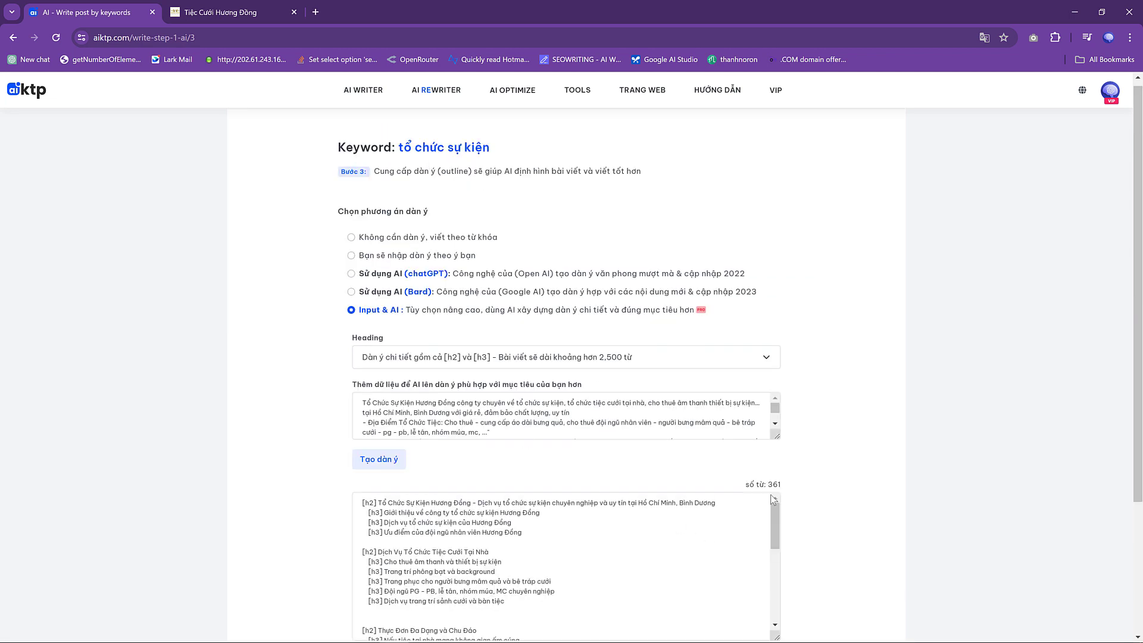
scroll(773, 498, down, 1)
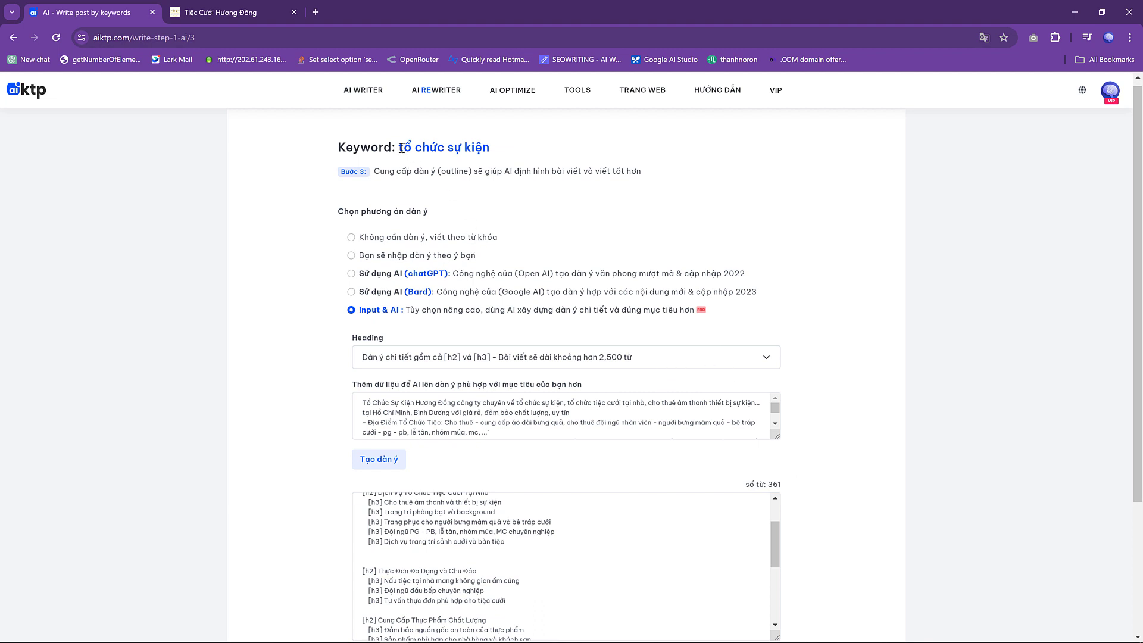
Enlarge the additional data box to show all the pasted notes and compare them with the keyword and outline.
drag(399, 148, 590, 152)
scroll(713, 325, down, 3)
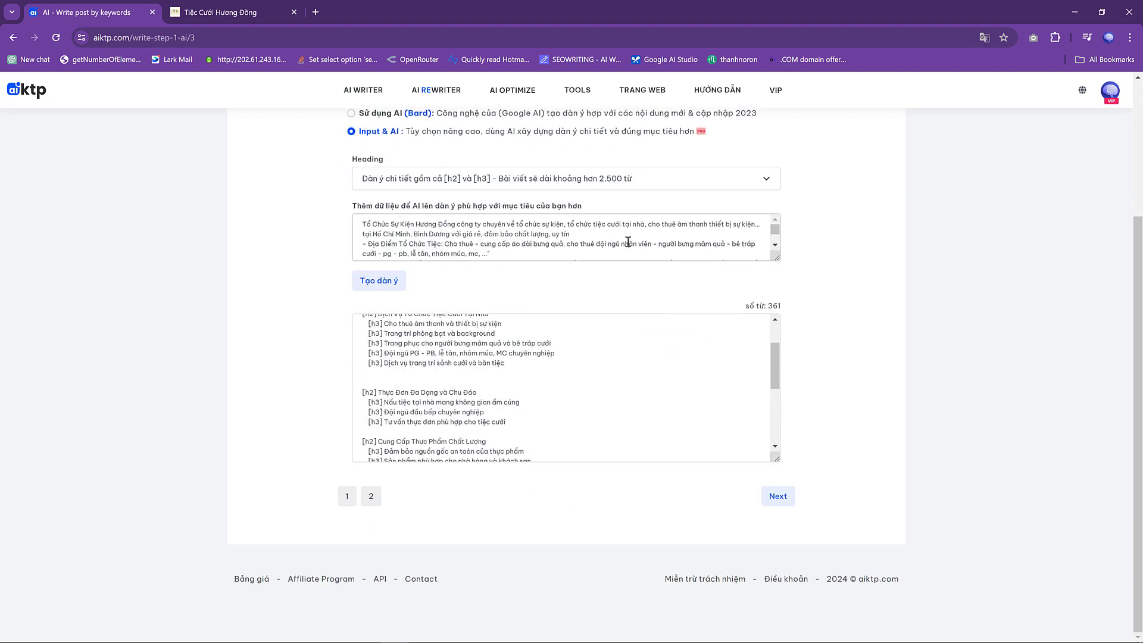
drag(776, 256, 776, 388)
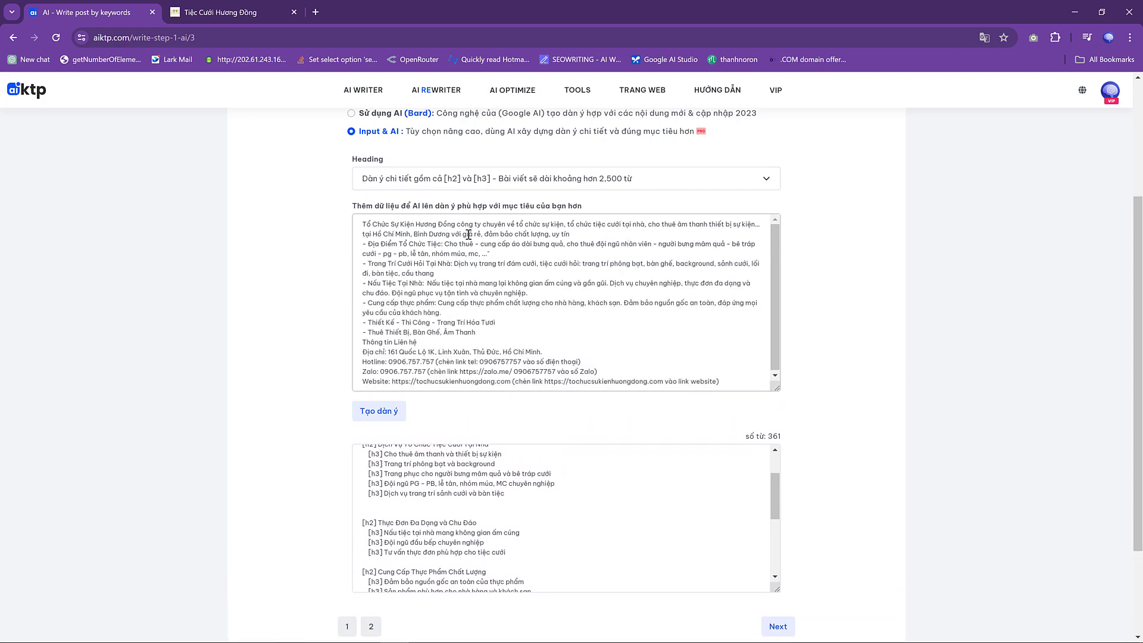
scroll(271, 405, down, 2)
drag(770, 374, 787, 465)
drag(818, 381, 827, 316)
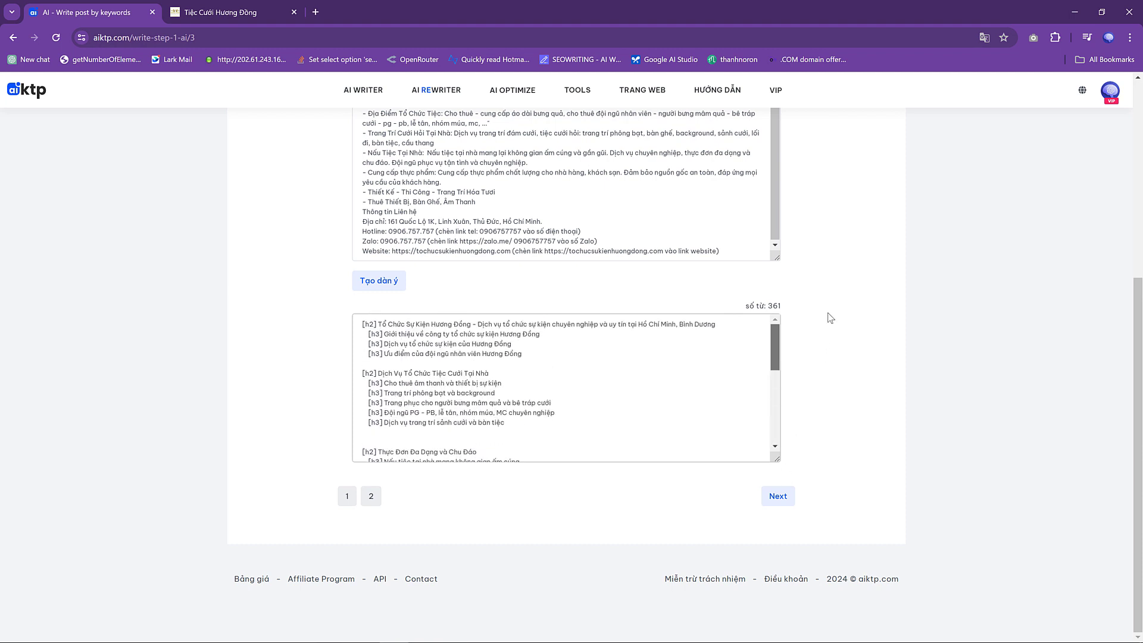
Remove the extra blank line above the "Thực Đơn Đa Dạng và Chu Đáo" heading in the outline.
scroll(451, 399, down, 1)
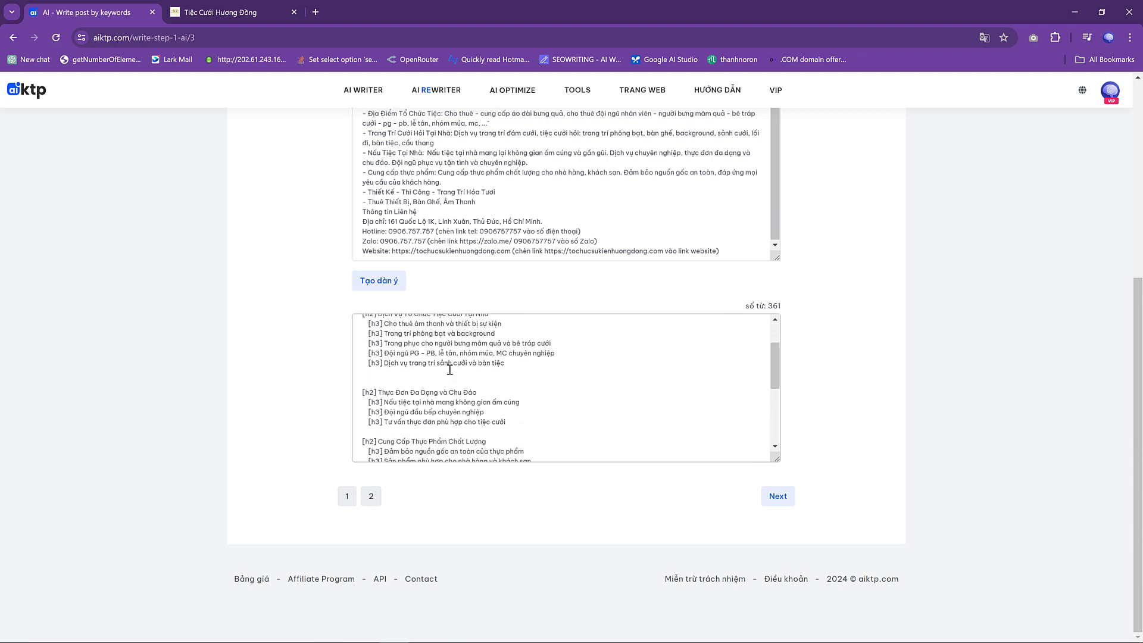
click(449, 371)
key(BackSpace)
scroll(418, 370, up, 2)
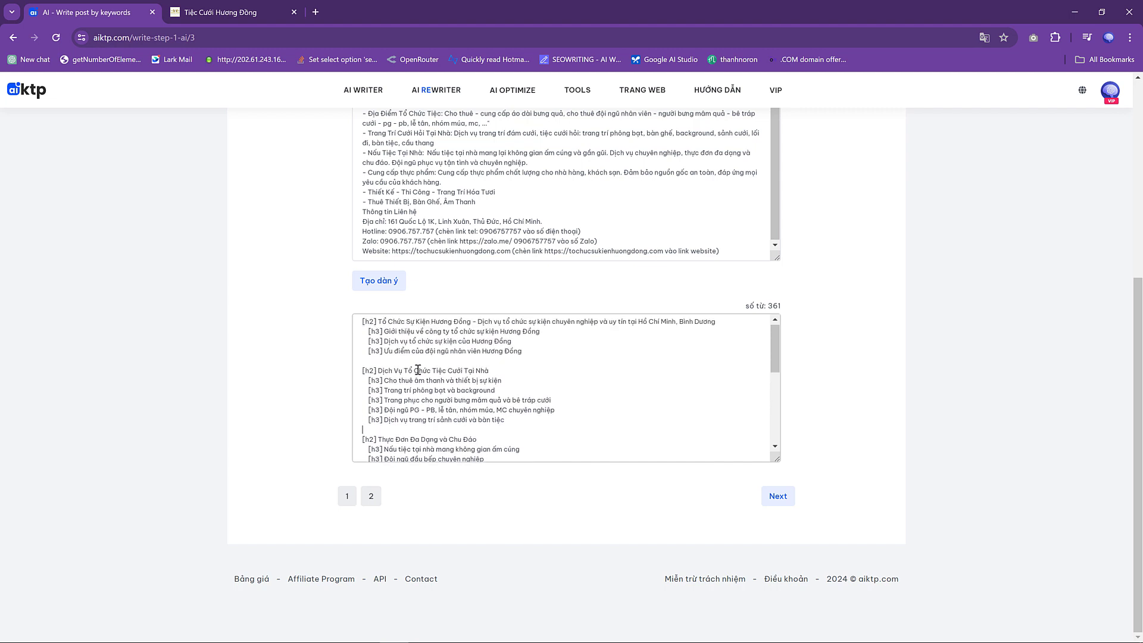
Delete the "Dịch vụ trang trí sảnh cưới và bàn tiệc" subheading from the "Dịch Vụ Tổ Chức Tiệc Cưới Tại Nhà" section.
drag(384, 374, 502, 373)
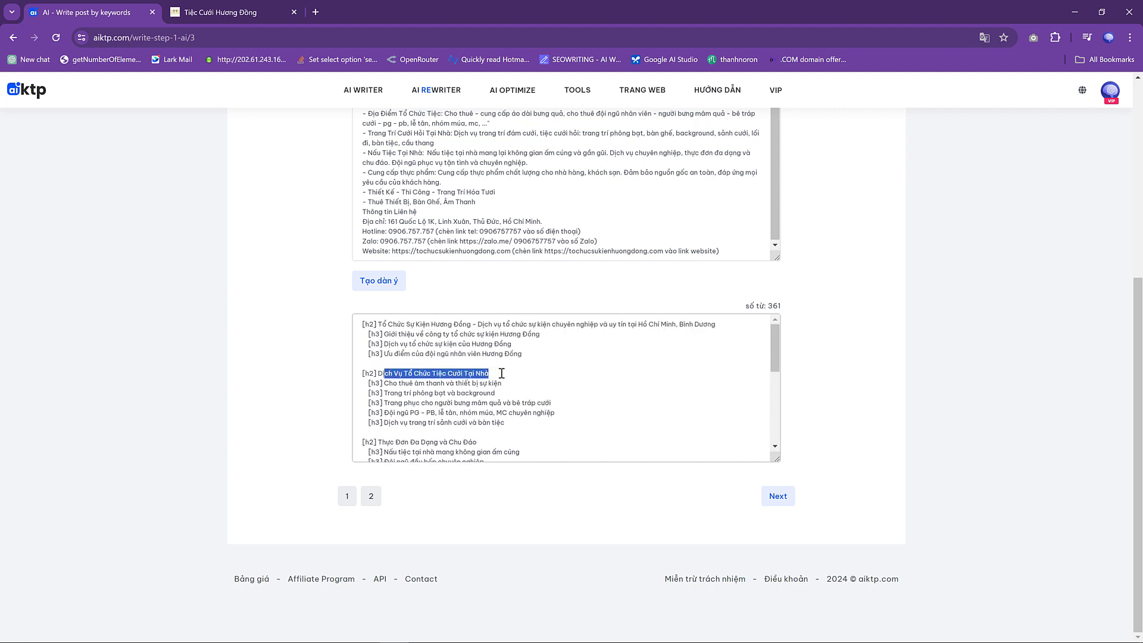
click(459, 394)
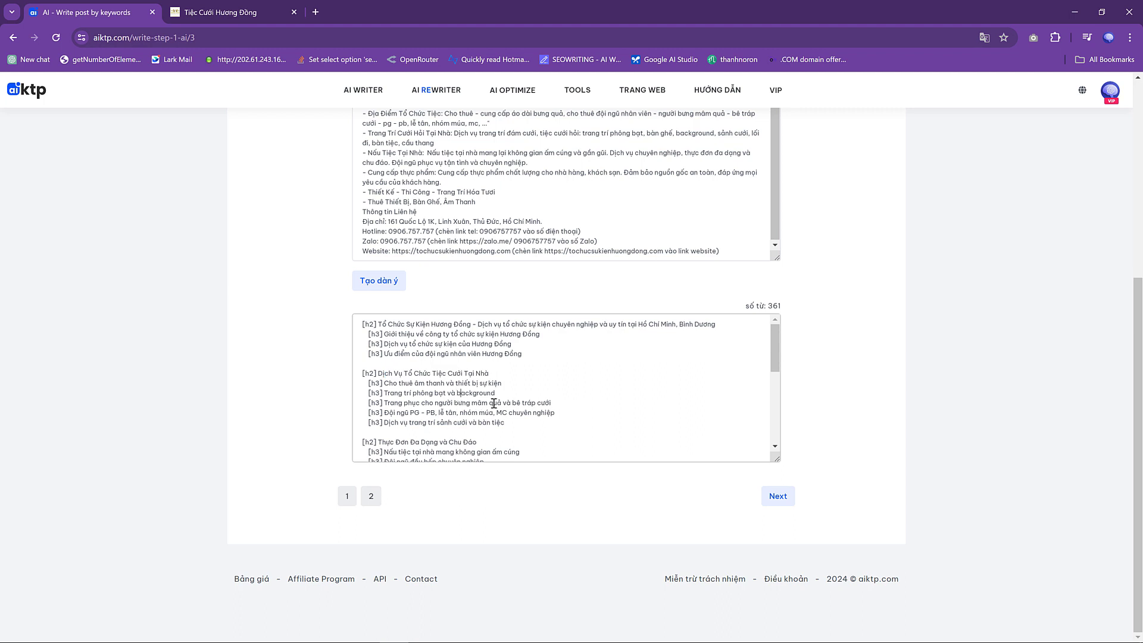
triple_click(457, 414)
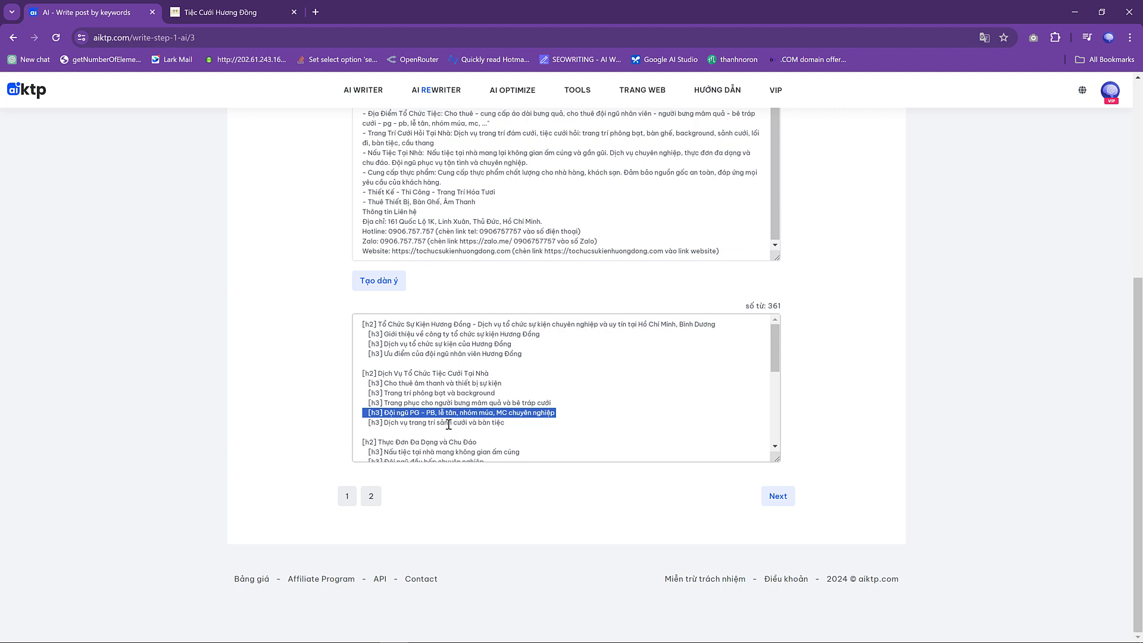
triple_click(449, 424)
key(BackSpace)
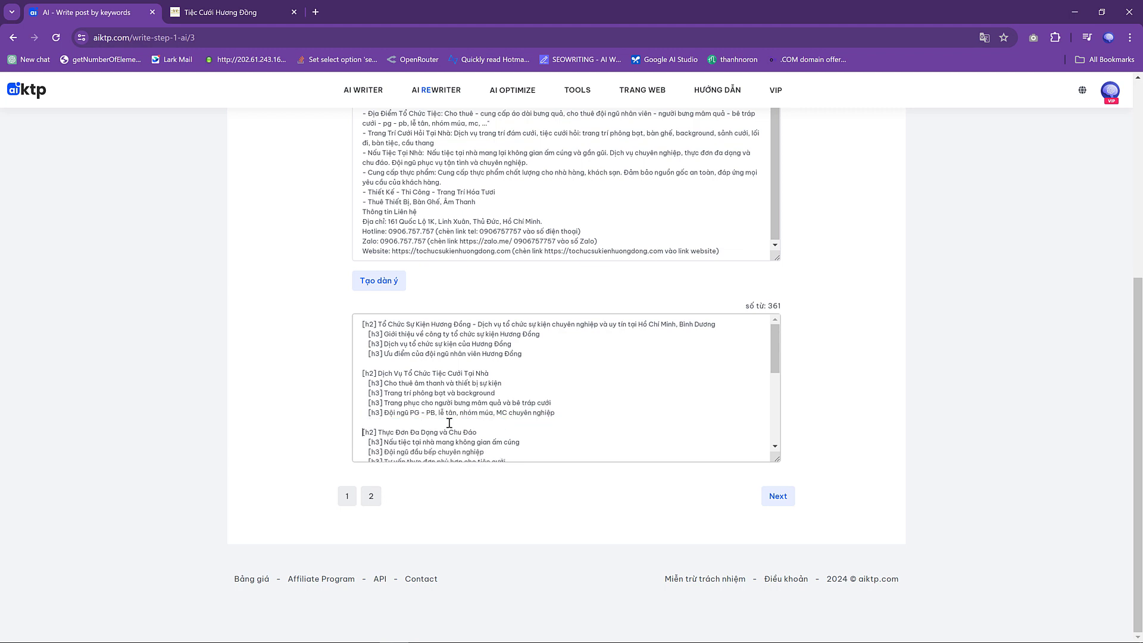
Review the rest of the outline, from the menu section through the contact information and FAQ headings.
scroll(449, 423, down, 3)
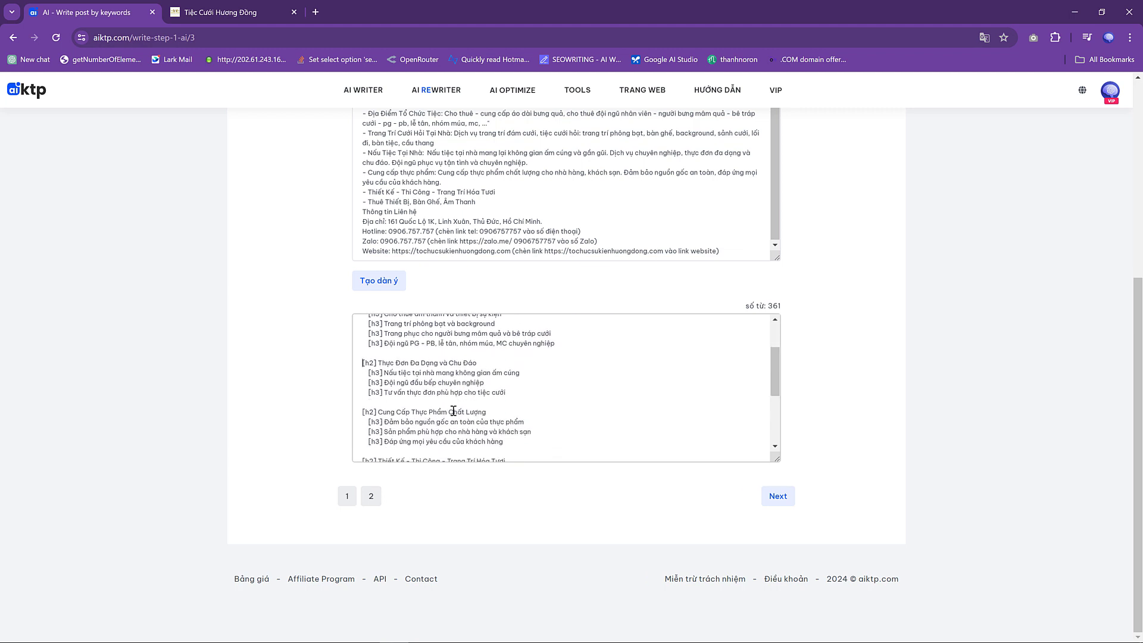
scroll(455, 404, down, 1)
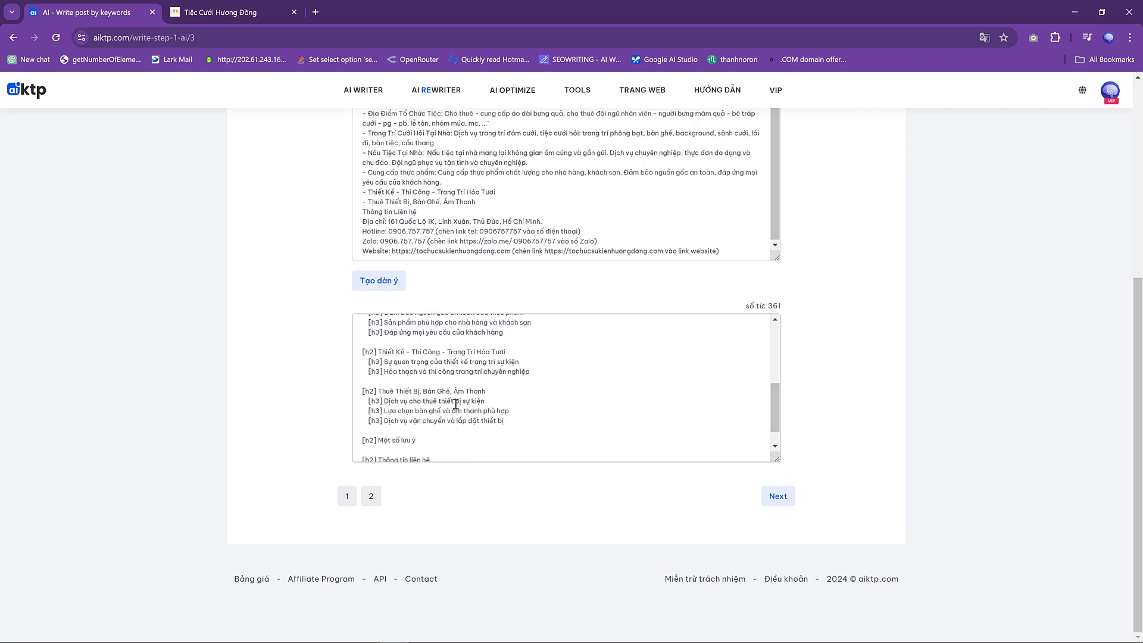
scroll(455, 404, down, 1)
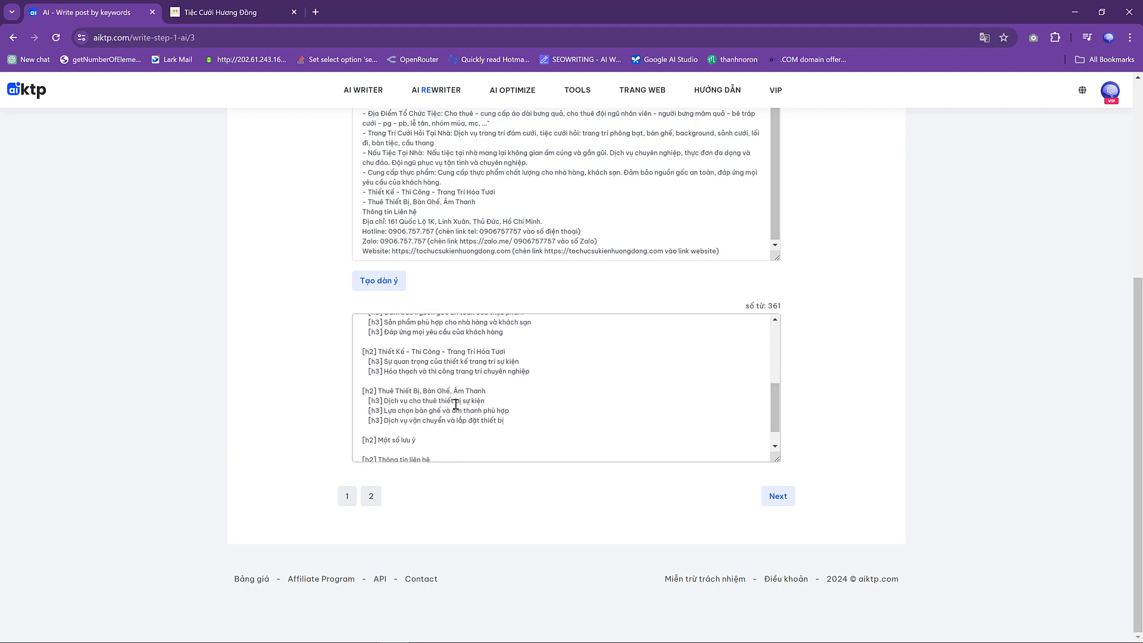
click(549, 441)
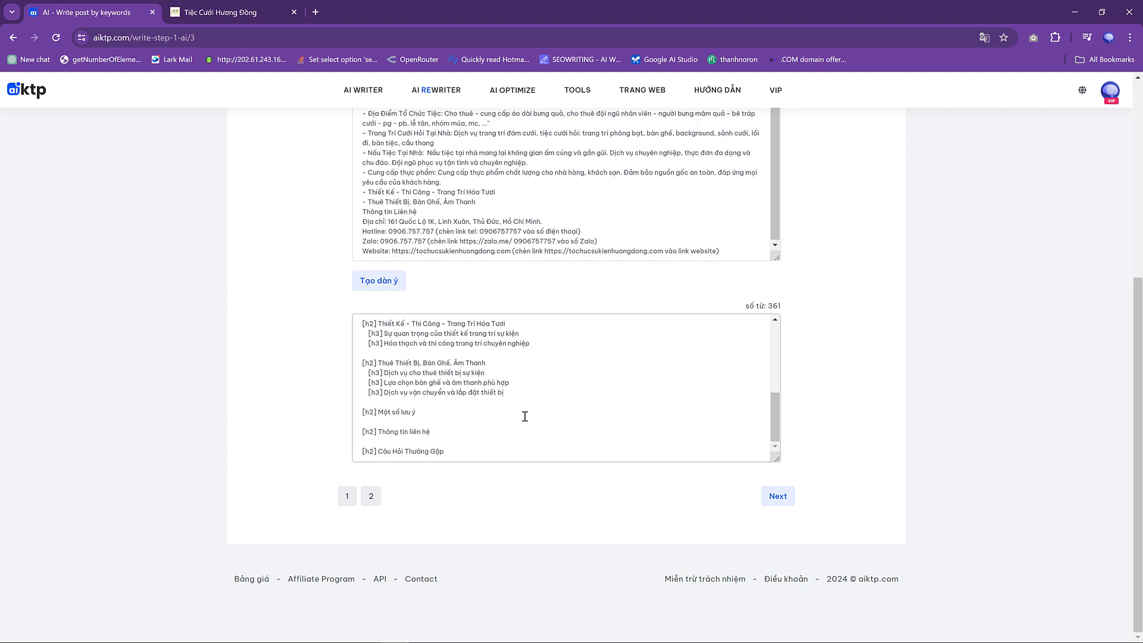
scroll(468, 419, up, 2)
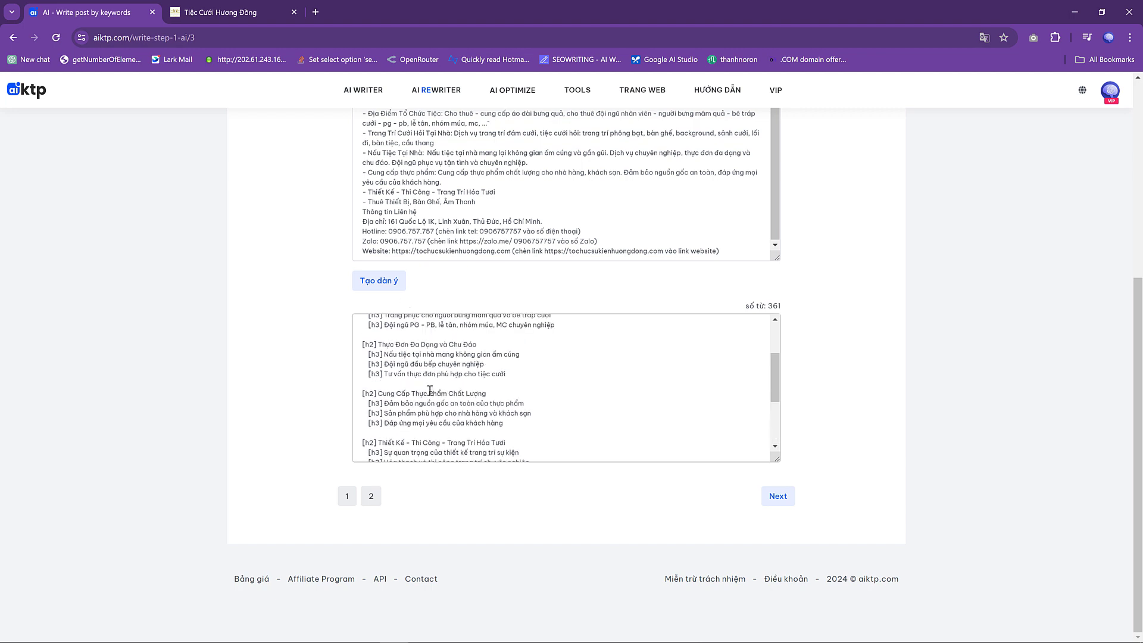
scroll(430, 390, up, 2)
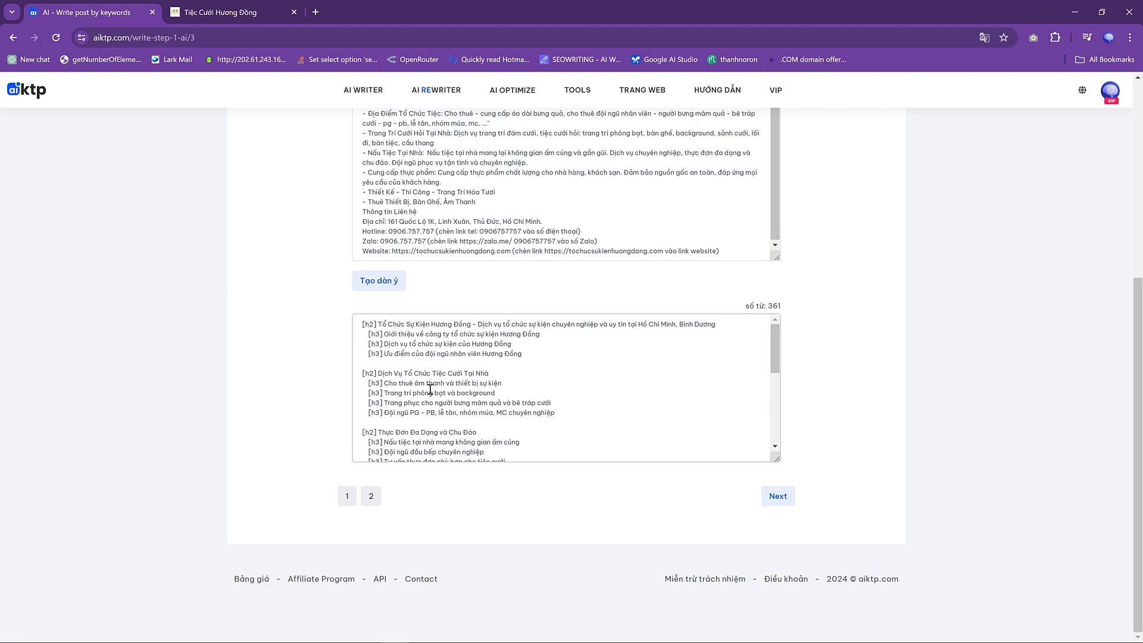
scroll(540, 383, down, 5)
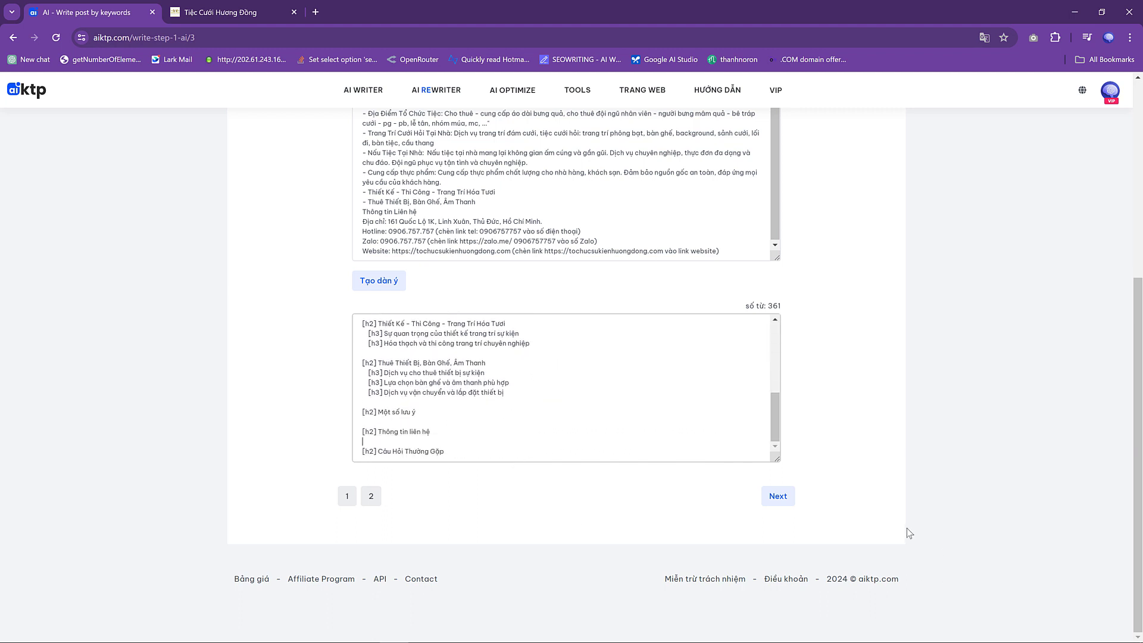
Proceed to the title step, generate AI title suggestions, and choose "Tổ chức sự kiện chuyên nghiệp tại Hồ Chí Minh".
click(787, 502)
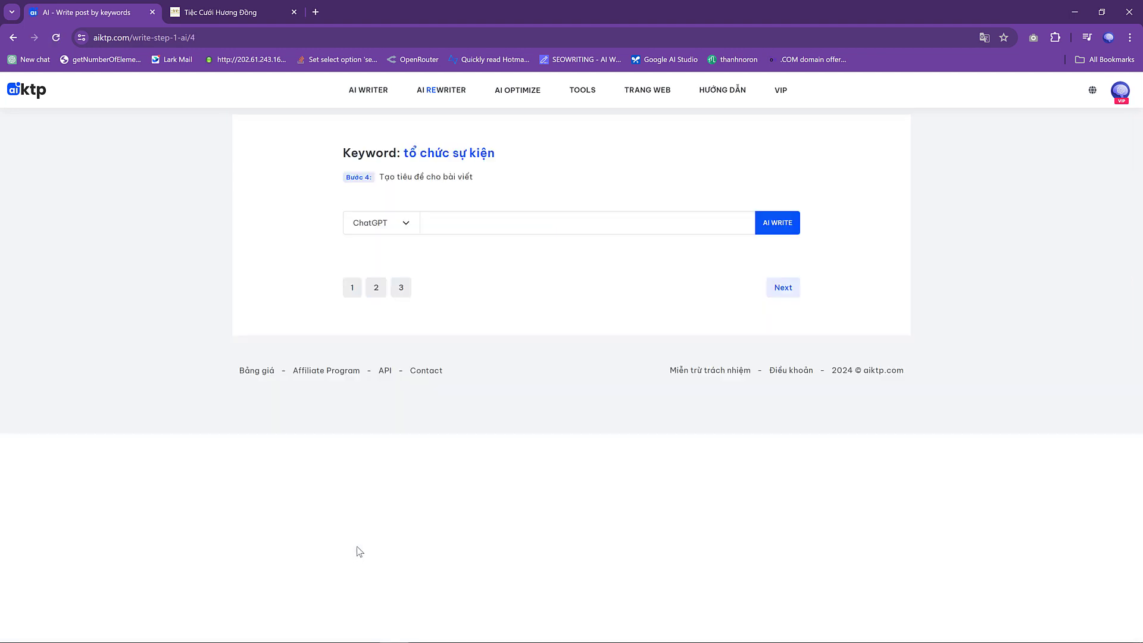
click(776, 234)
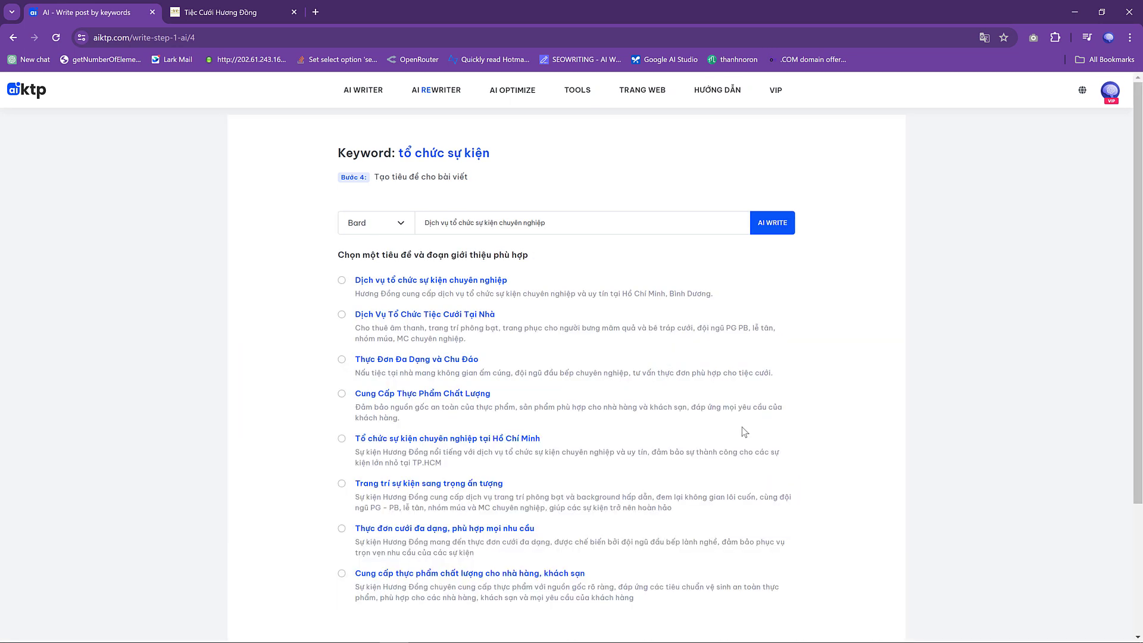
click(454, 442)
Change the title to "Tiệc cưới Hương Đồng, Tổ chức sự kiện chuyên nghiệp tại Hồ Chí Minh, Thủ Đức" and continue to the data step.
click(463, 227)
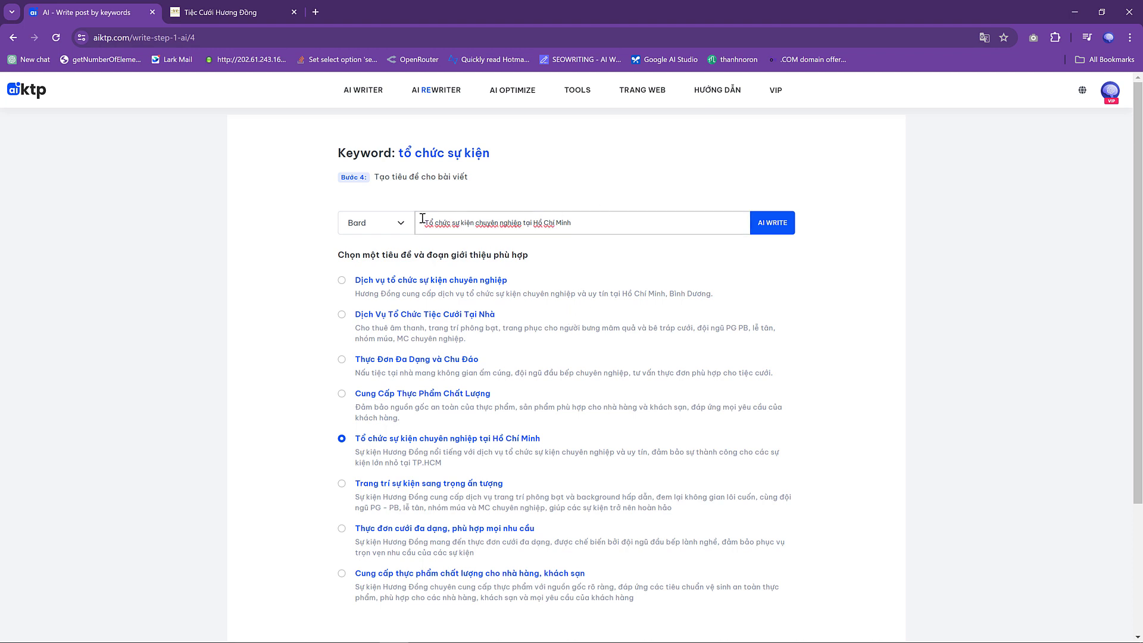
click(476, 226)
click(426, 231)
text(Tiec56)
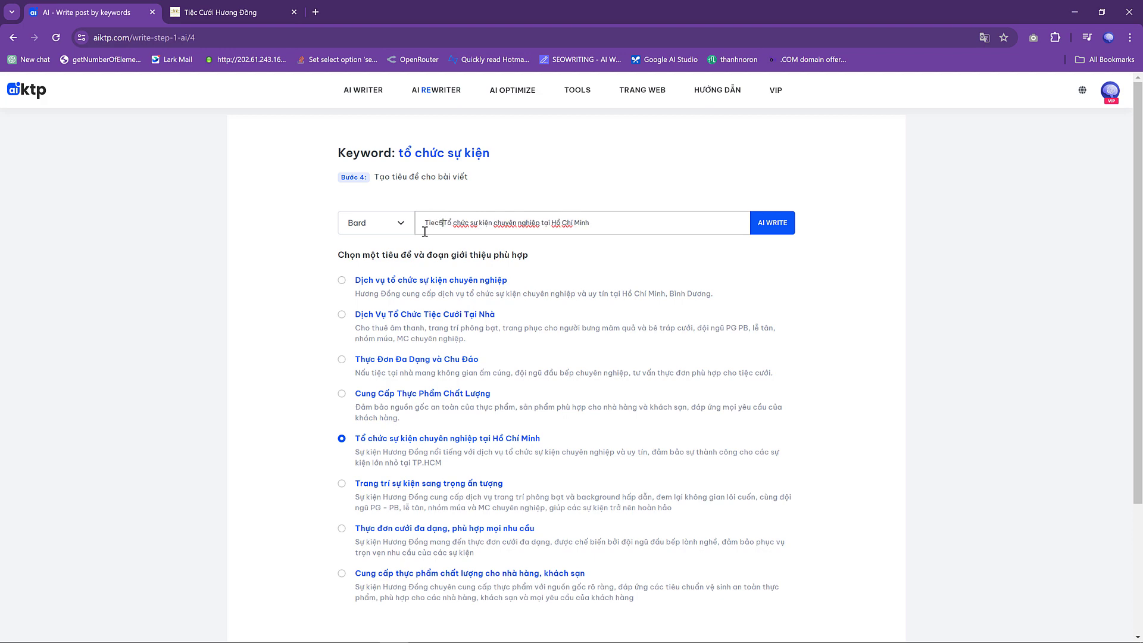
key(BackSpace)
key(BackSpace)
scroll(921, 379, down, 3)
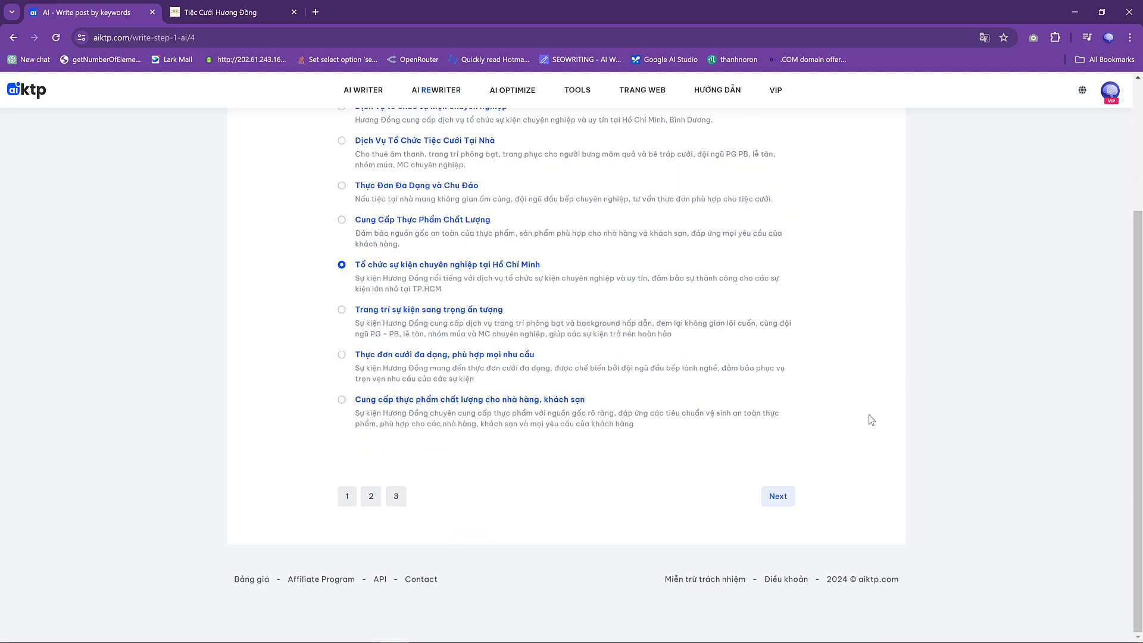
click(784, 497)
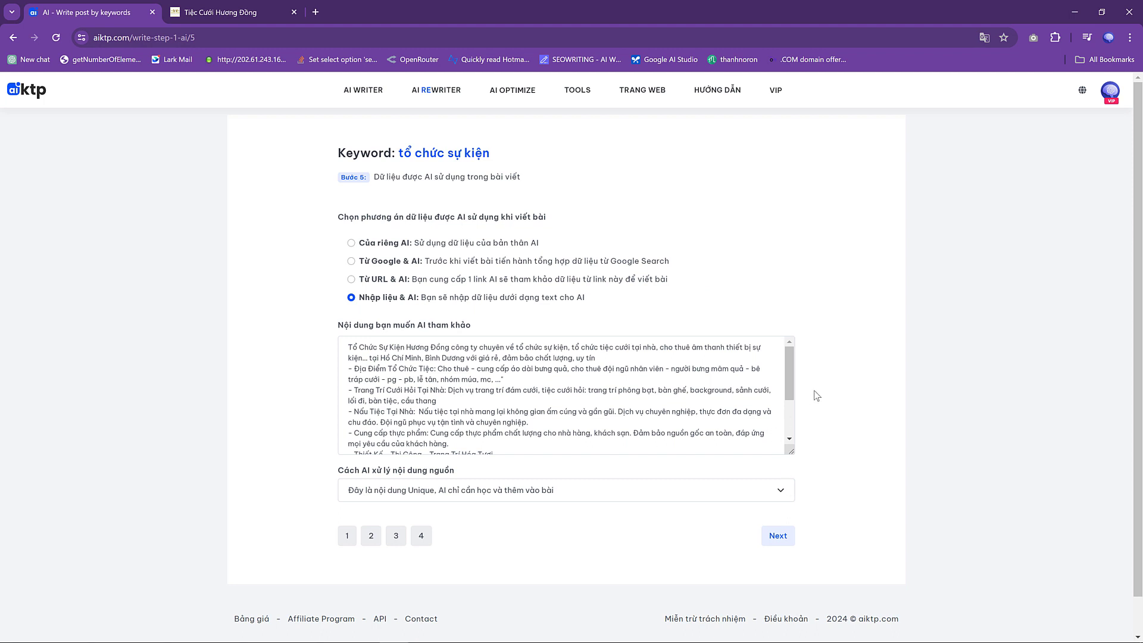
Review the reference text supplied to the AI and the available ways of handling the source content.
drag(794, 363, 808, 313)
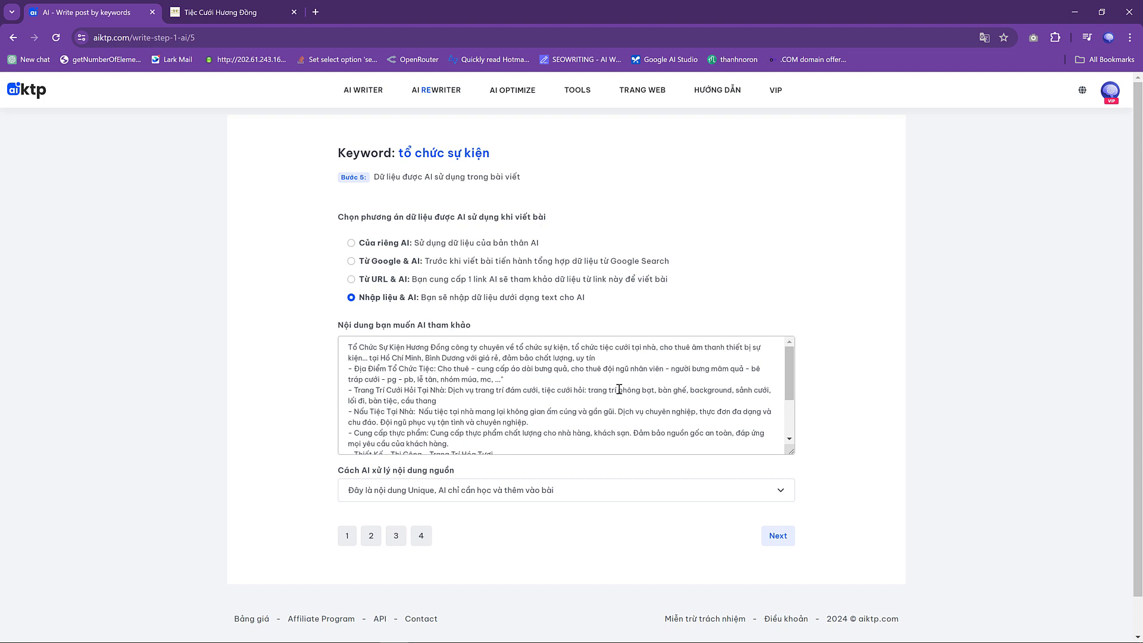
scroll(619, 389, down, 3)
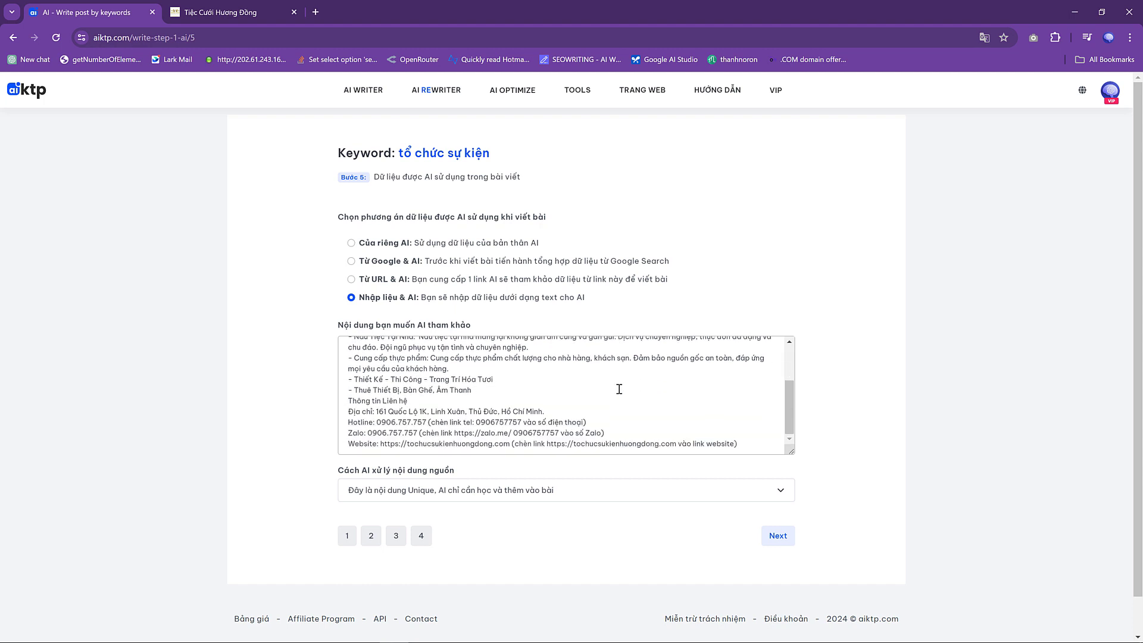
scroll(619, 389, up, 3)
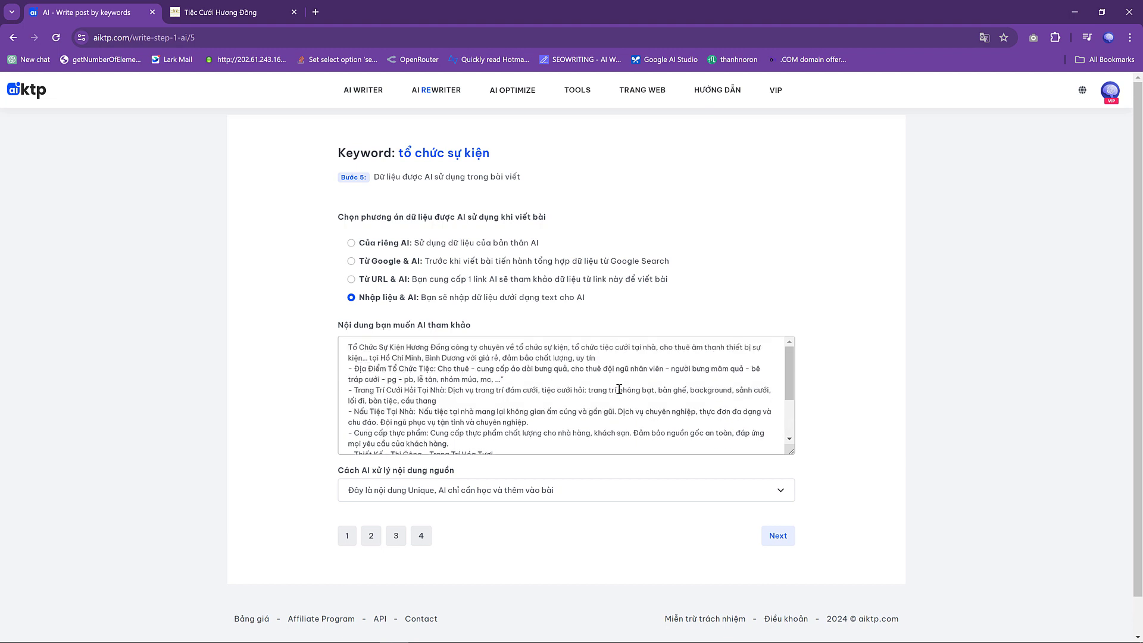
click(407, 491)
click(405, 491)
click(406, 492)
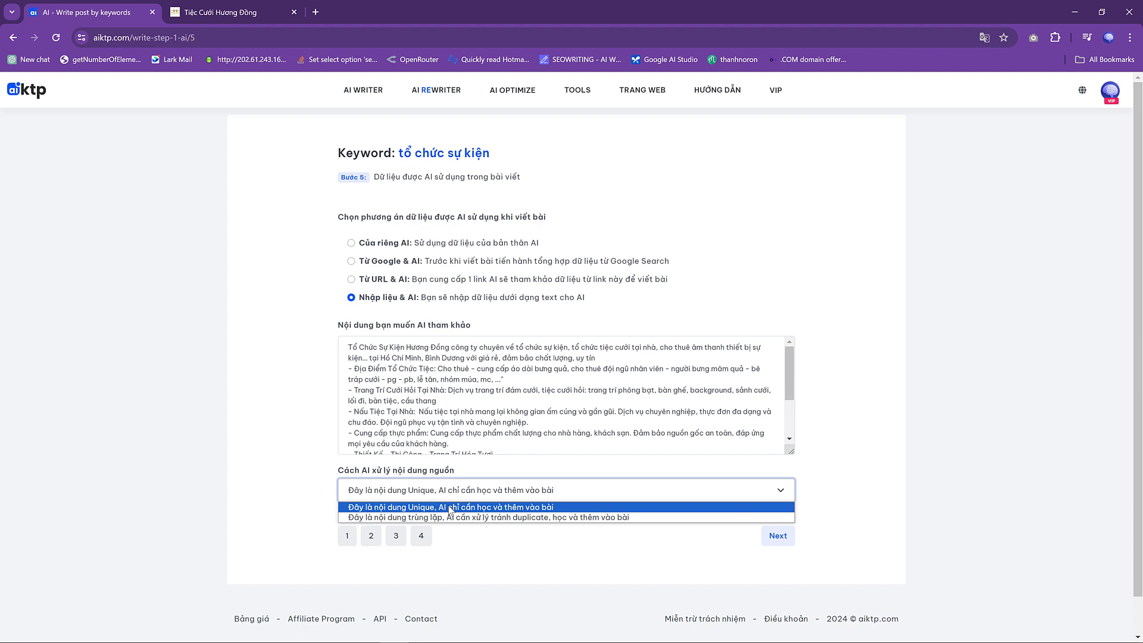
click(451, 507)
click(464, 490)
click(503, 510)
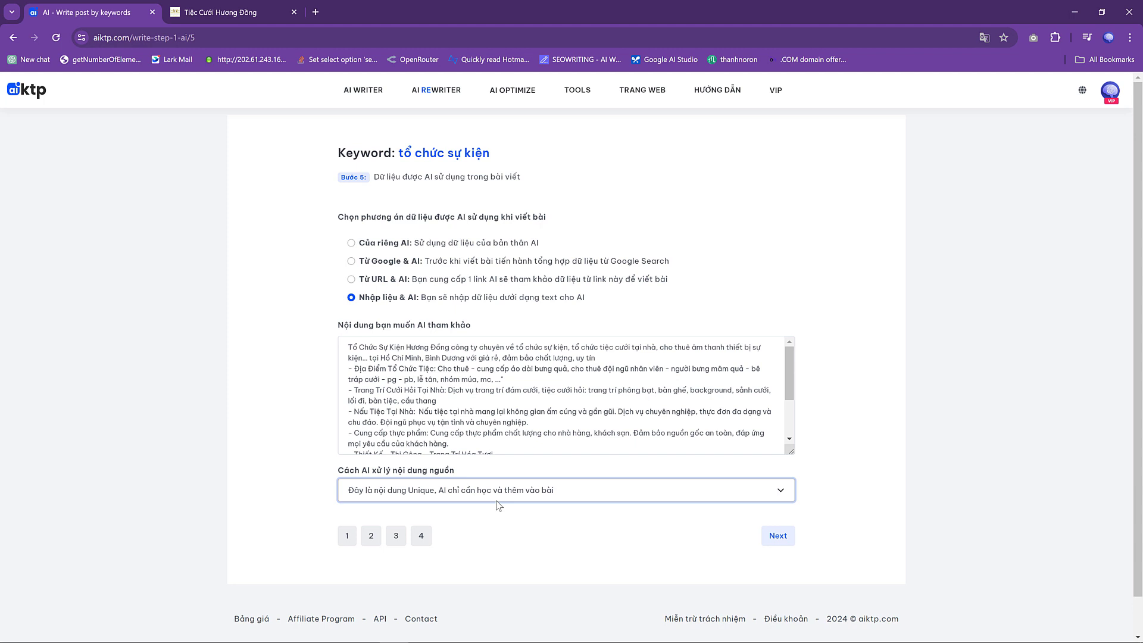
Try the duplicate-content handling option for the source text and return to "Đây là nội dung Unique, AI chỉ cần học và thêm vào bài".
click(496, 499)
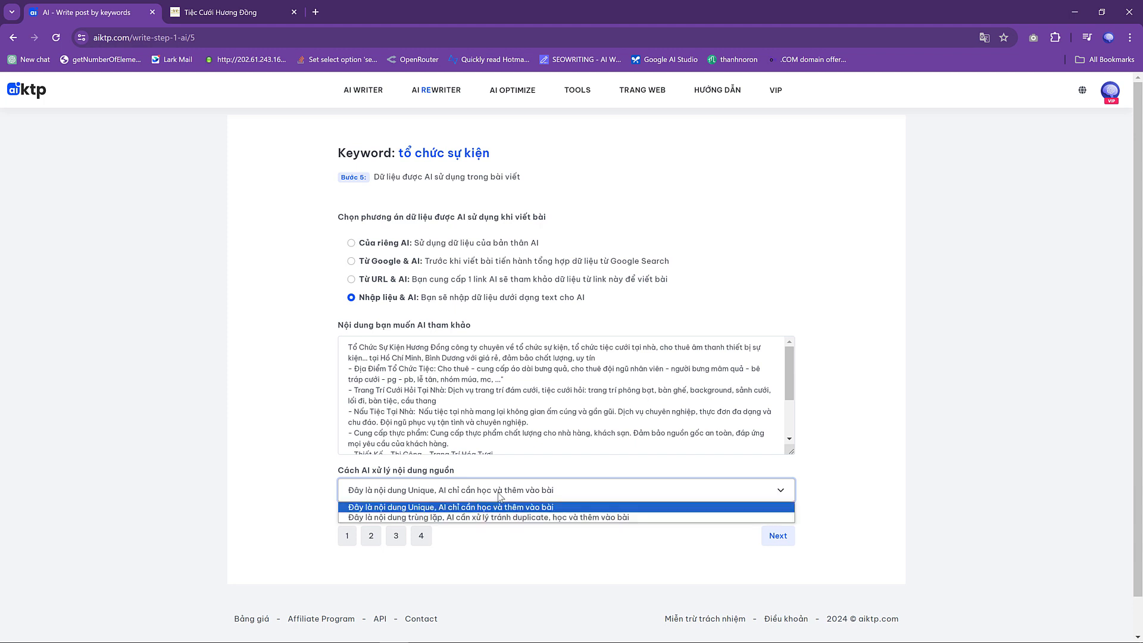
click(469, 517)
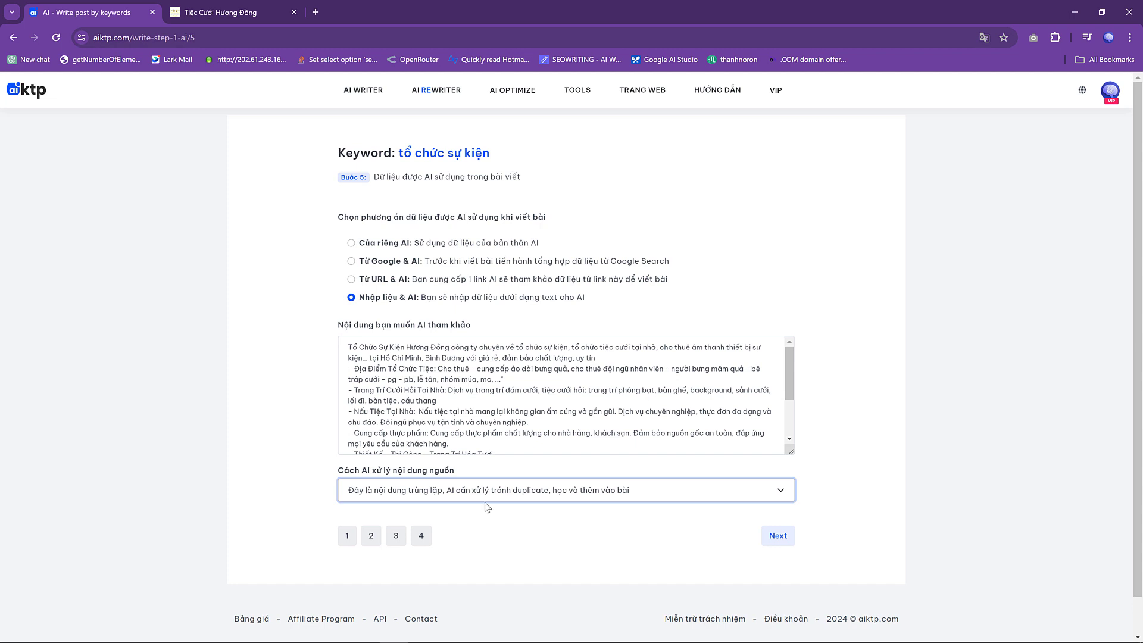
click(492, 494)
click(470, 506)
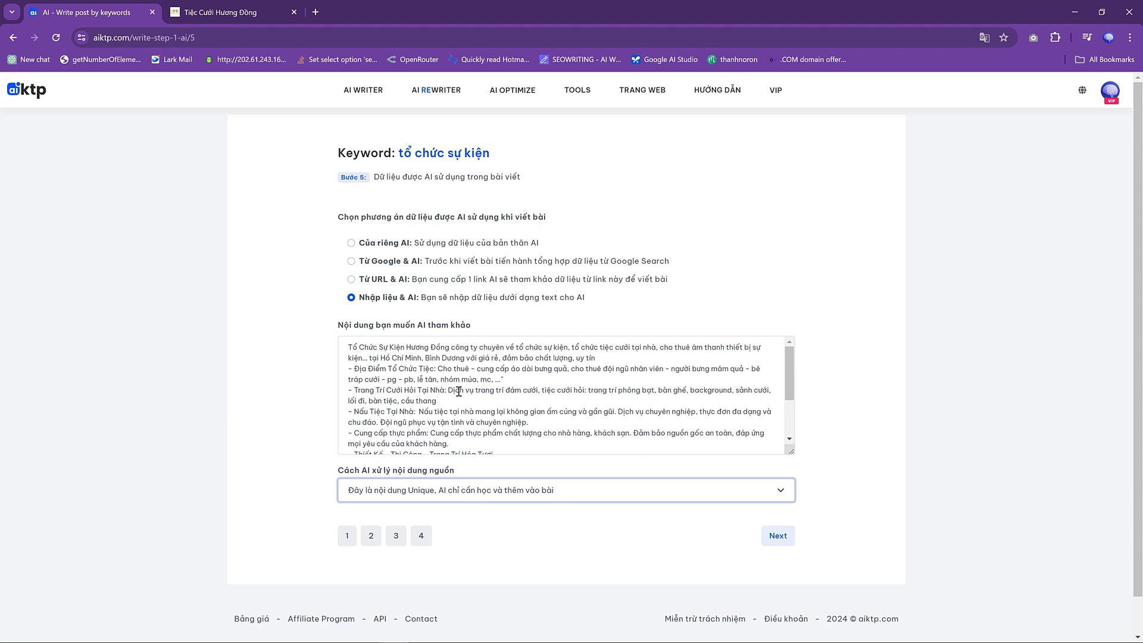
Check the contact information section at the end of the reference text, including its link instructions.
scroll(458, 391, down, 2)
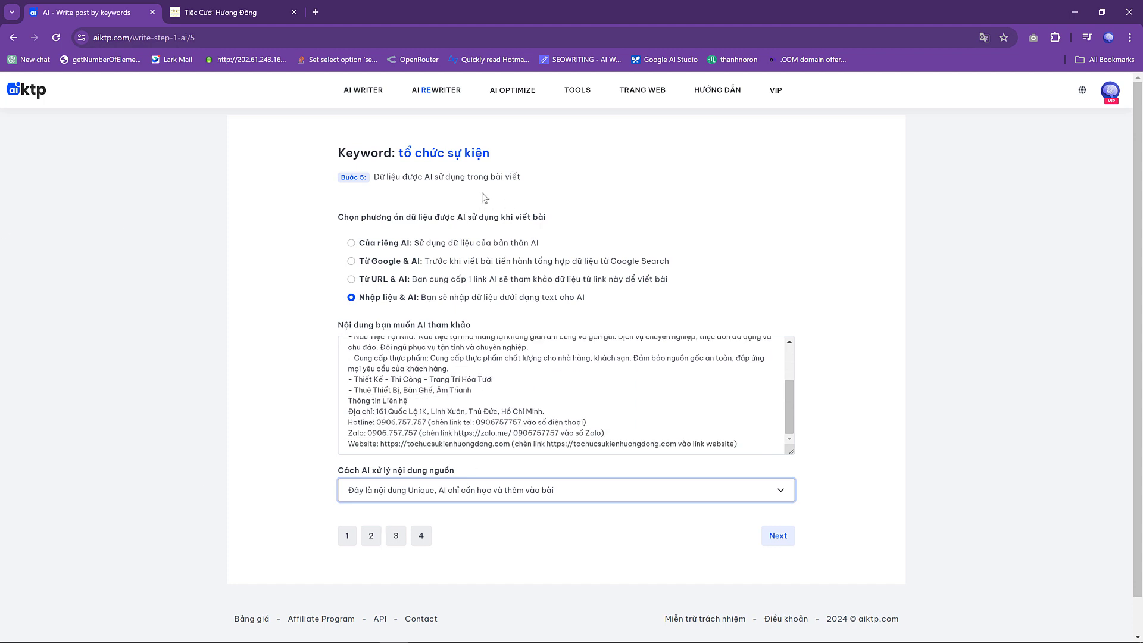
scroll(616, 398, up, 2)
scroll(613, 398, down, 2)
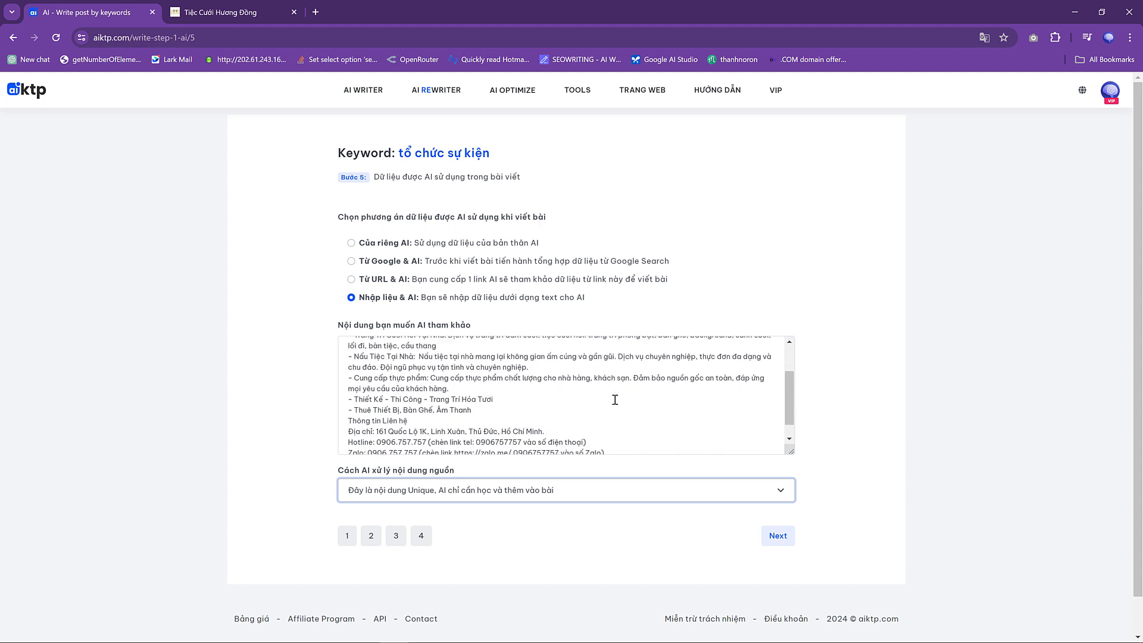
drag(348, 401, 770, 441)
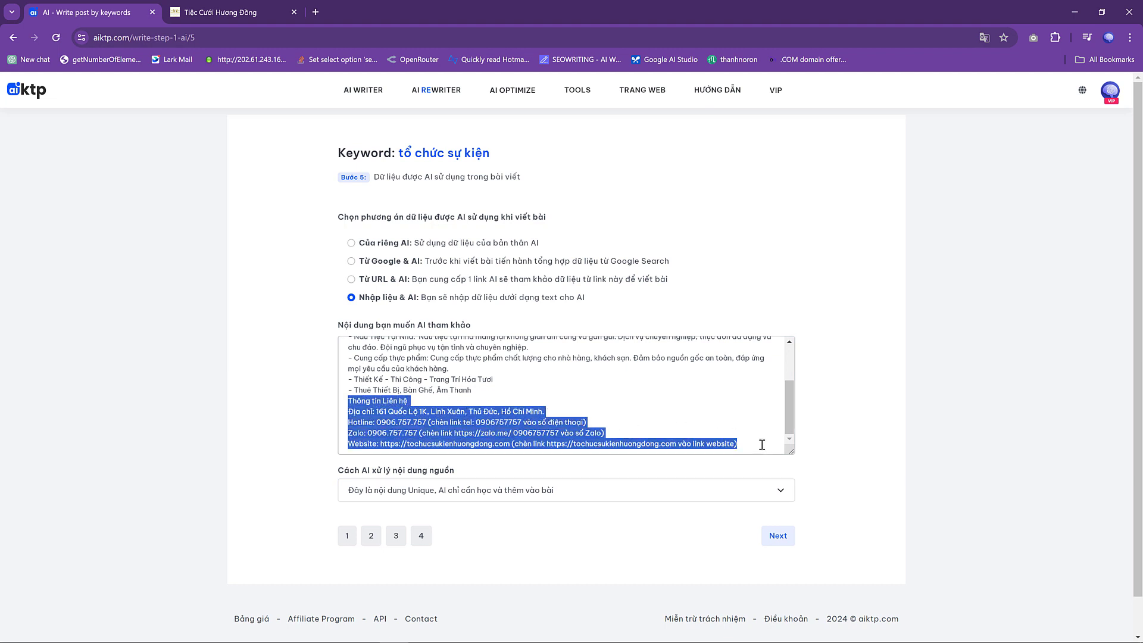
click(413, 411)
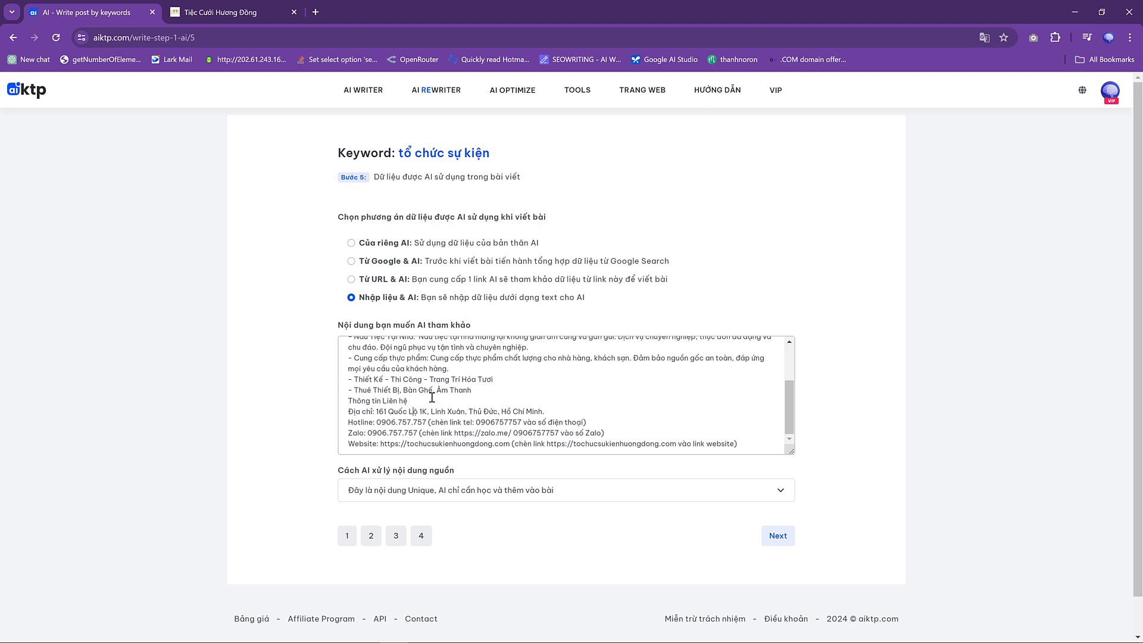
click(431, 397)
drag(348, 401, 446, 400)
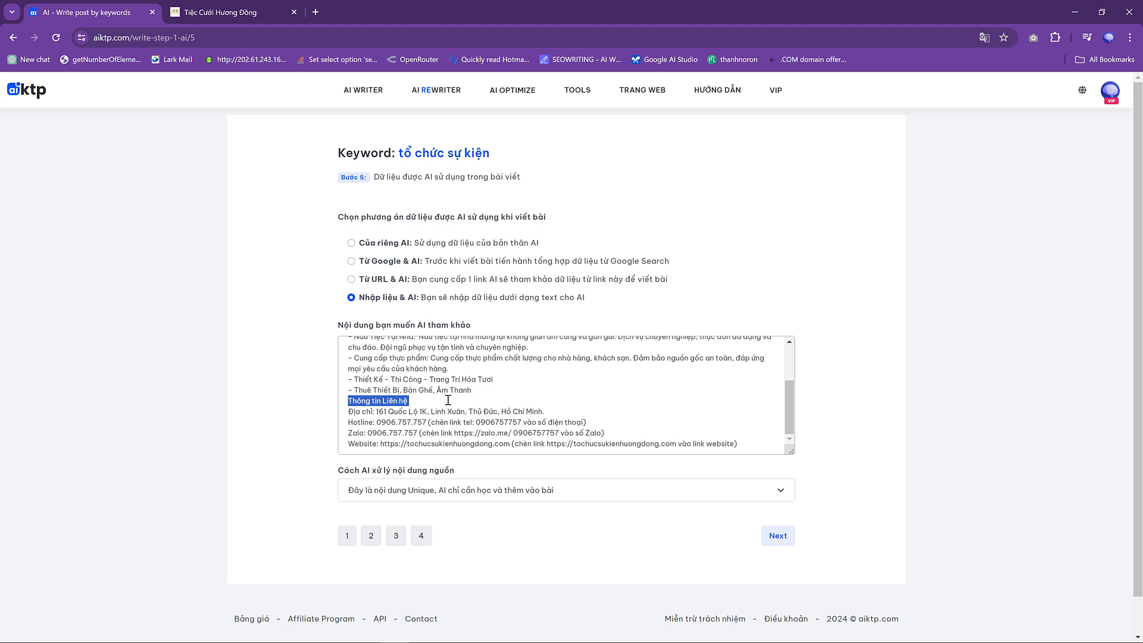
scroll(559, 370, up, 3)
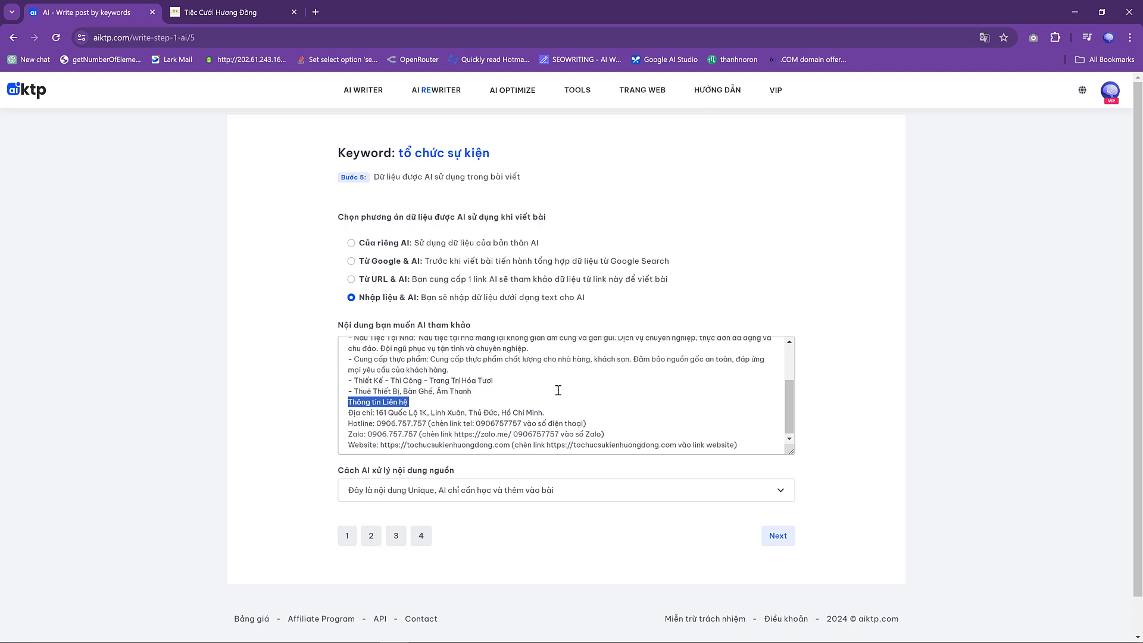
scroll(558, 390, down, 3)
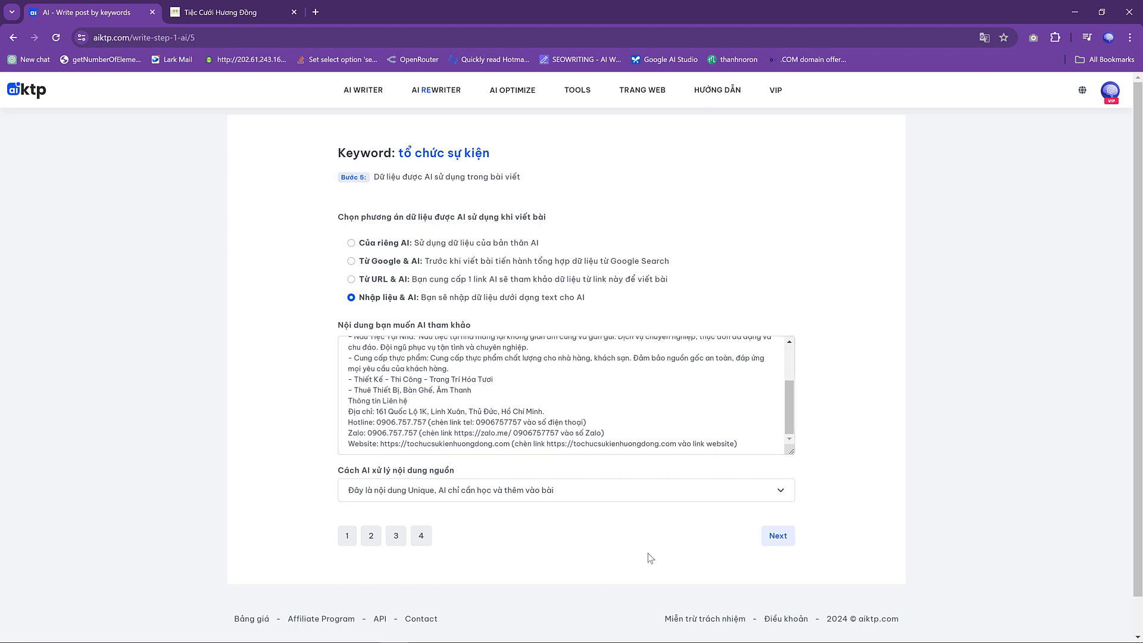
Continue with the "Bỏ qua" option for Semantic Keywords and choose Claude 3 (Light) as the AI model.
click(780, 539)
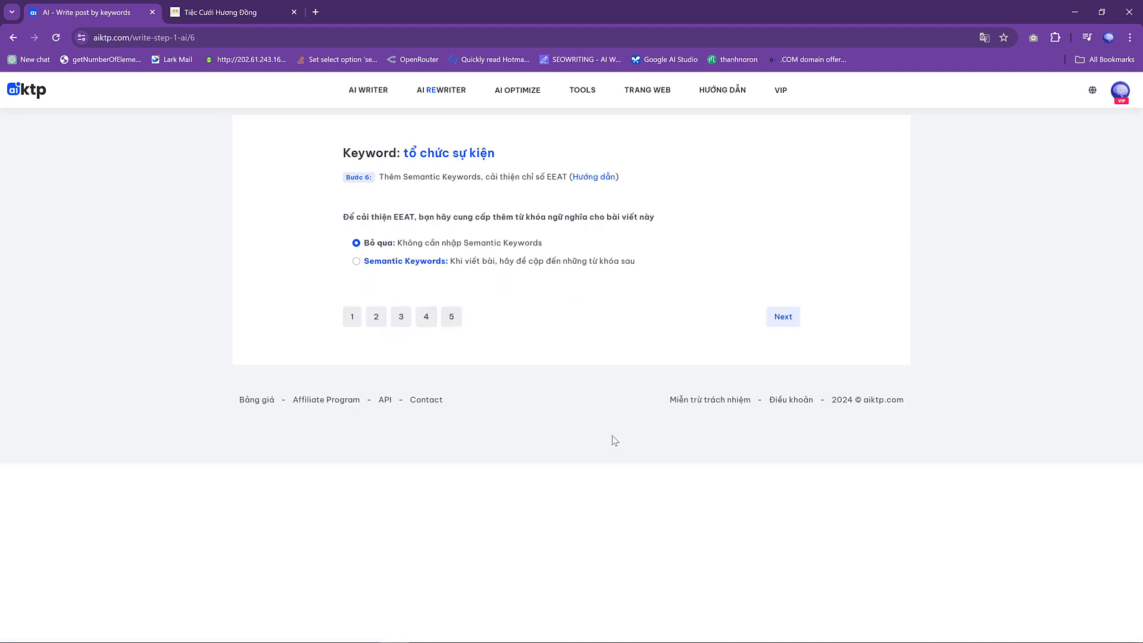
click(784, 317)
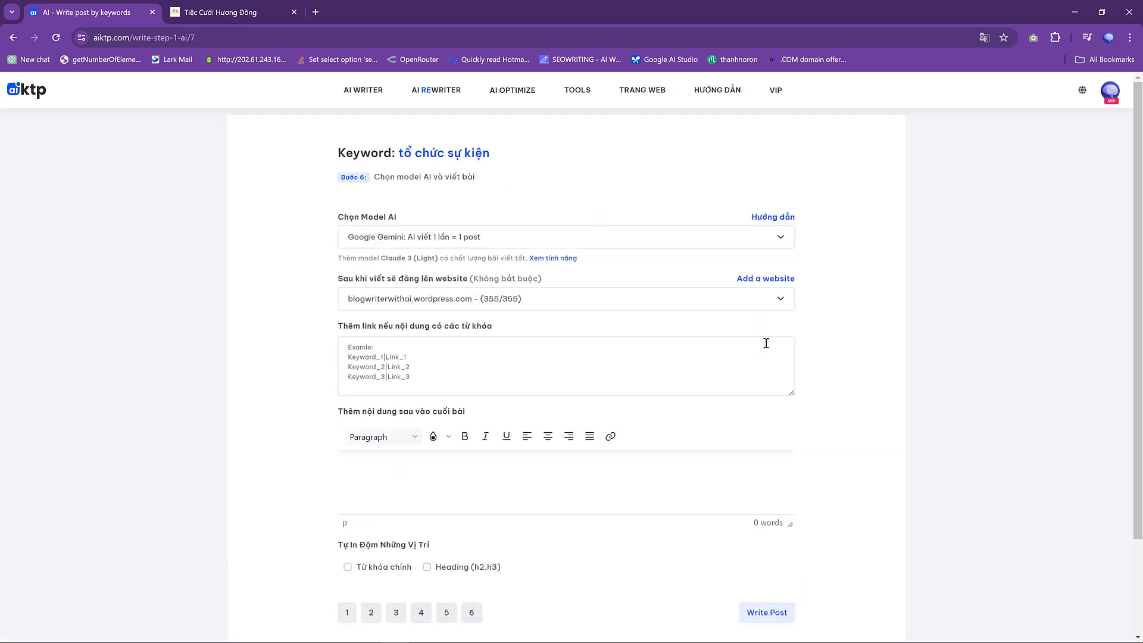
click(613, 236)
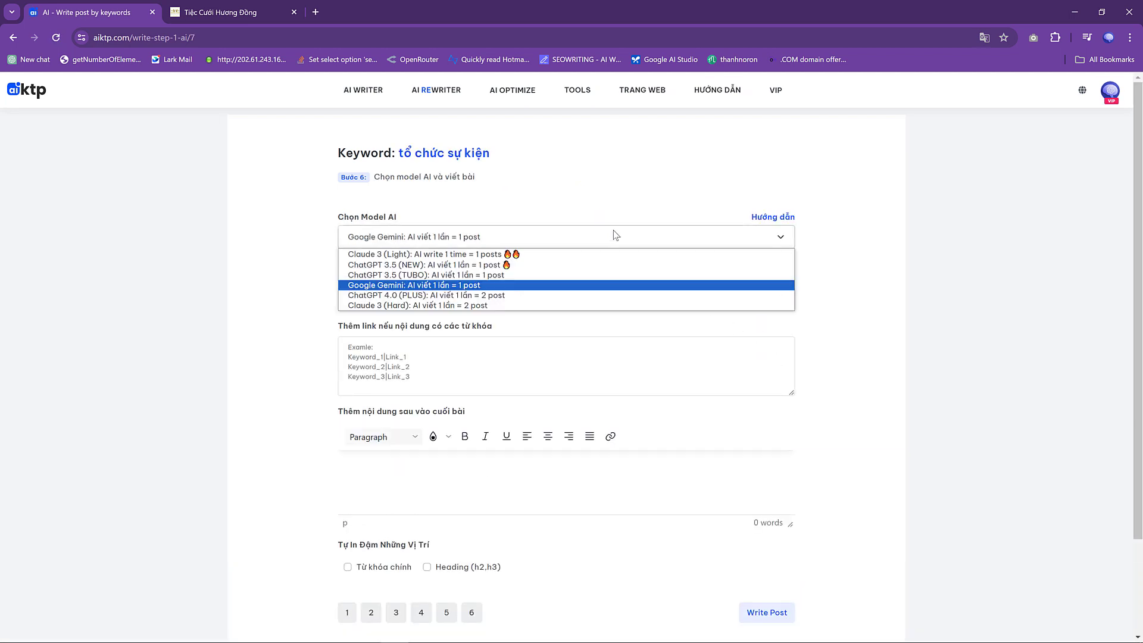
click(554, 255)
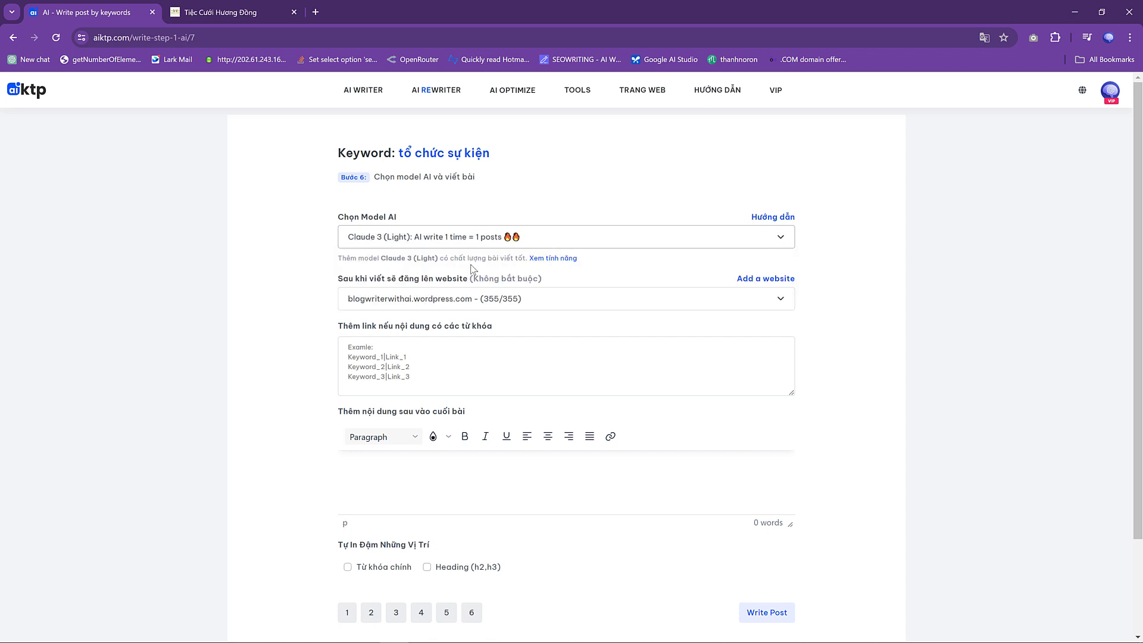
click(424, 244)
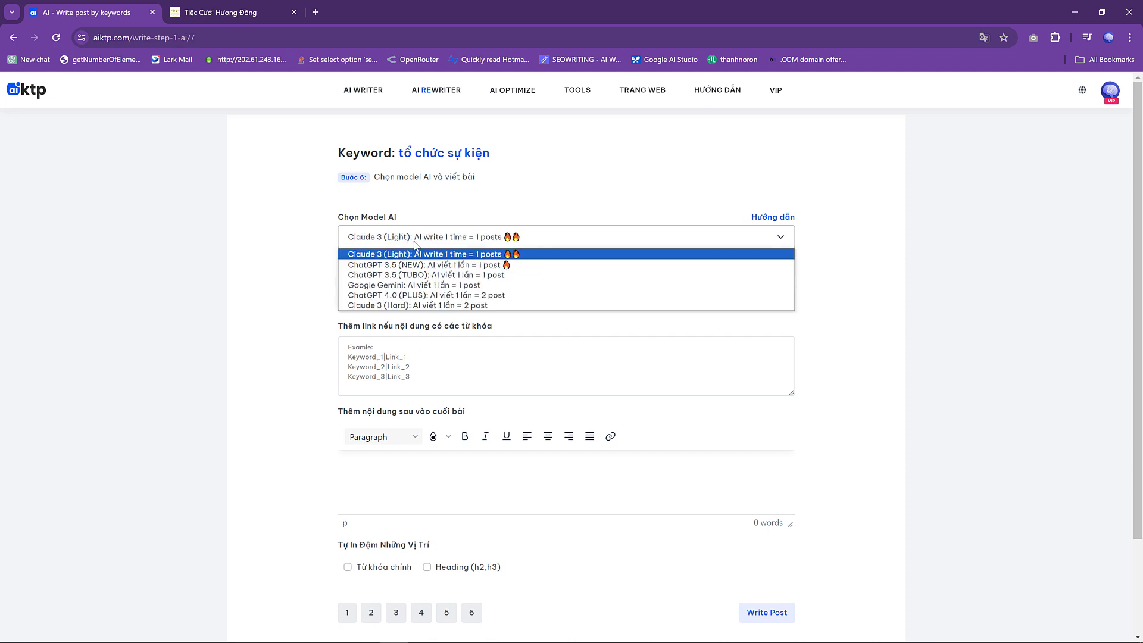
click(387, 256)
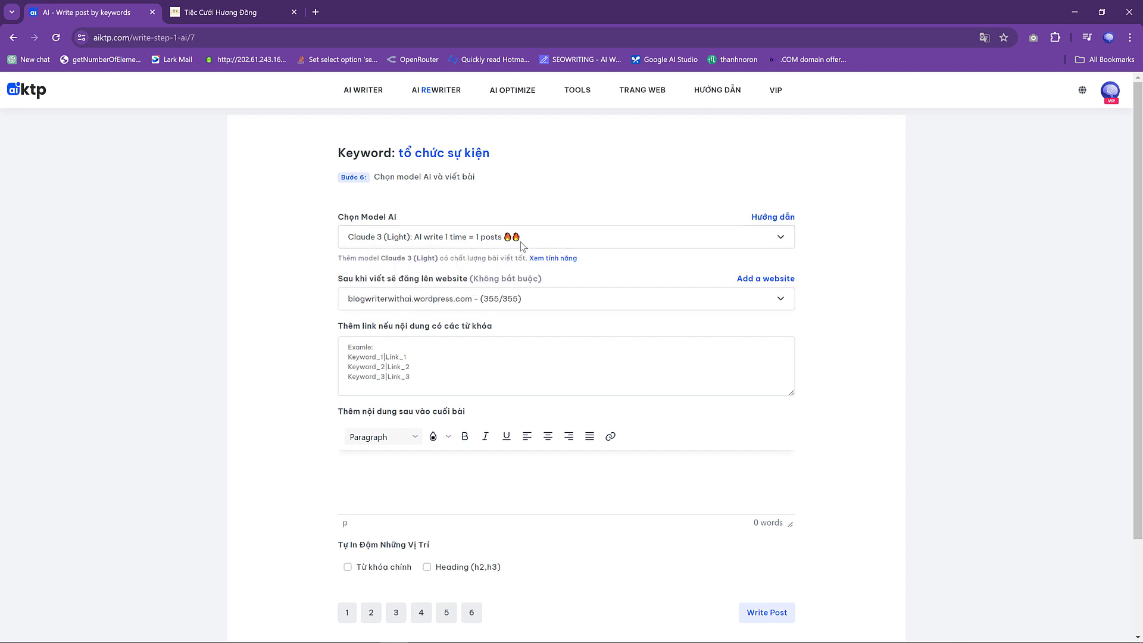
Write the post, look through the generated article to its conclusion, and run the AI search for related images.
scroll(495, 465, down, 2)
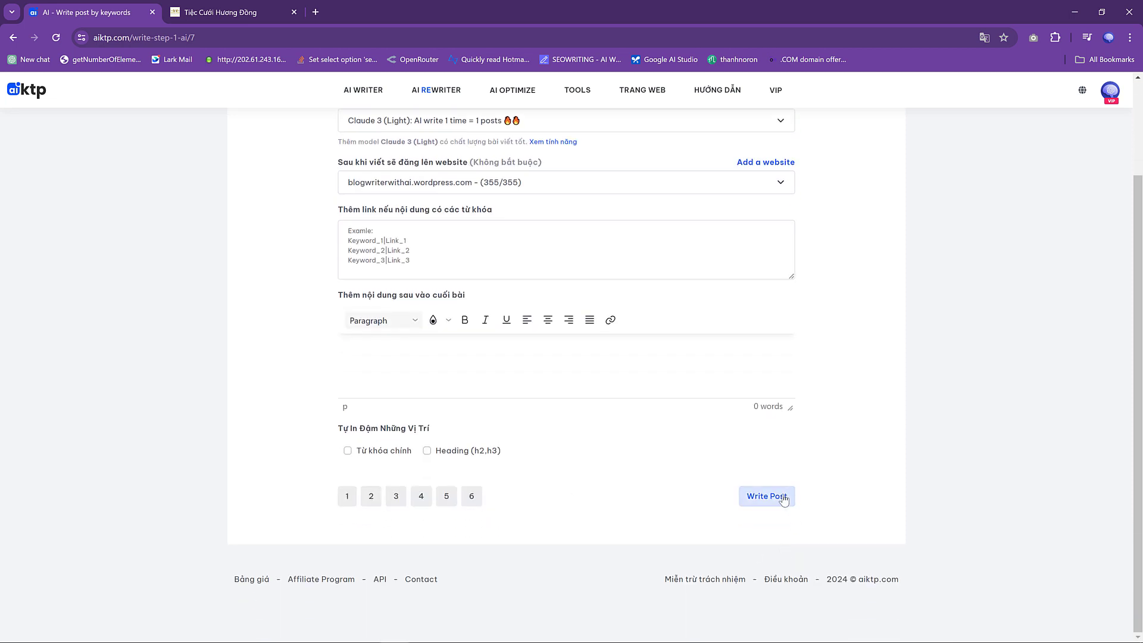
click(784, 500)
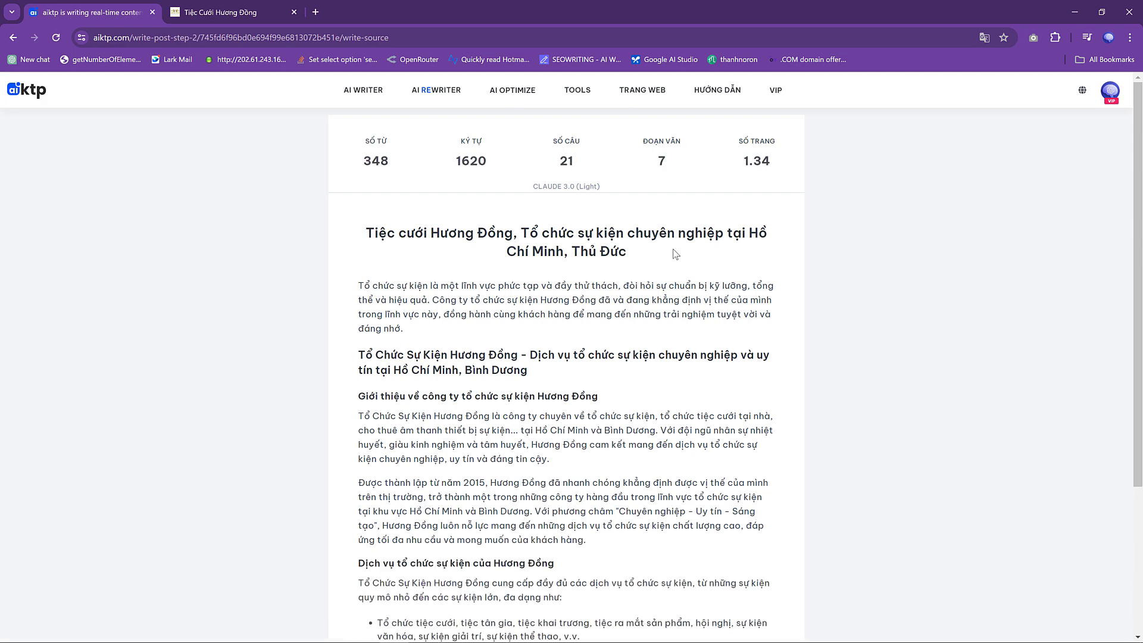
scroll(670, 244, down, 3)
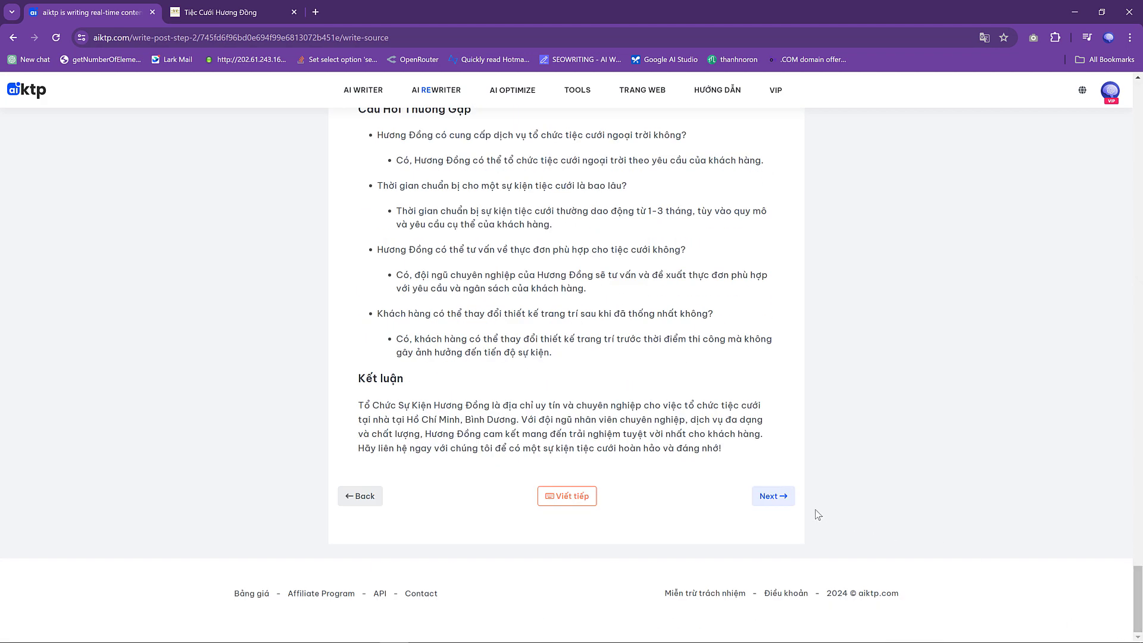
click(781, 499)
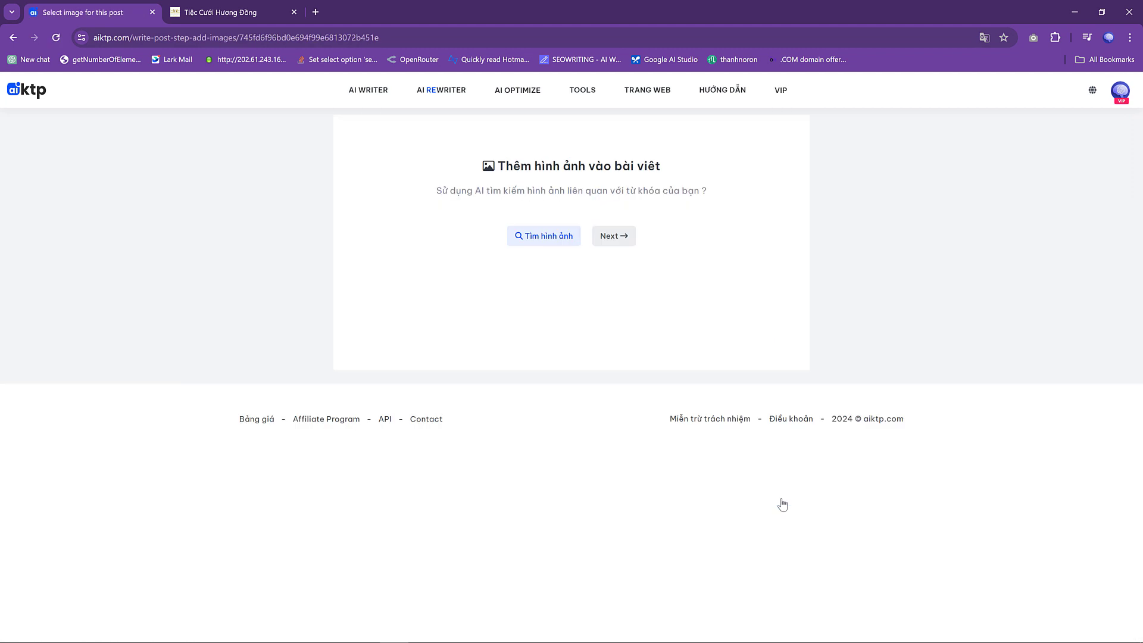
click(541, 236)
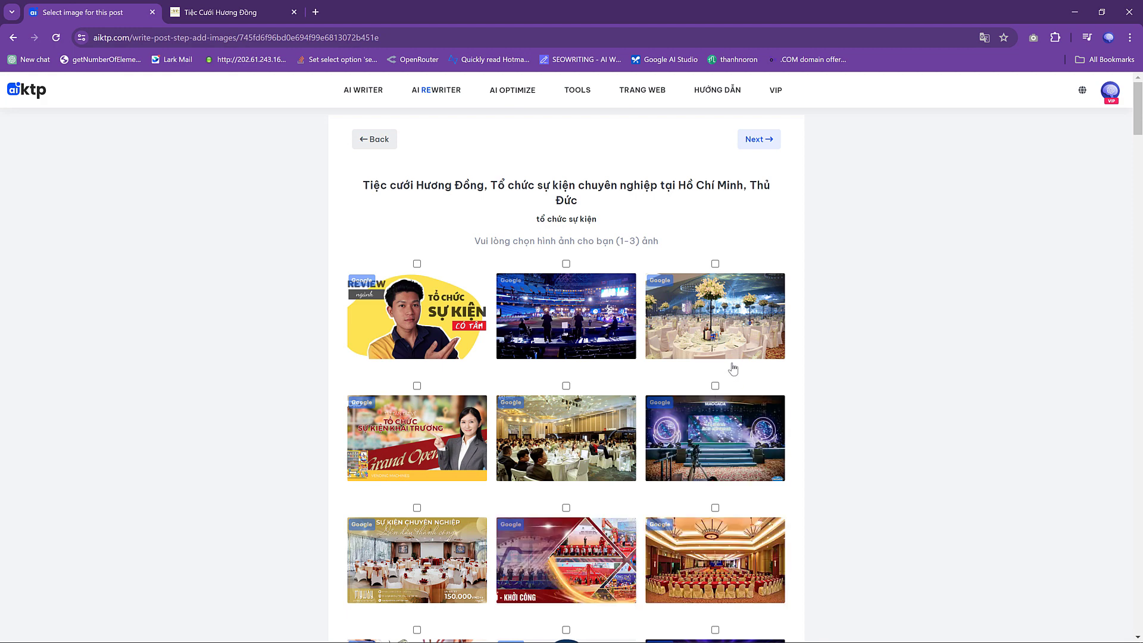
Select the first and third images of the first row and the second and third of the second row, then continue to the video stage.
click(417, 264)
click(748, 310)
scroll(563, 452, down, 5)
scroll(566, 450, up, 1)
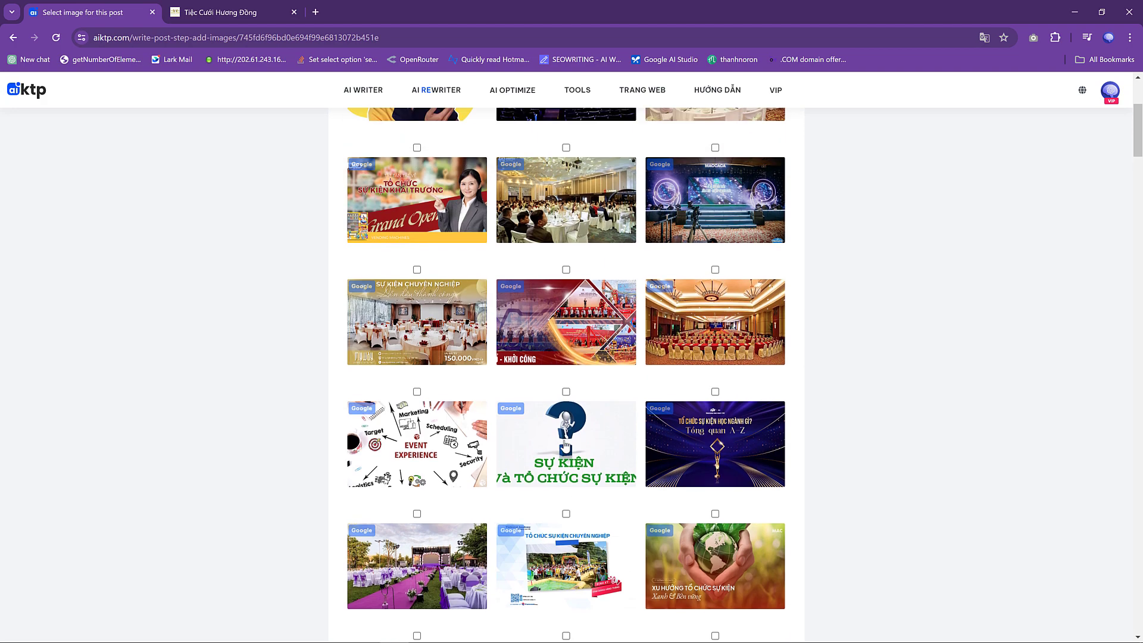
click(595, 180)
click(740, 225)
scroll(626, 423, down, 1)
scroll(625, 423, down, 3)
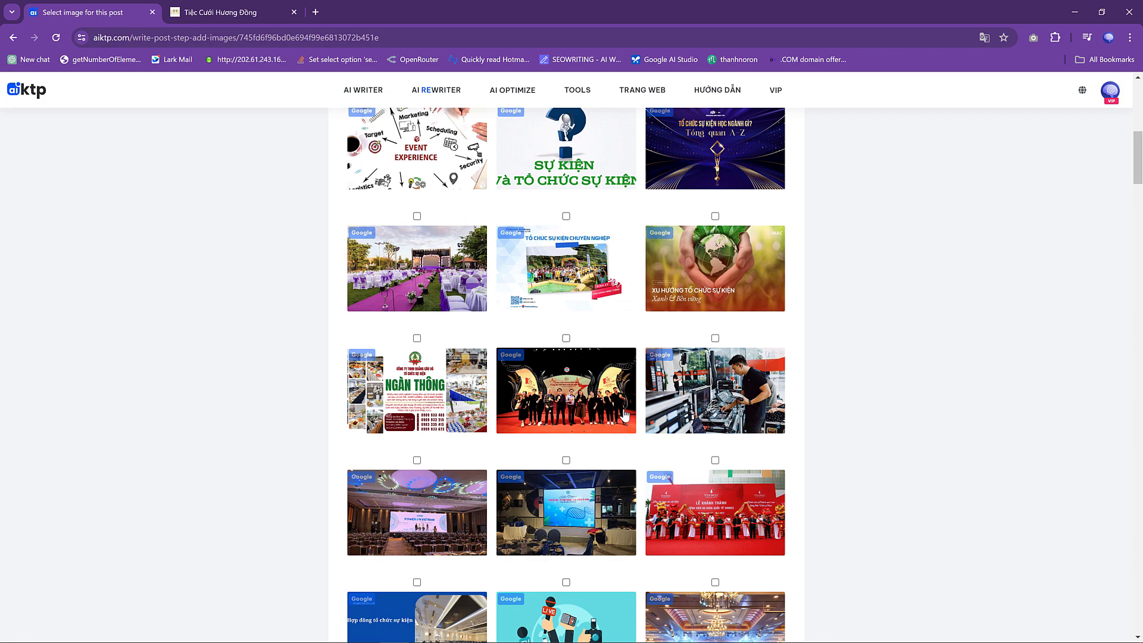
scroll(625, 416, down, 3)
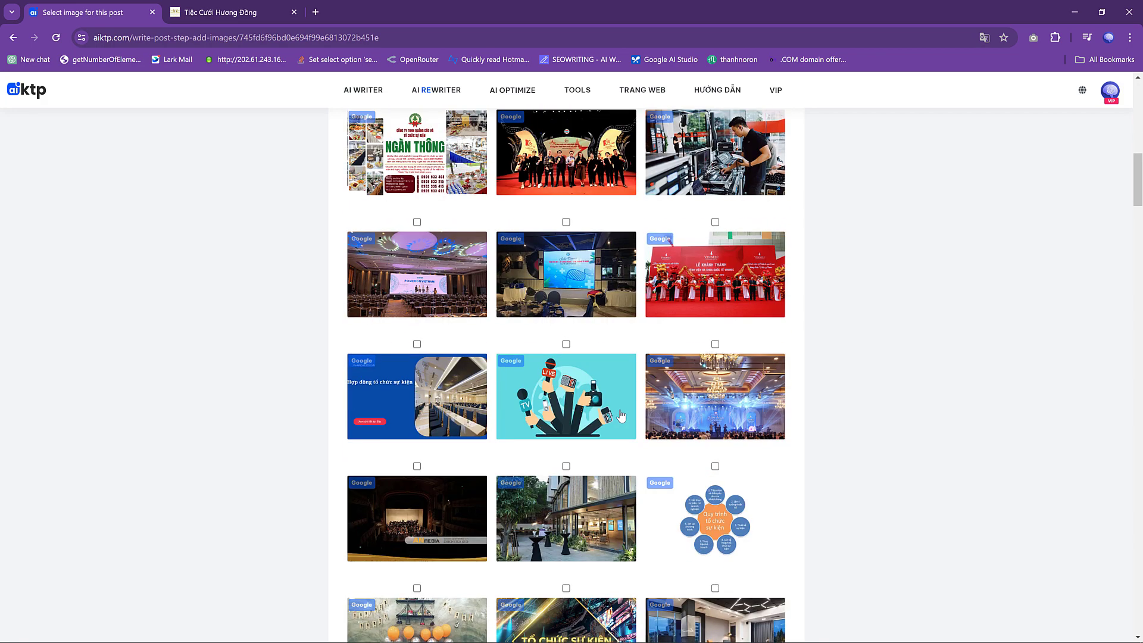
scroll(621, 415, up, 11)
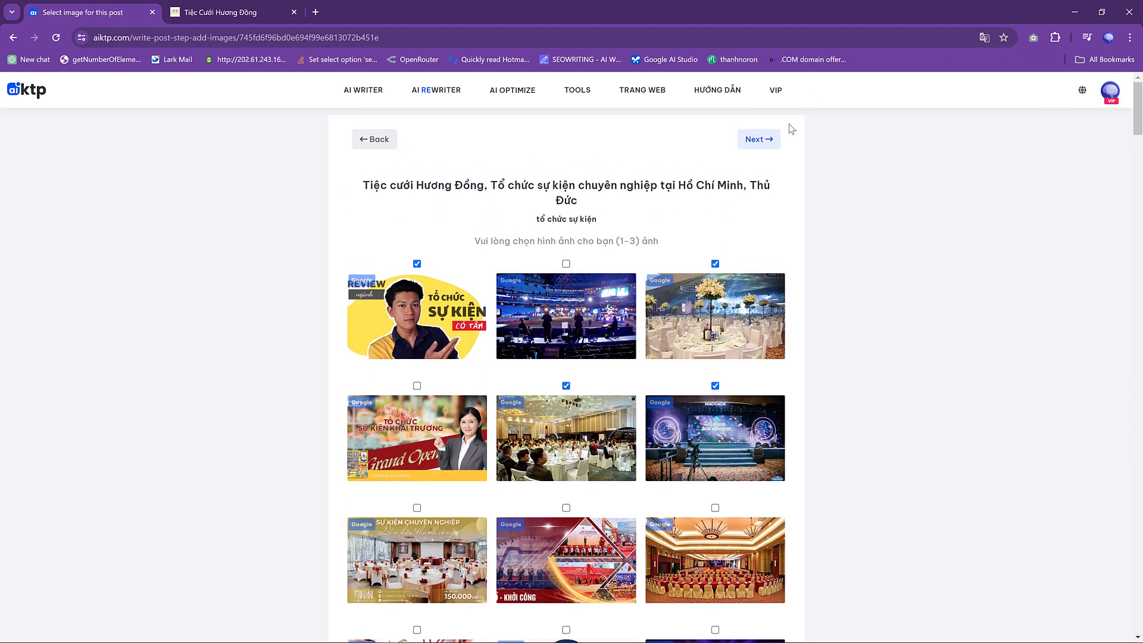
click(760, 140)
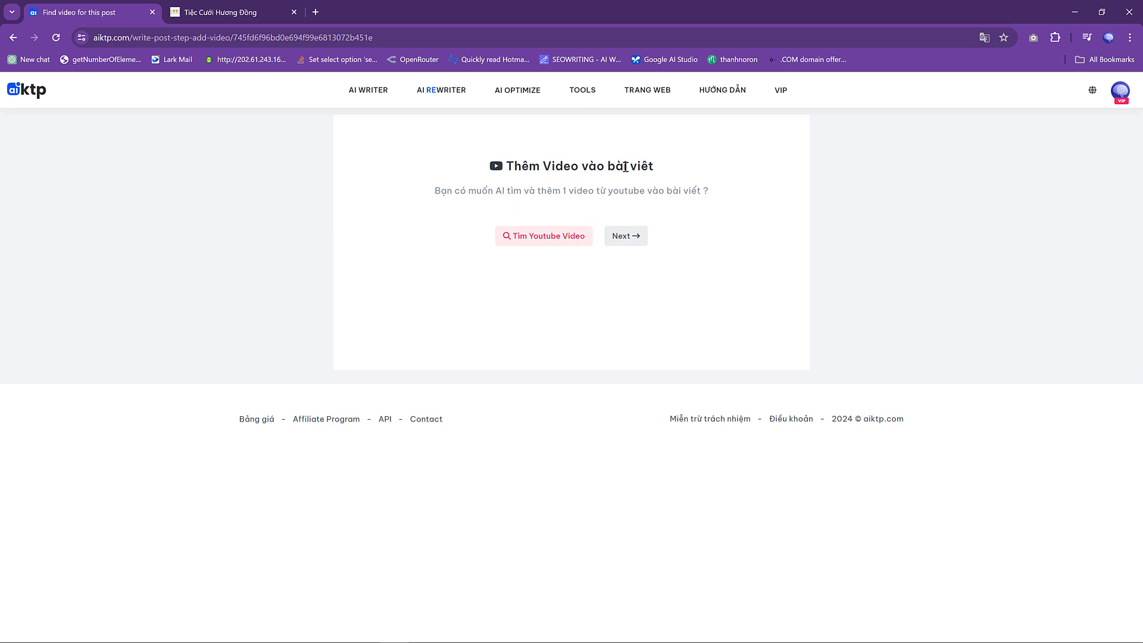
Find YouTube videos for the post, look through the list and continue to the article editor without choosing one.
click(552, 237)
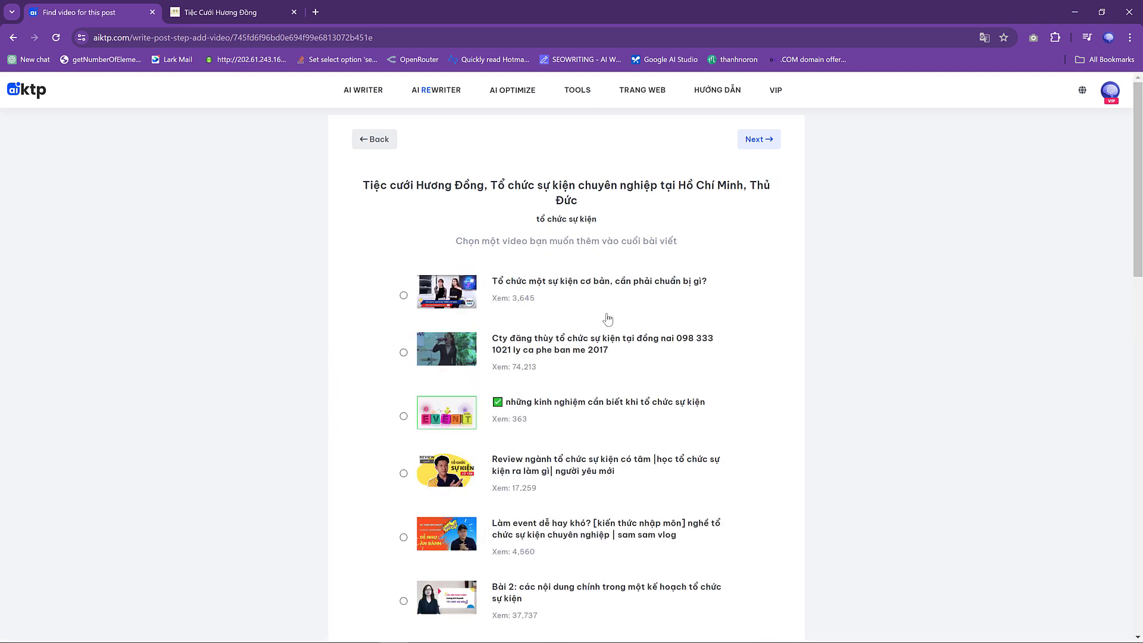
scroll(608, 318, down, 8)
scroll(612, 313, down, 4)
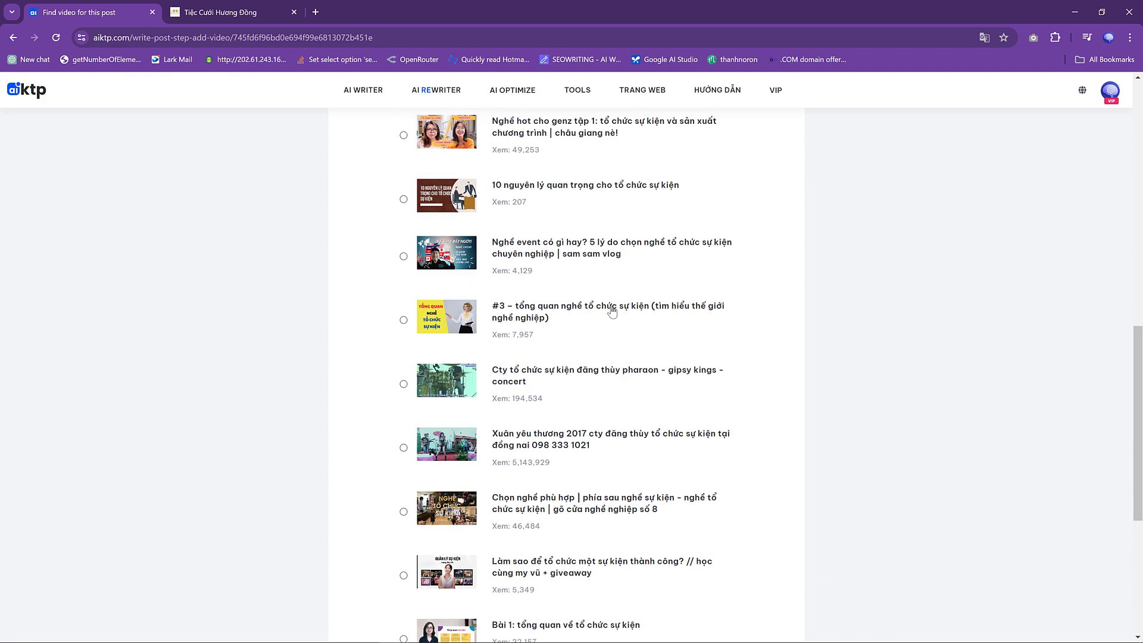
scroll(624, 412, up, 12)
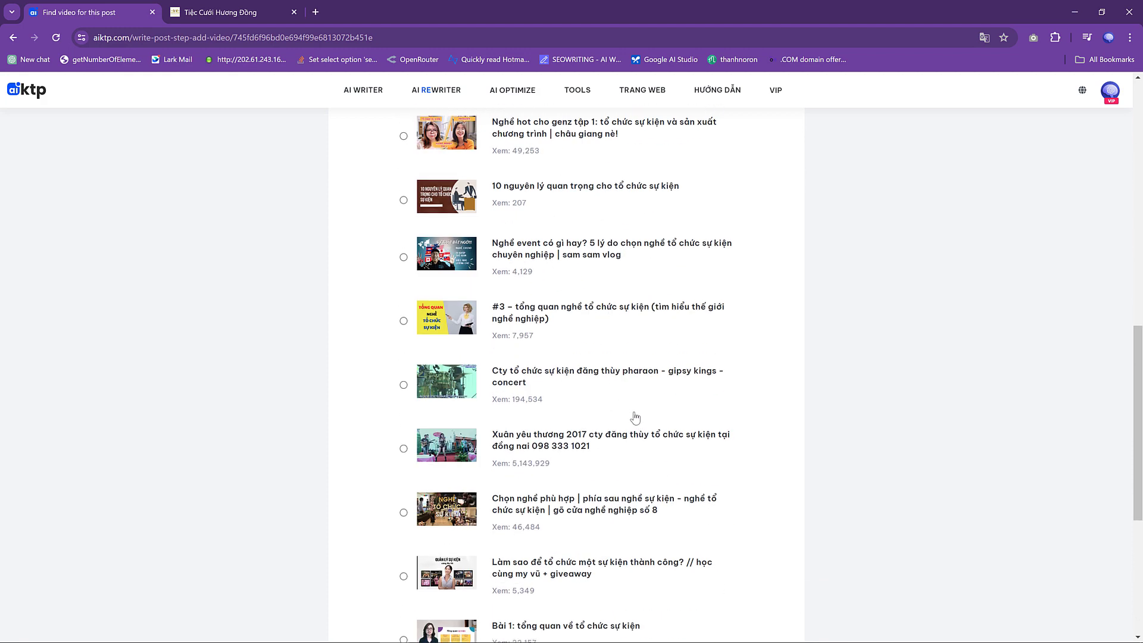
click(741, 141)
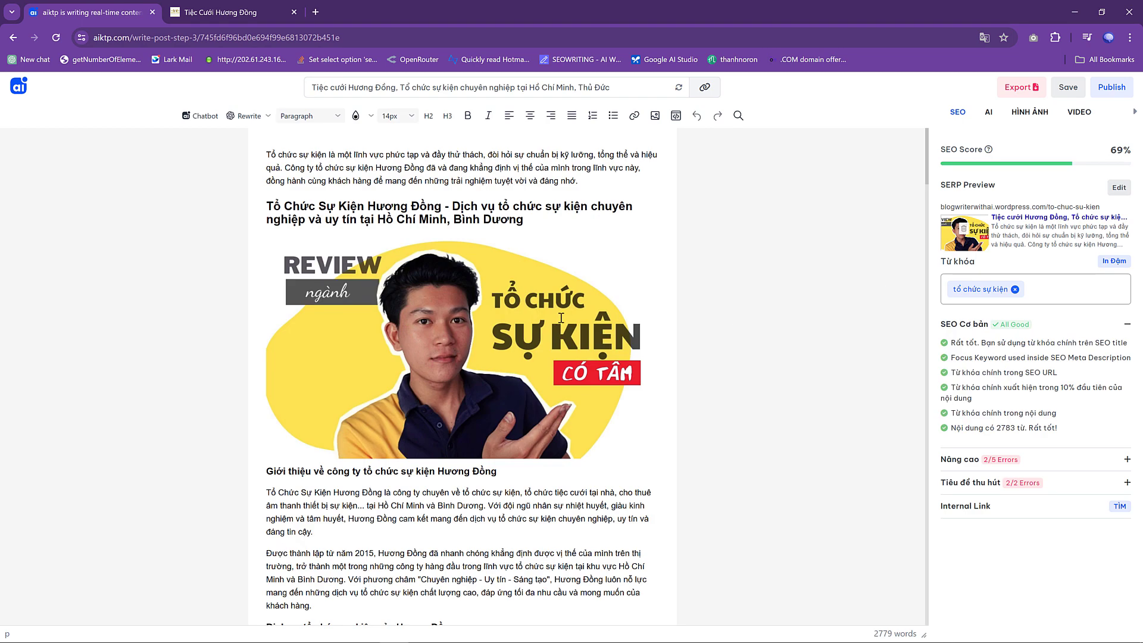
Replace the placeholder contact list under "Thông tin liên hệ" with the company's contact lines copied from the Notepad++ notes.
scroll(559, 319, down, 15)
scroll(564, 315, down, 20)
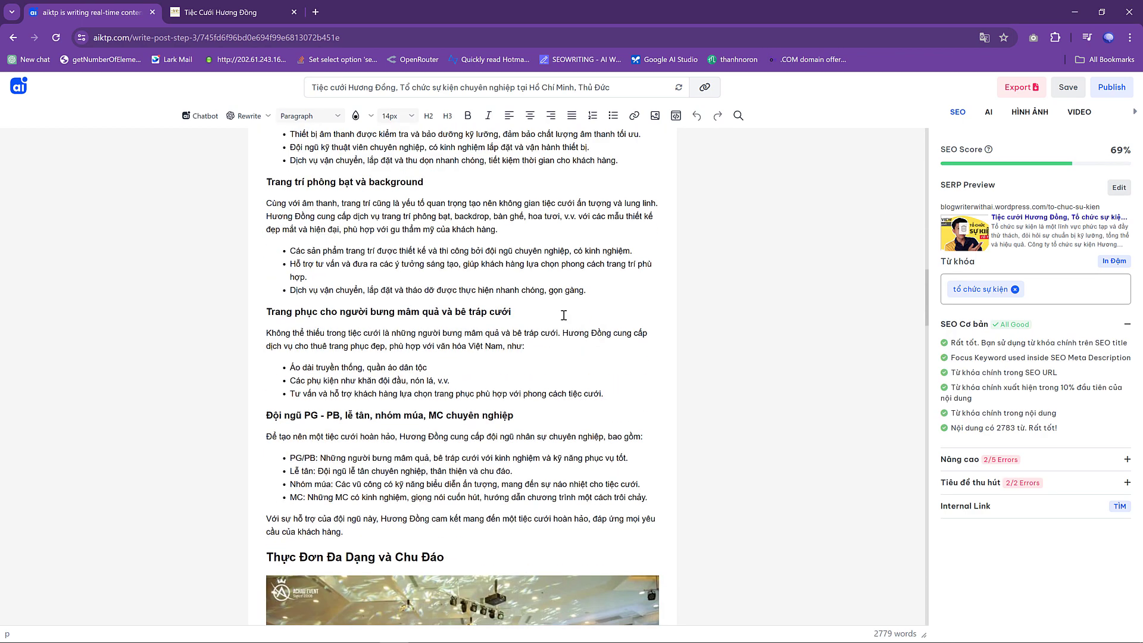
scroll(564, 315, down, 20)
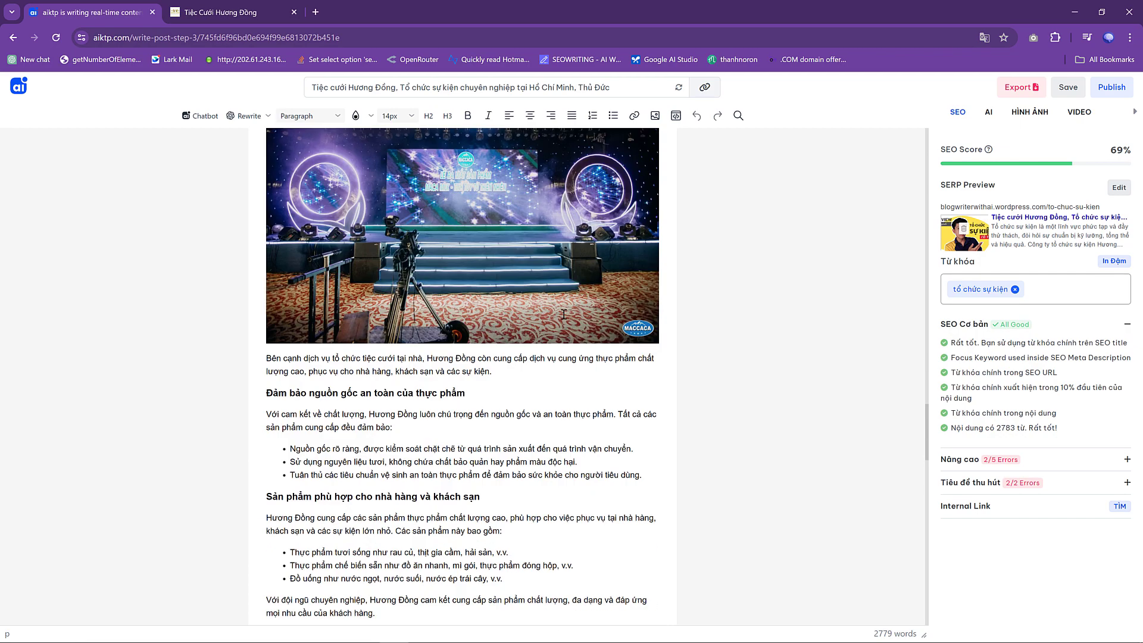
scroll(564, 313, down, 15)
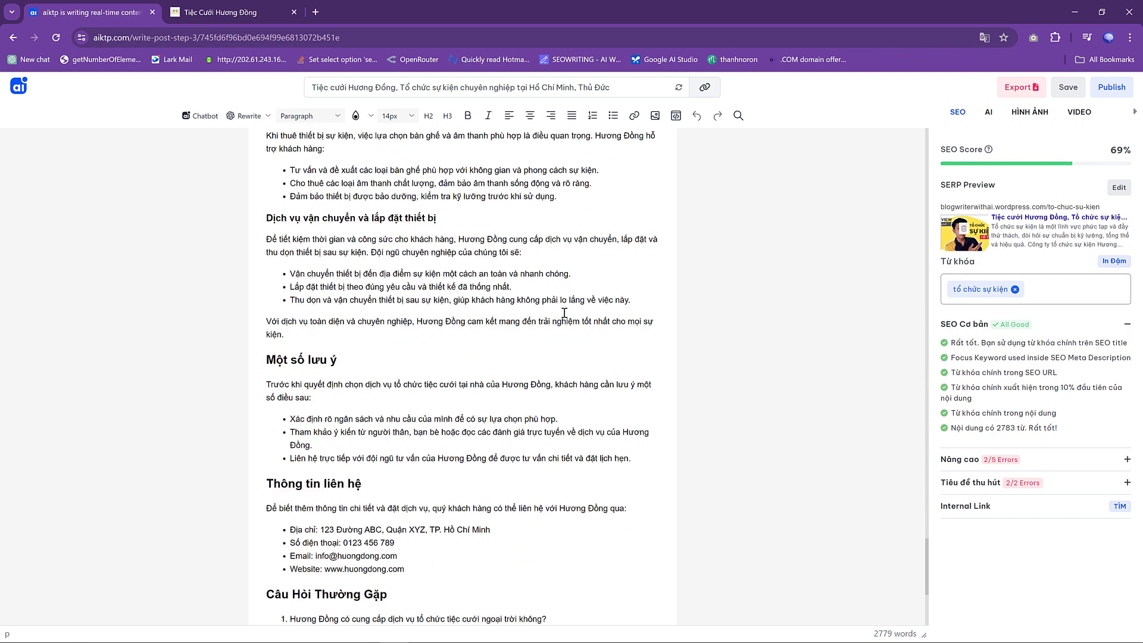
click(466, 308)
drag(466, 308, 290, 262)
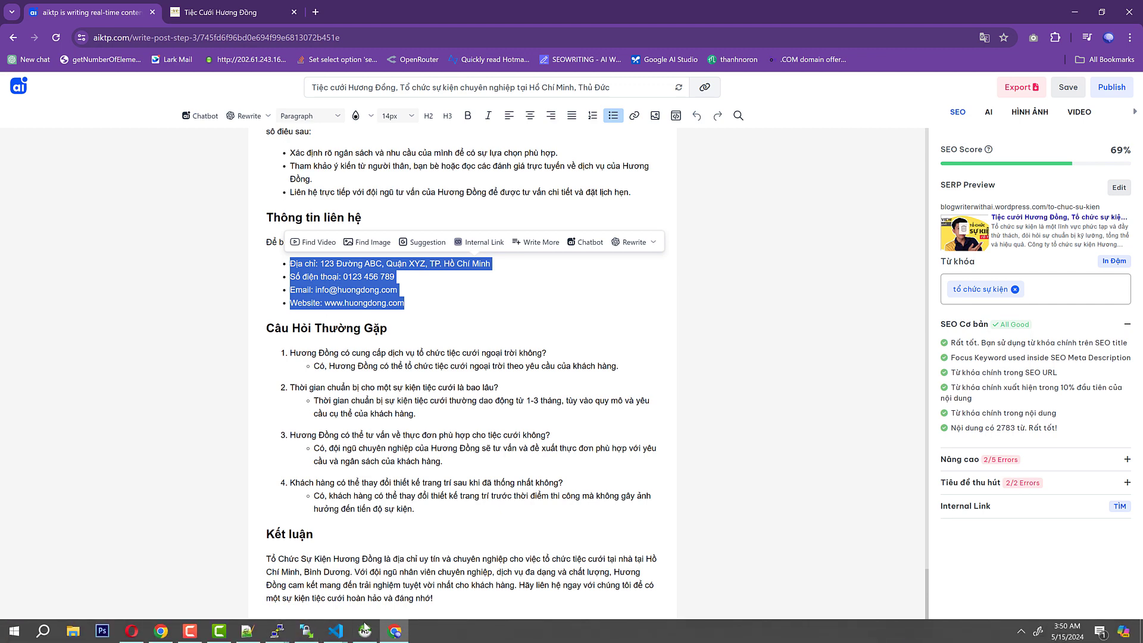
click(248, 631)
click(544, 161)
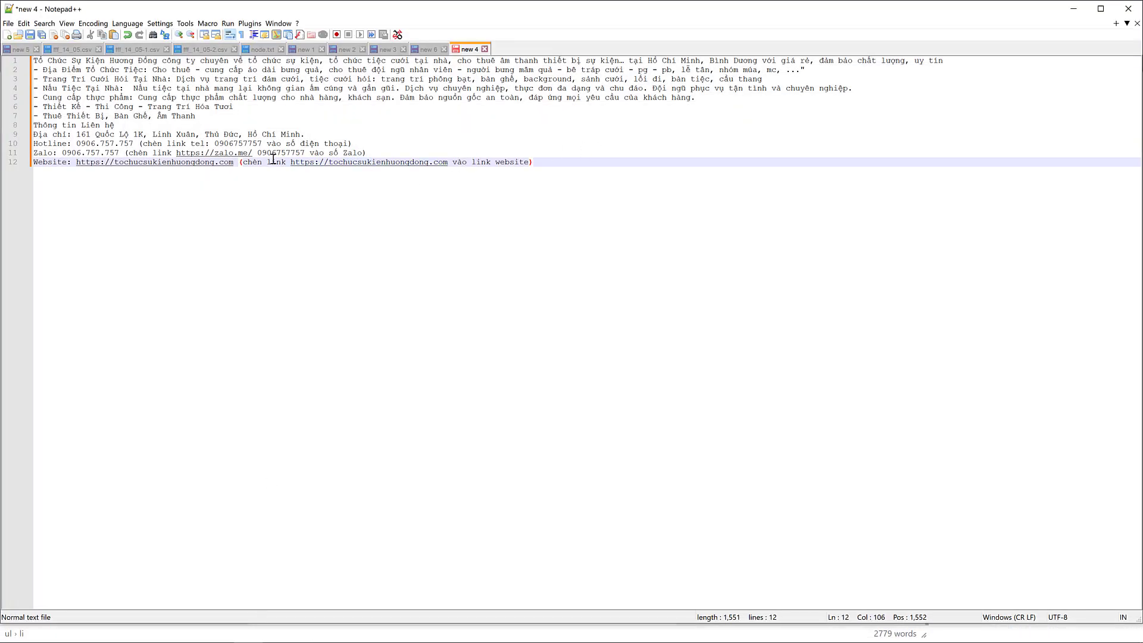
drag(565, 169, 14, 135)
key(ctrl+c)
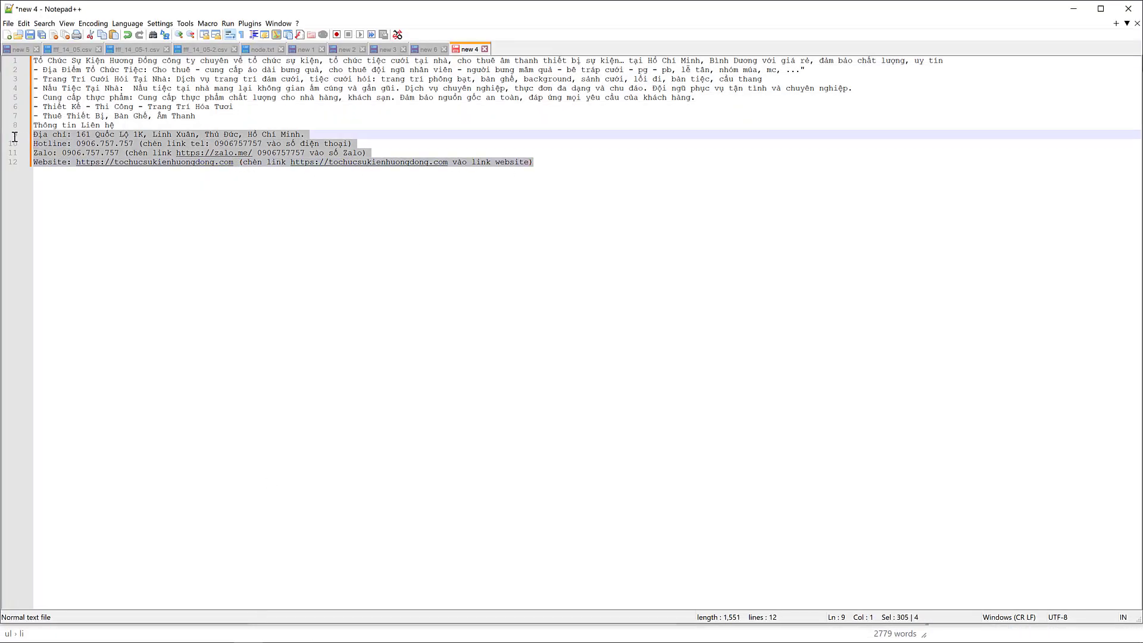
click(395, 631)
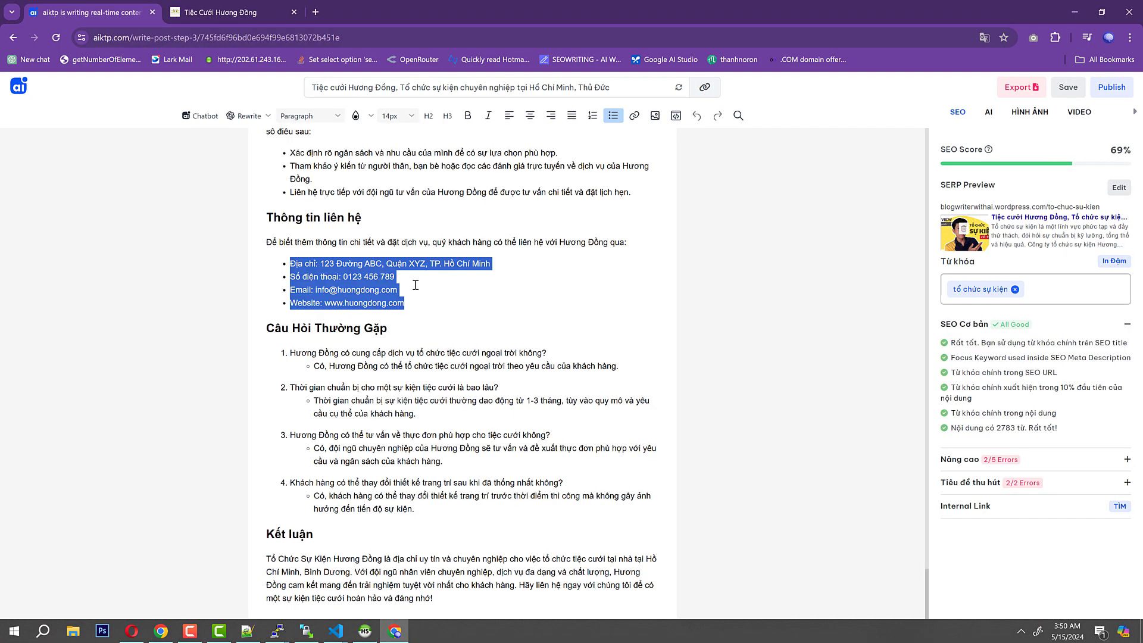
key(ctrl+v)
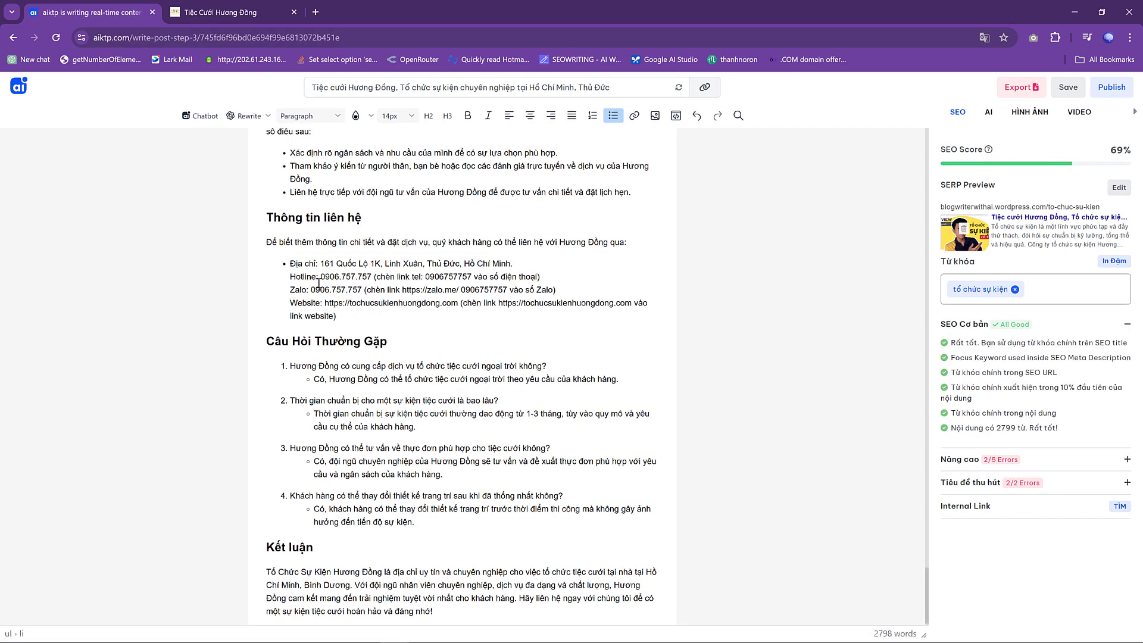
Split the pasted contact lines into separate bullets and delete the link instruction after the website address.
click(538, 265)
key(Return)
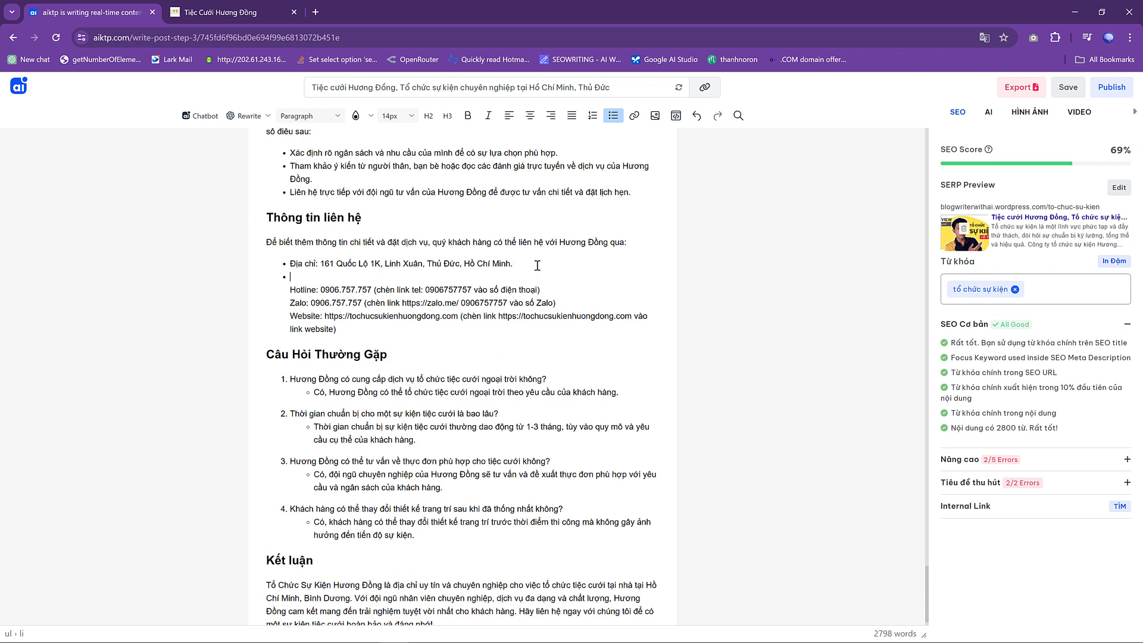
key(Delete)
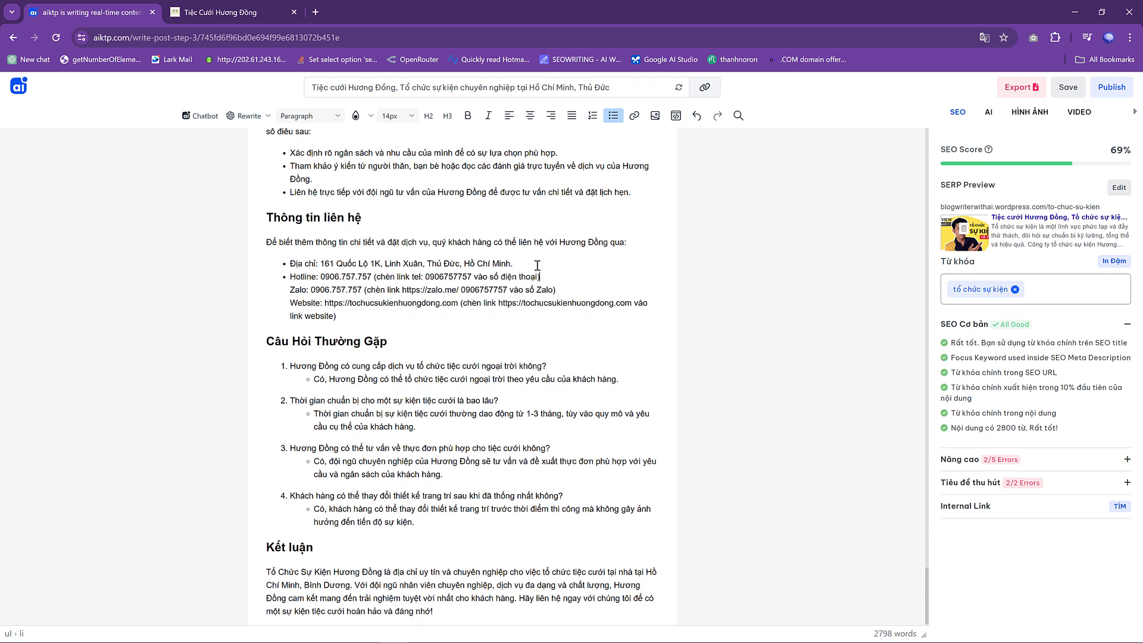
key(Return)
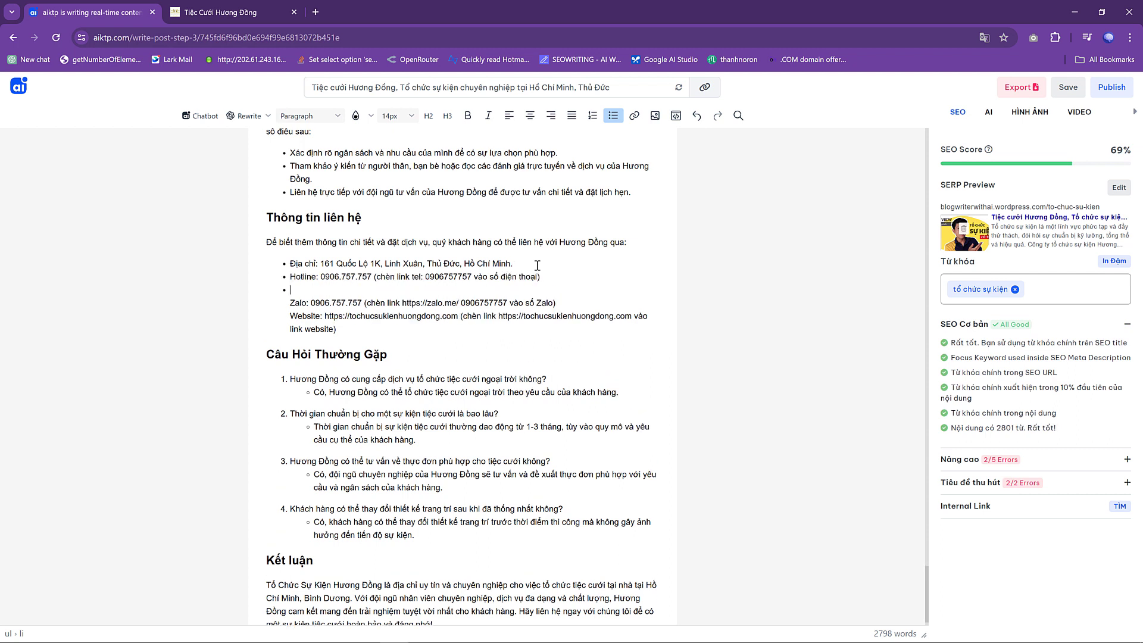
key(Delete)
key(Return)
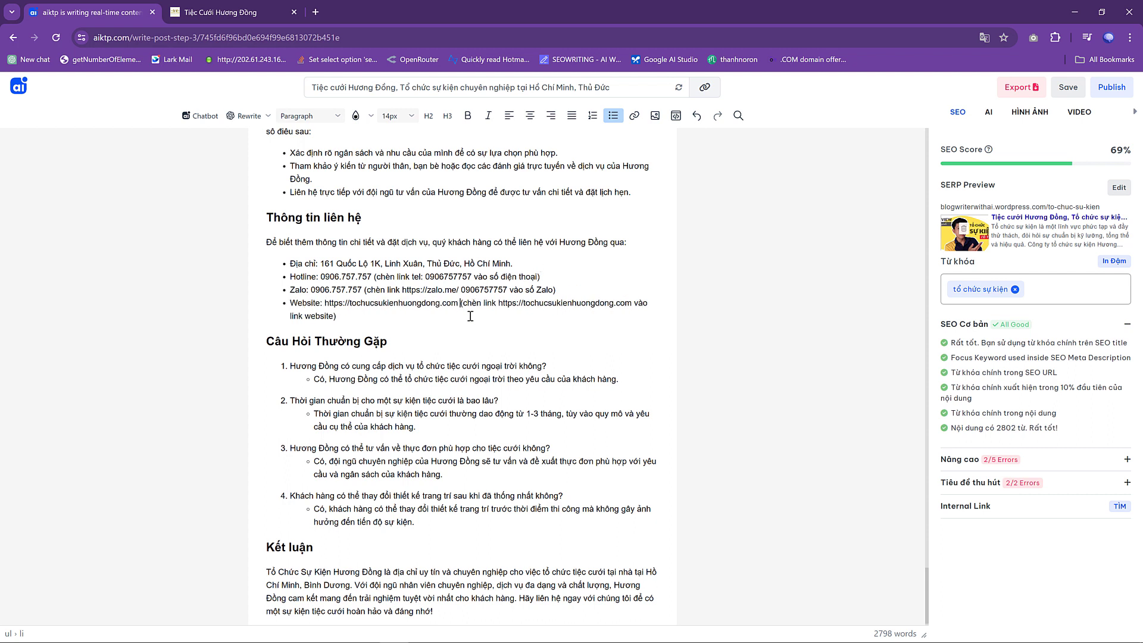
drag(461, 304, 476, 322)
key(BackSpace)
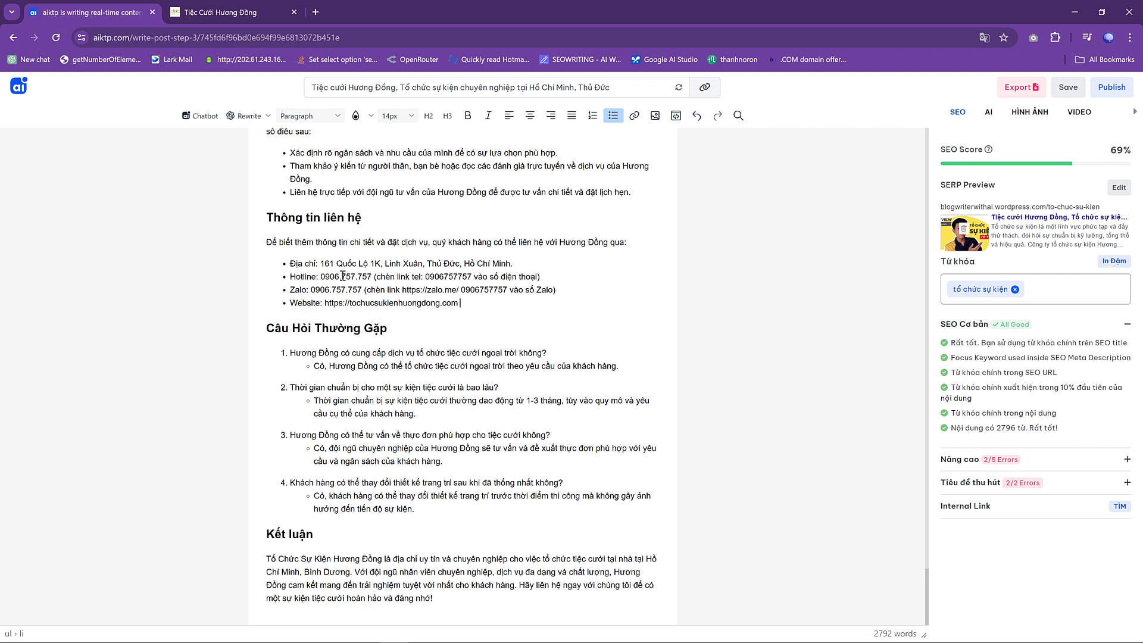
Review the contact details and "Câu Hỏi Thường Gặp" list, and look back through the article and its images to the beginning.
drag(486, 304, 290, 262)
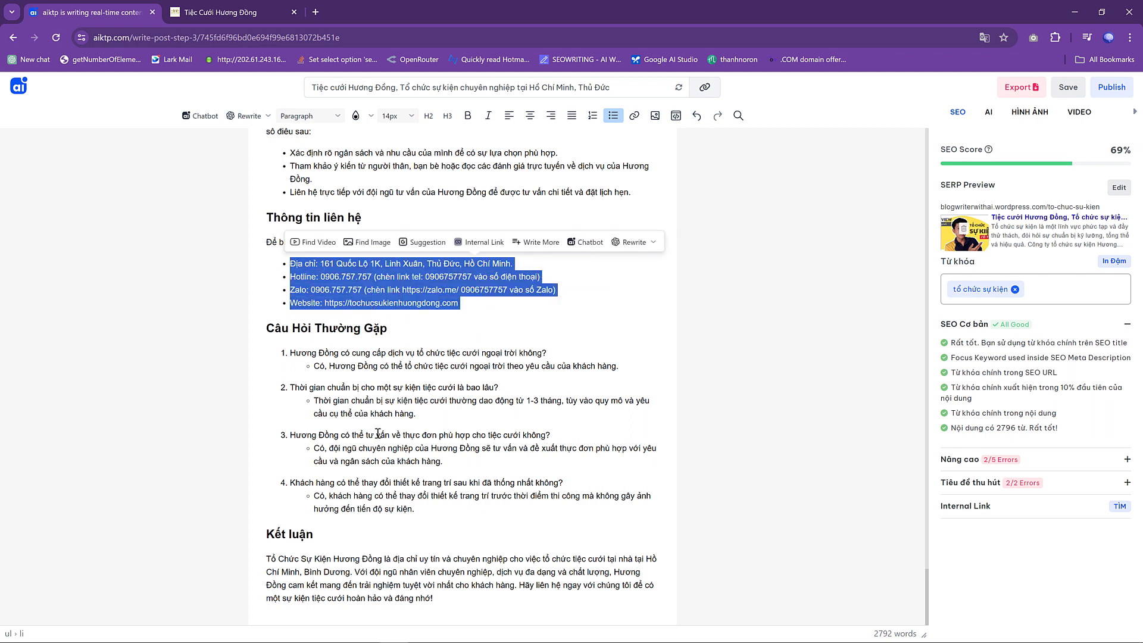
click(474, 512)
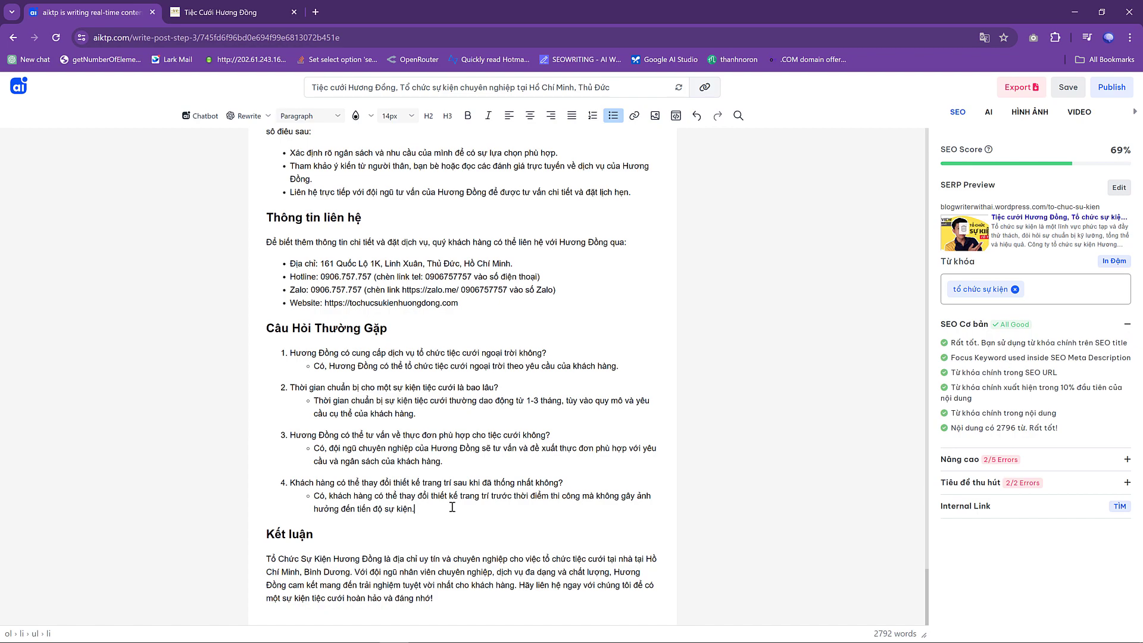
drag(453, 507, 240, 356)
scroll(438, 503, up, 5)
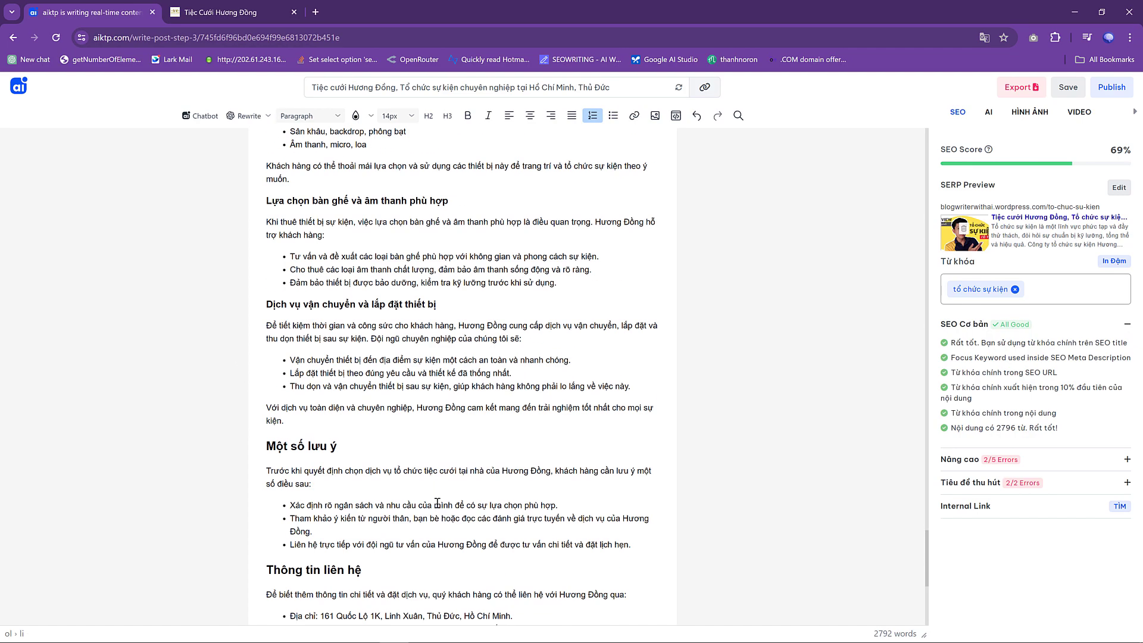
scroll(438, 503, down, 7)
scroll(437, 503, up, 5)
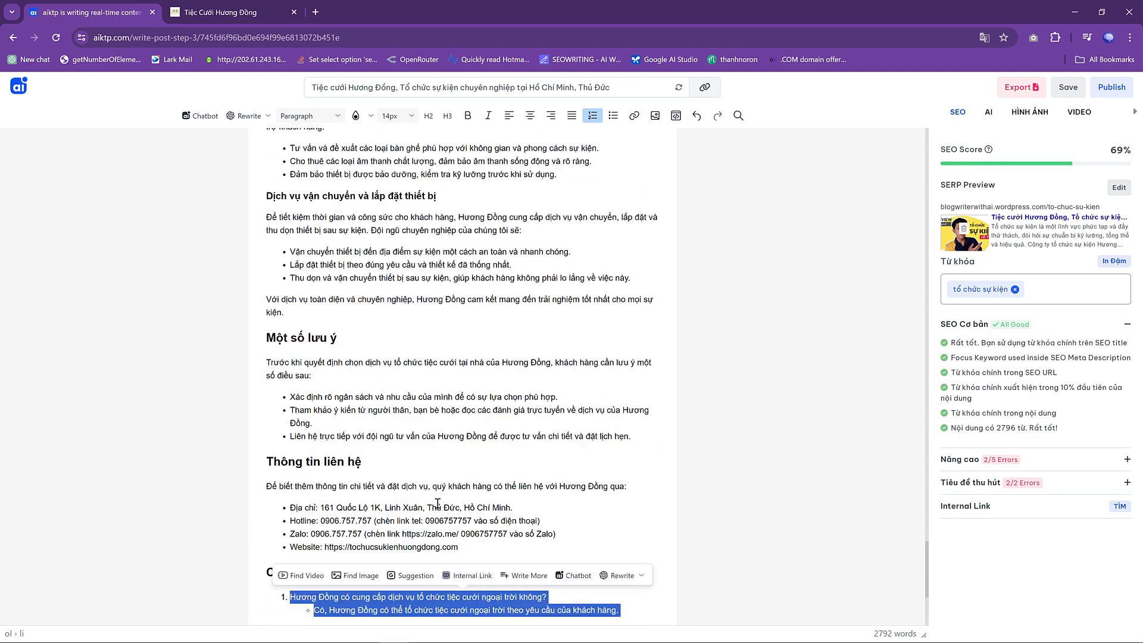
scroll(438, 504, up, 6)
scroll(438, 518, up, 10)
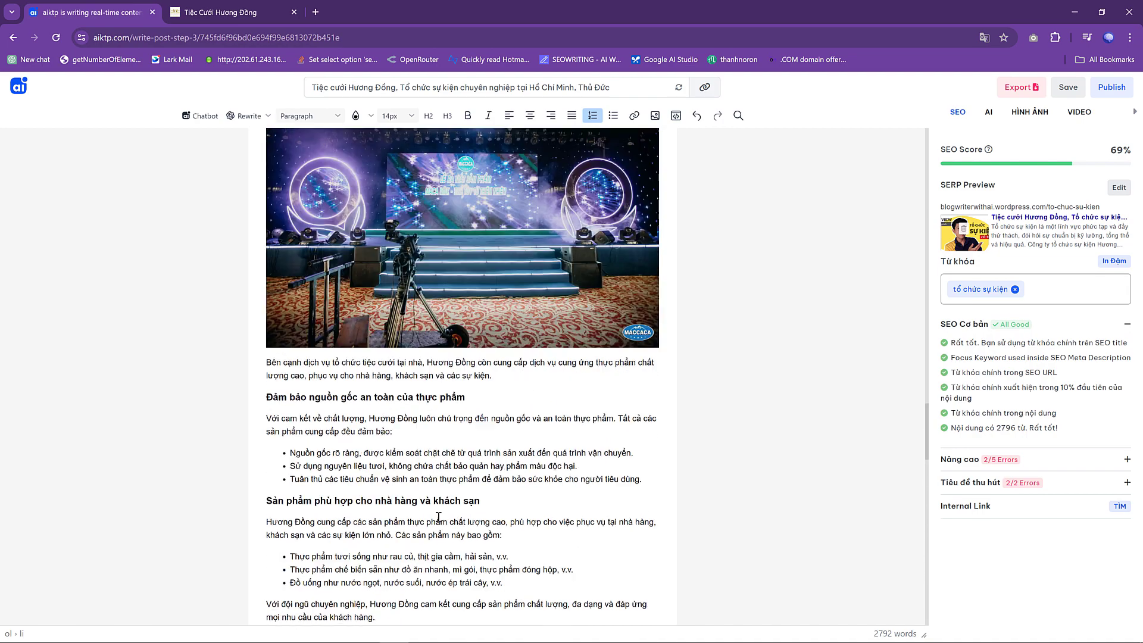
scroll(439, 517, up, 15)
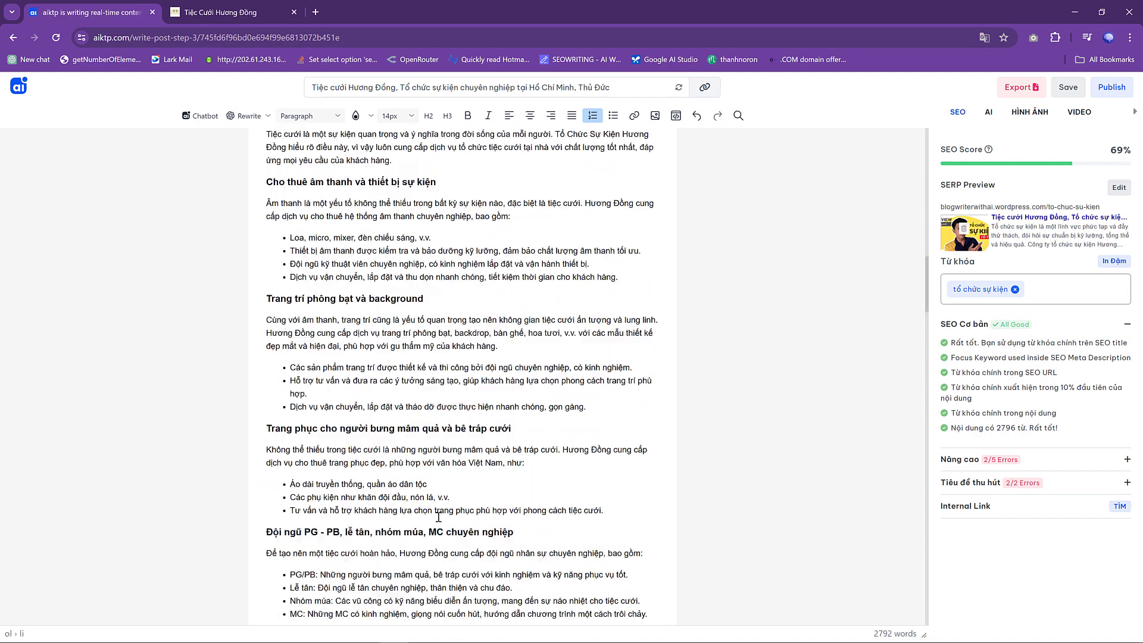
scroll(438, 517, up, 6)
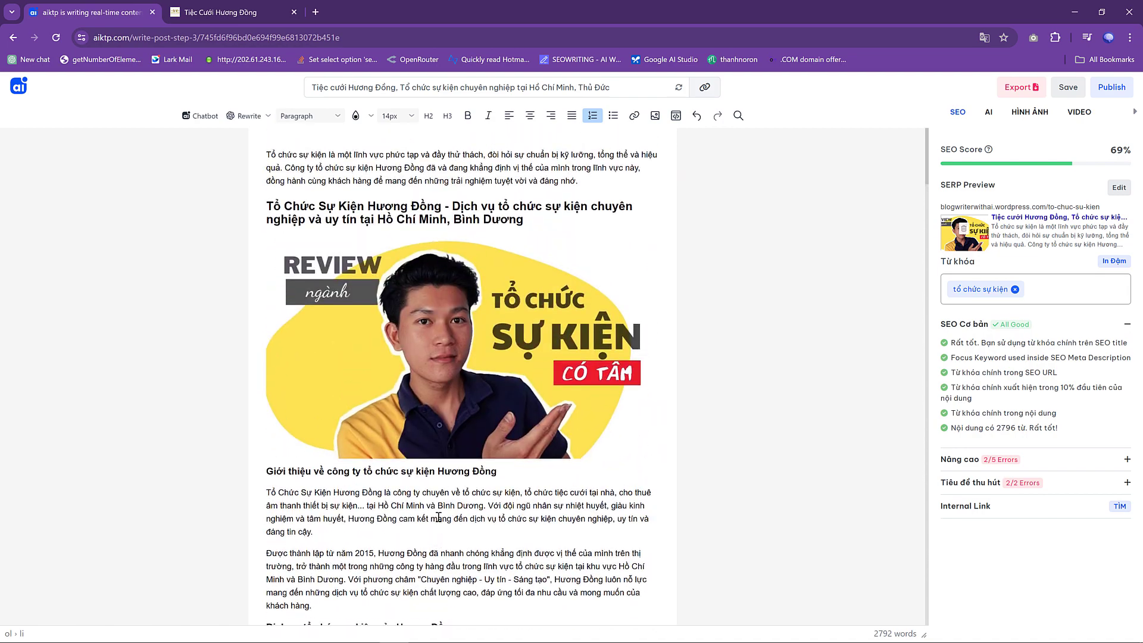
scroll(442, 390, down, 5)
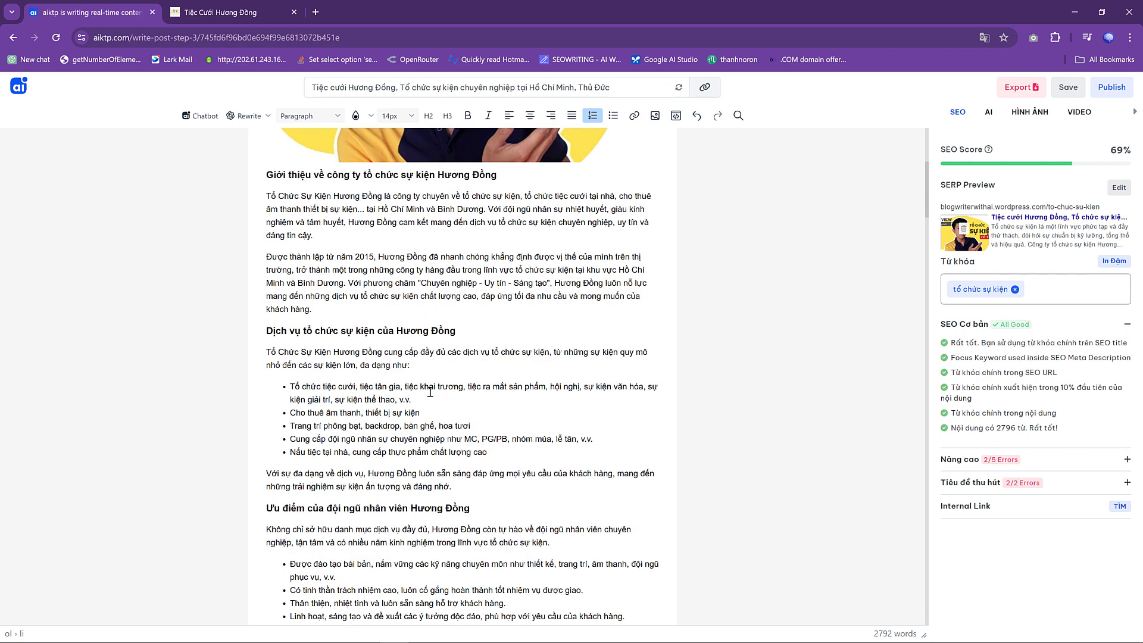
scroll(432, 330, up, 4)
Inspect the first article image's alternative description and source link in its settings, and close them without saving.
click(554, 291)
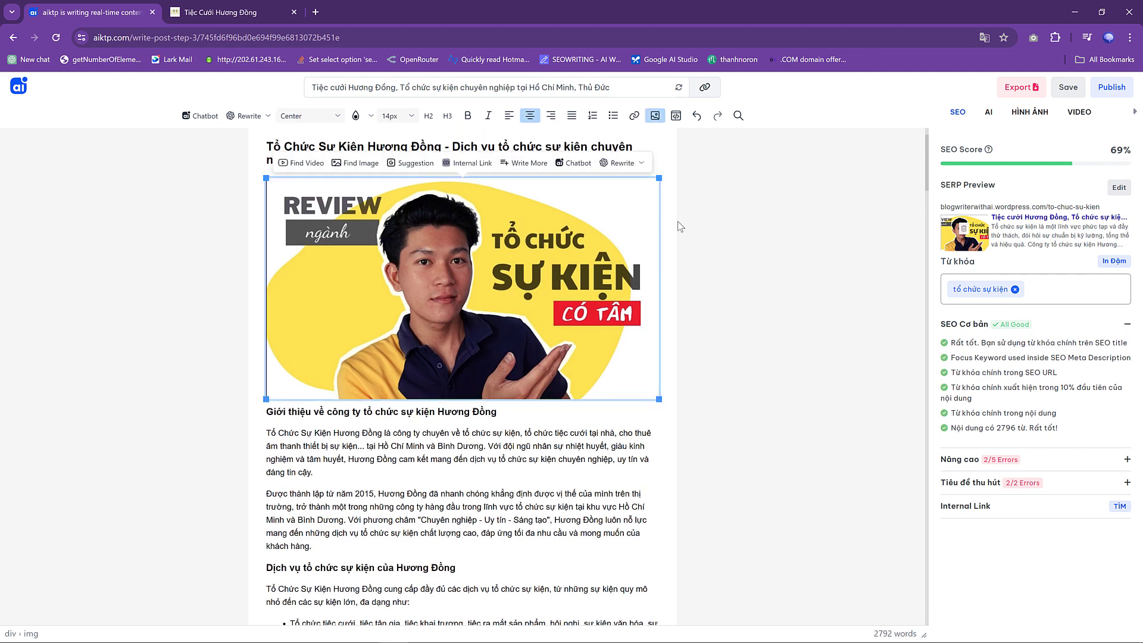
click(656, 119)
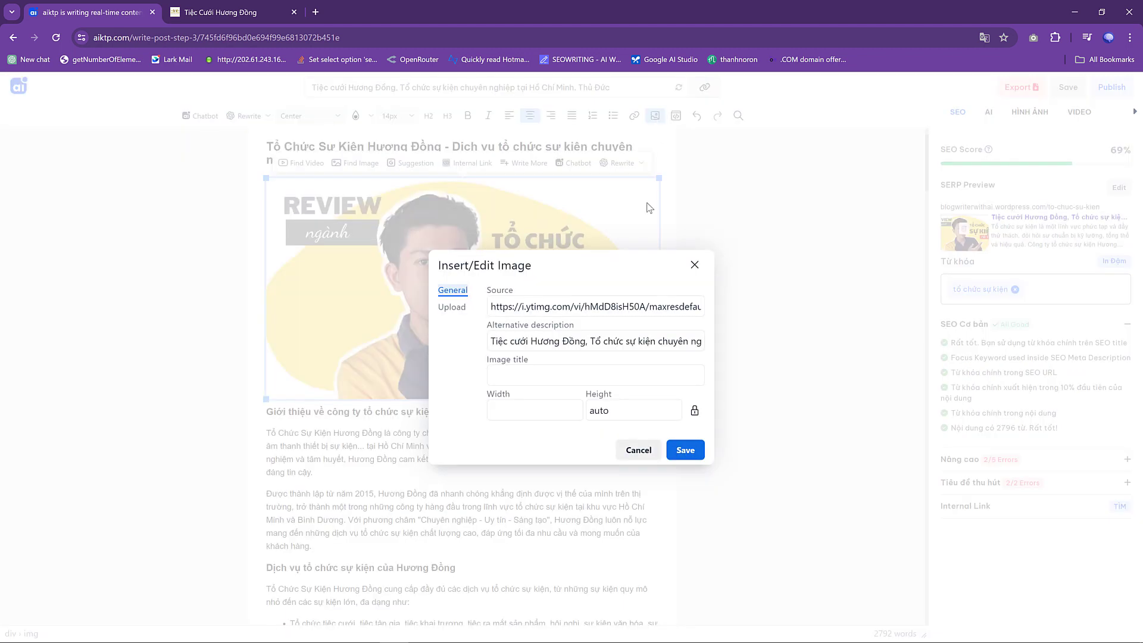
click(503, 337)
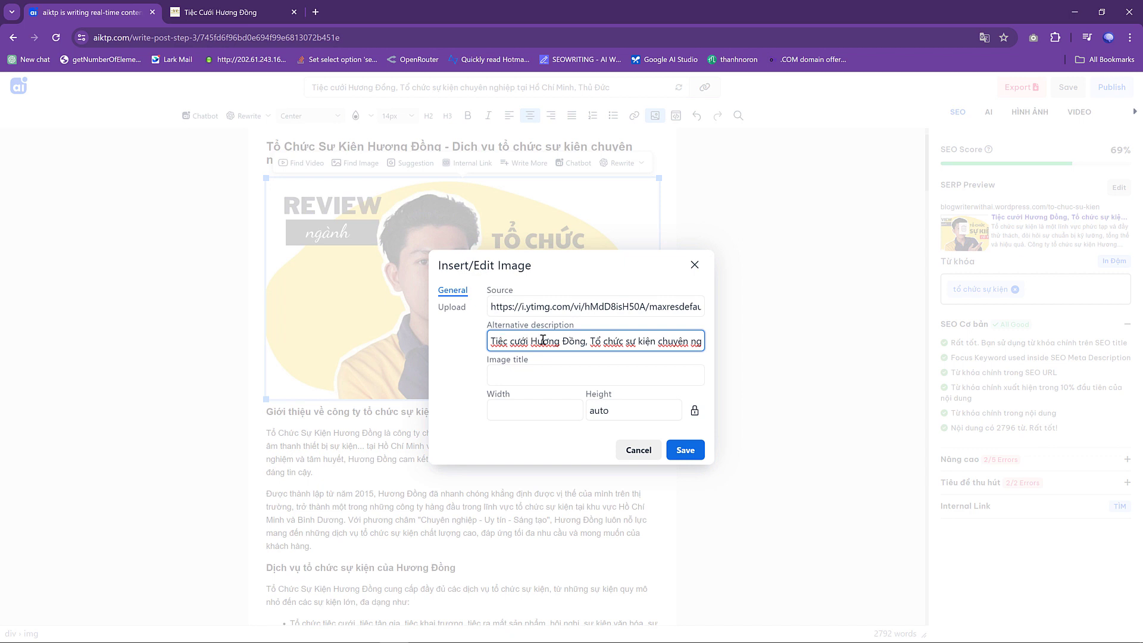
click(551, 306)
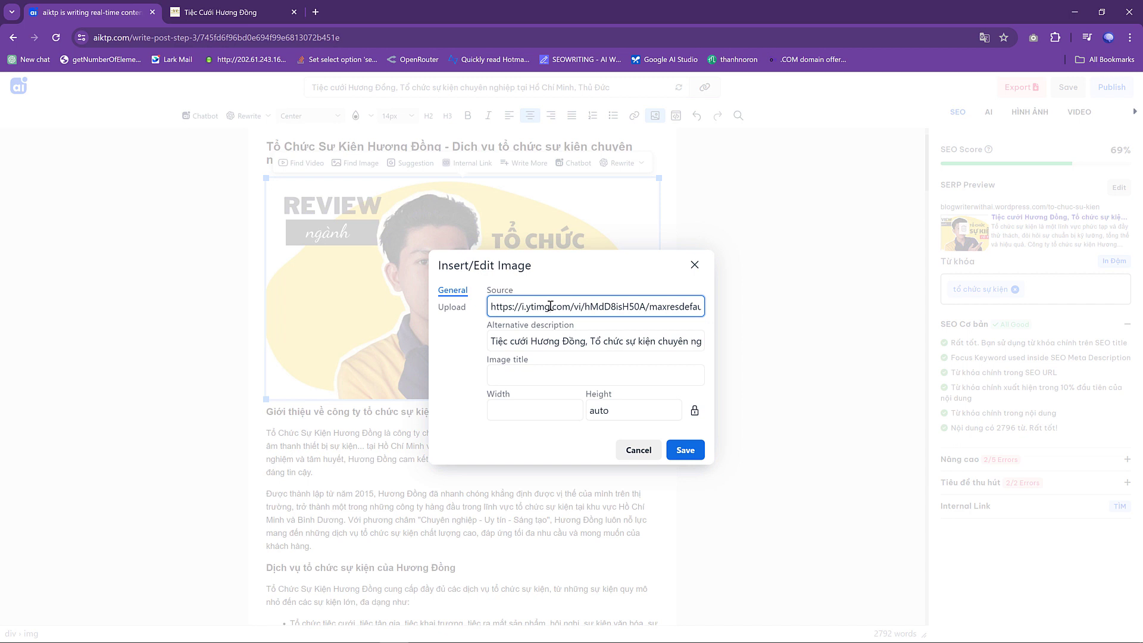
drag(502, 307, 723, 326)
click(695, 264)
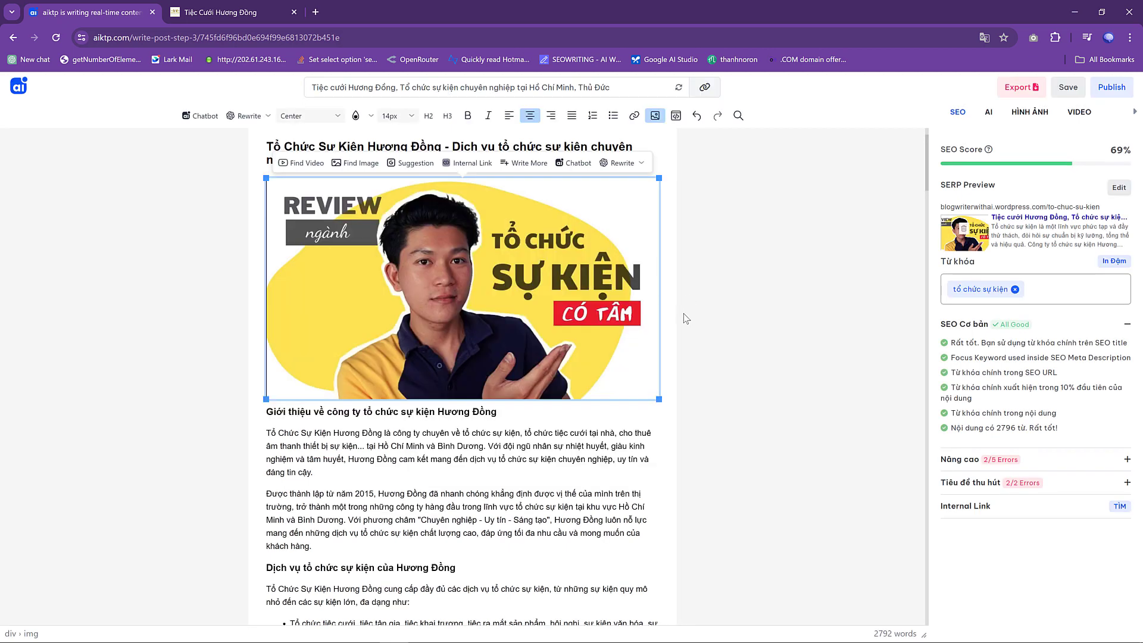
click(383, 474)
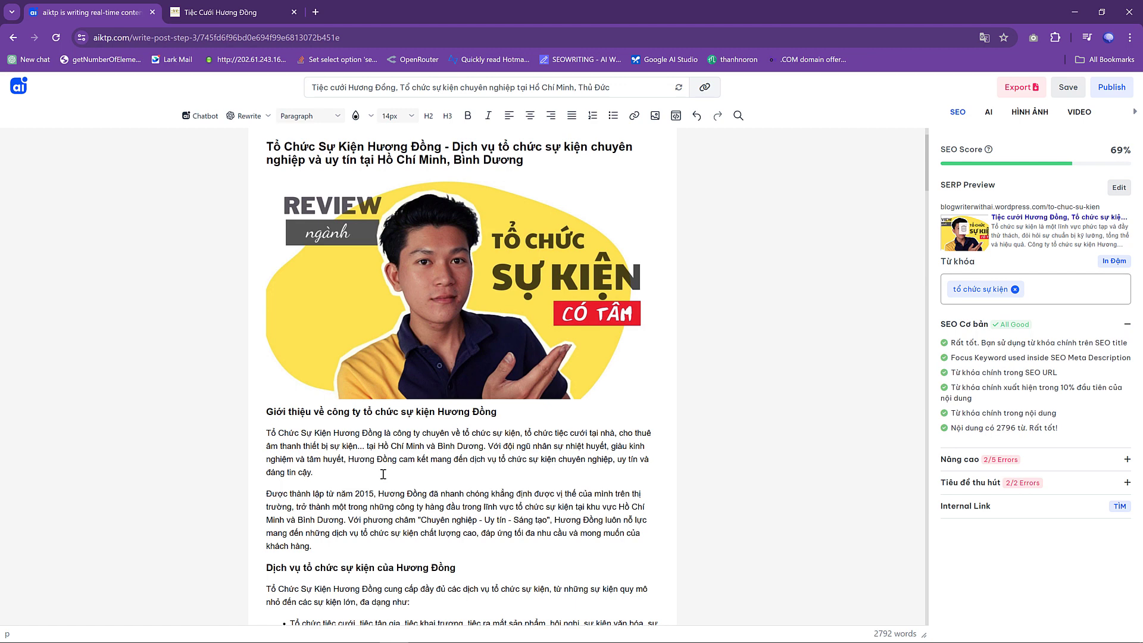
key(Return)
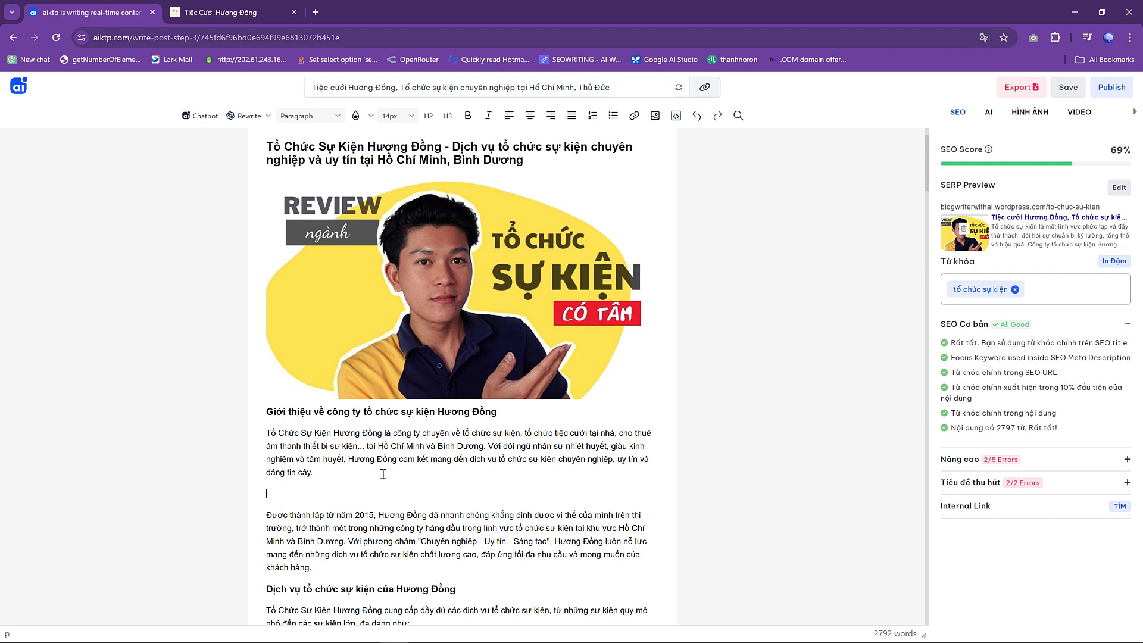
click(656, 118)
click(448, 309)
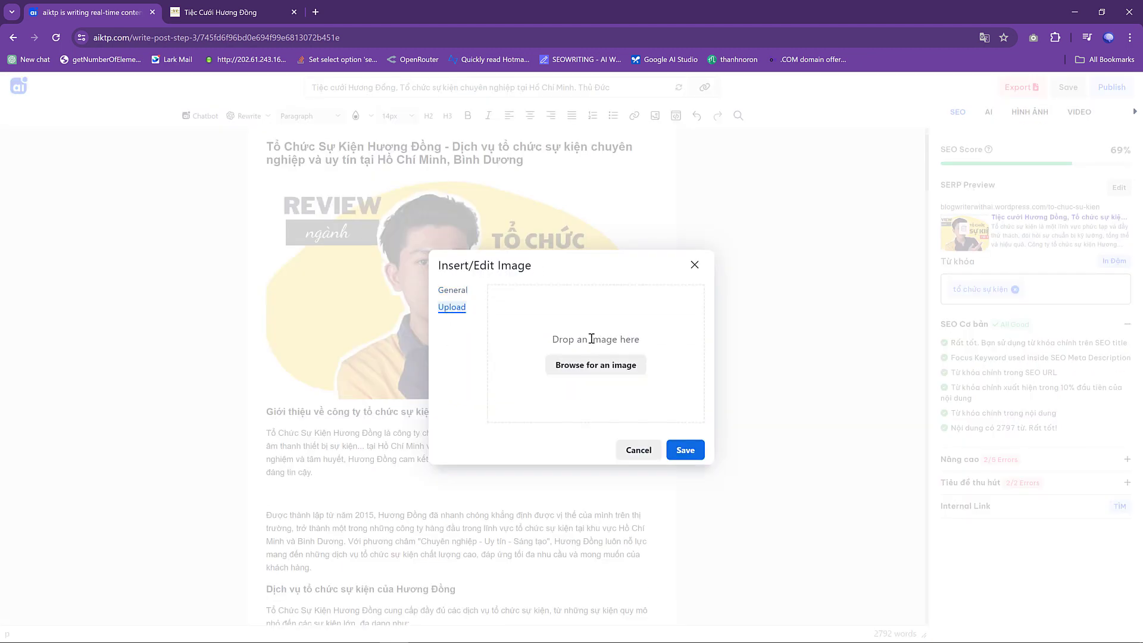
click(695, 265)
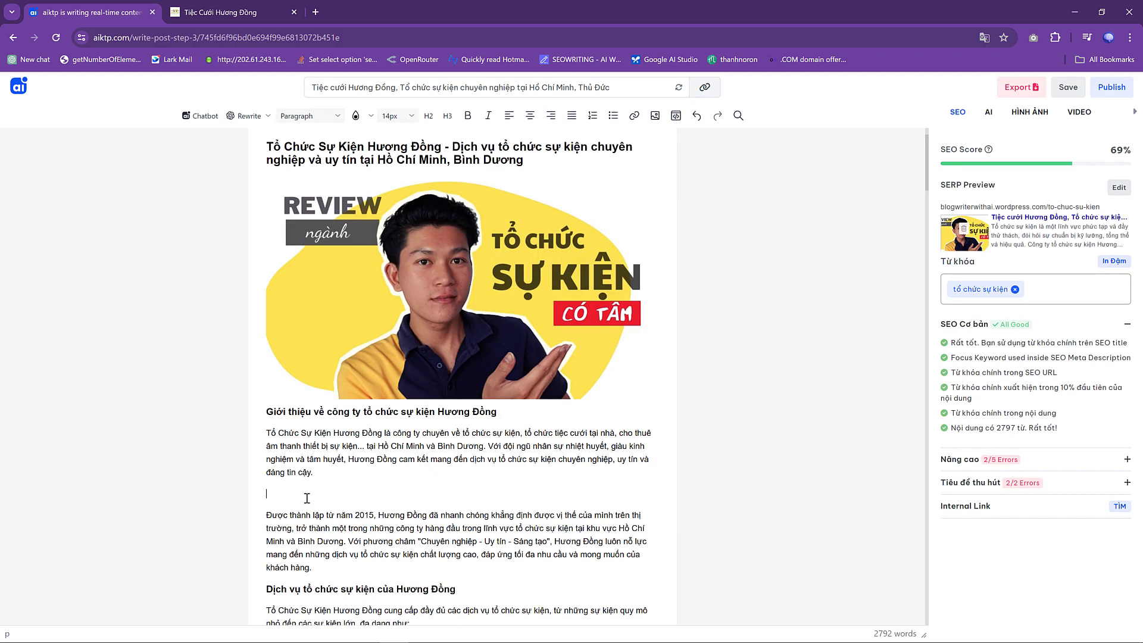
key(BackSpace)
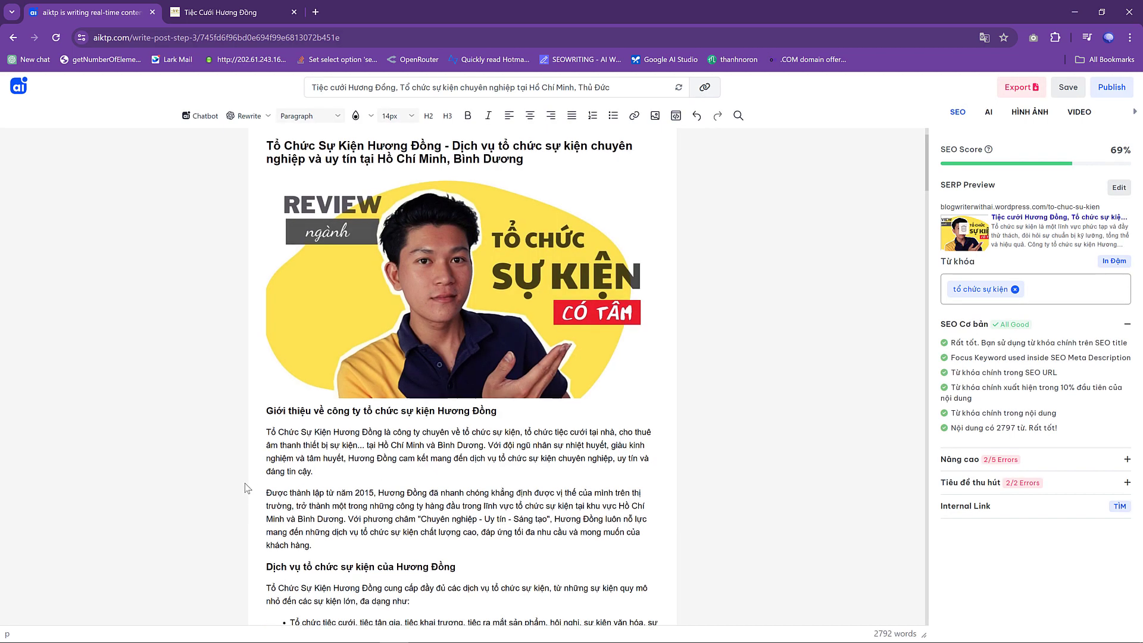
Look at the AI writing options offered for the heading "Dịch vụ tổ chức sự kiện của Hương Đồng" without applying any.
scroll(336, 462, down, 5)
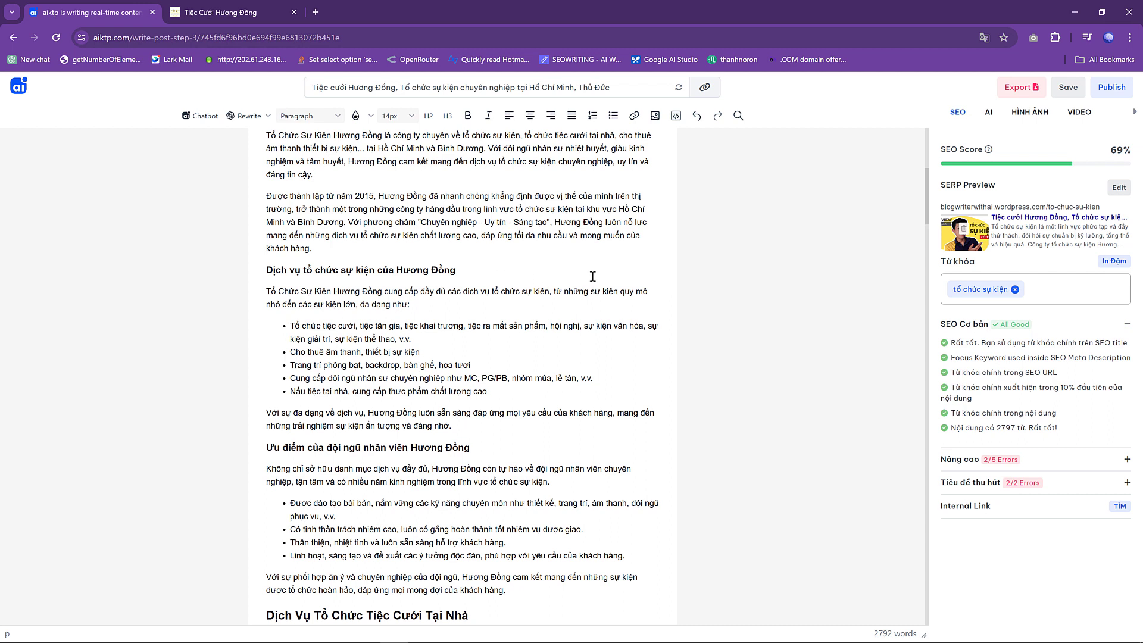
drag(458, 270, 259, 264)
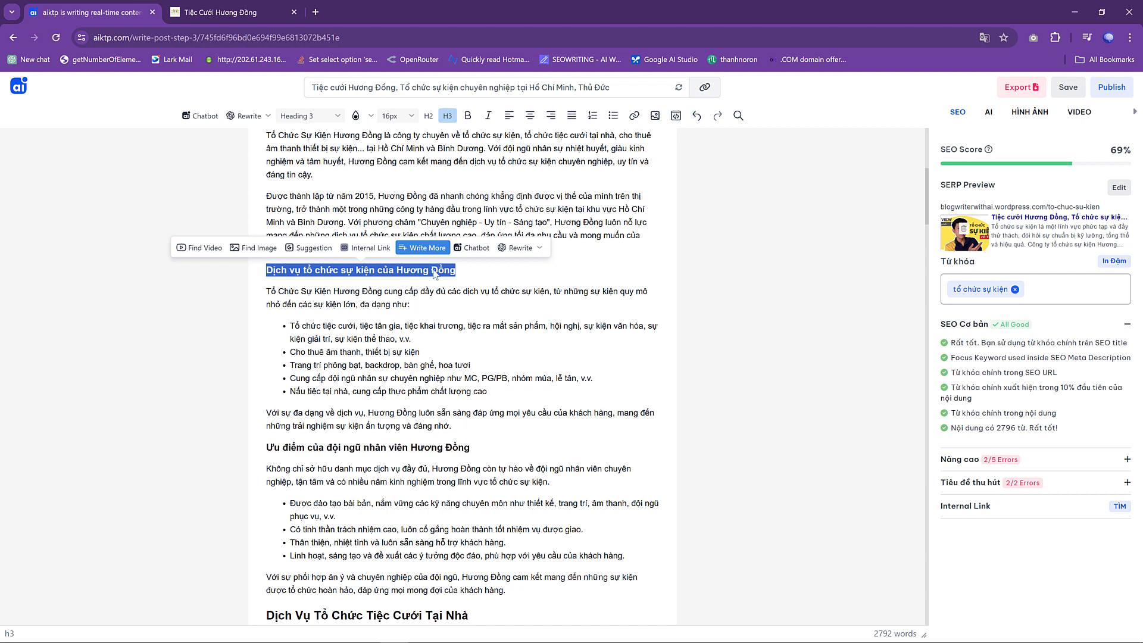
click(474, 325)
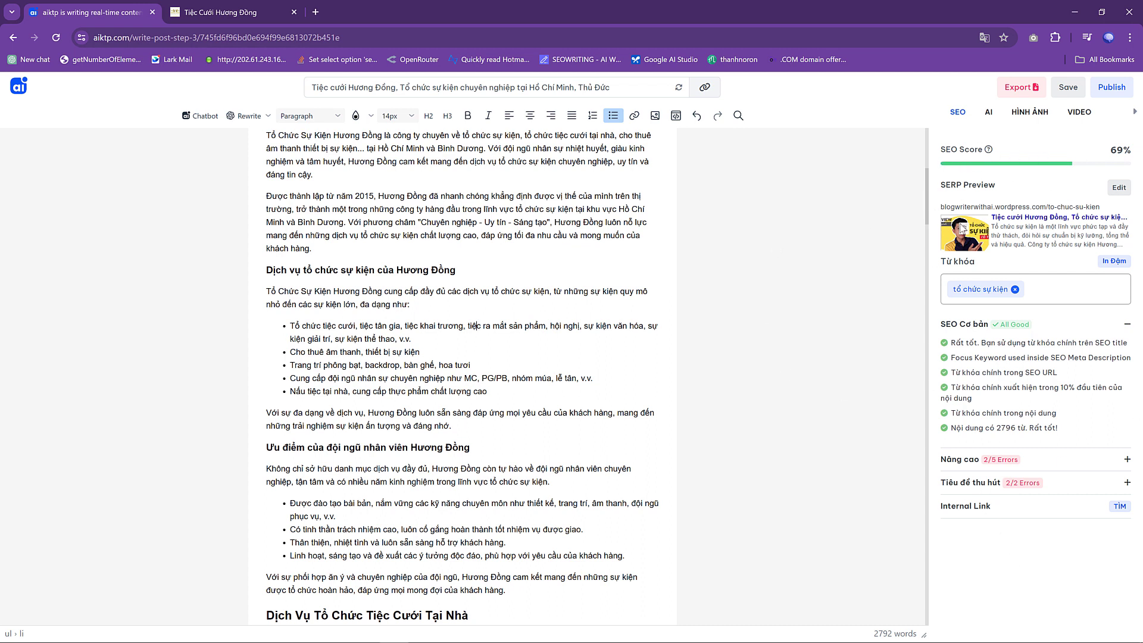
Check the advanced ("Nâng cao") SEO criteria against the article's content, and save the article.
click(975, 462)
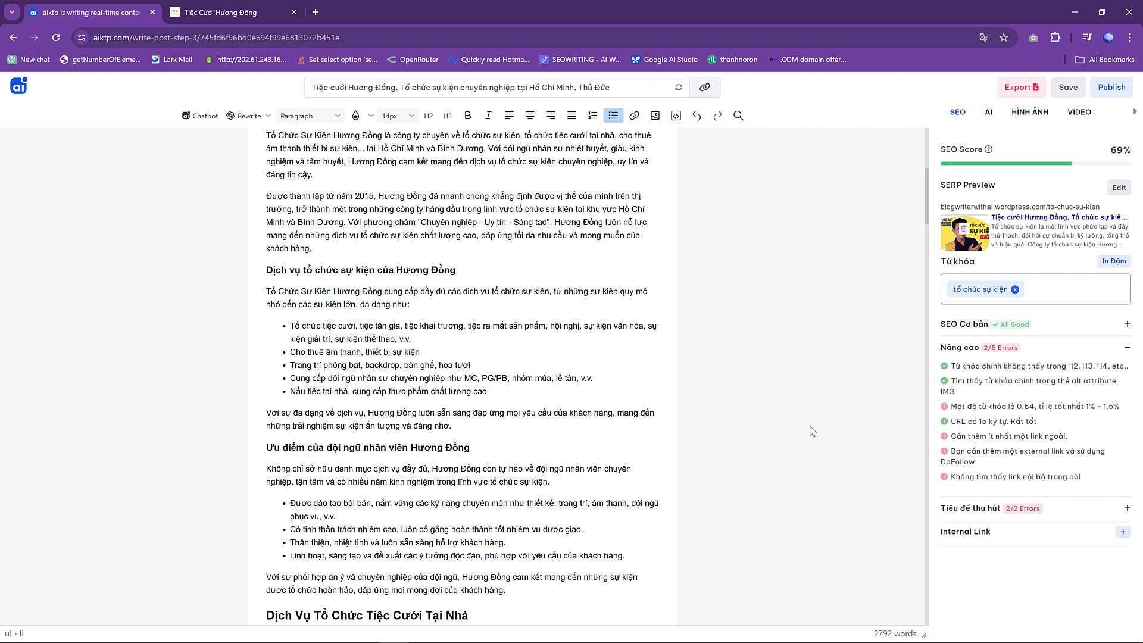
scroll(434, 473, down, 15)
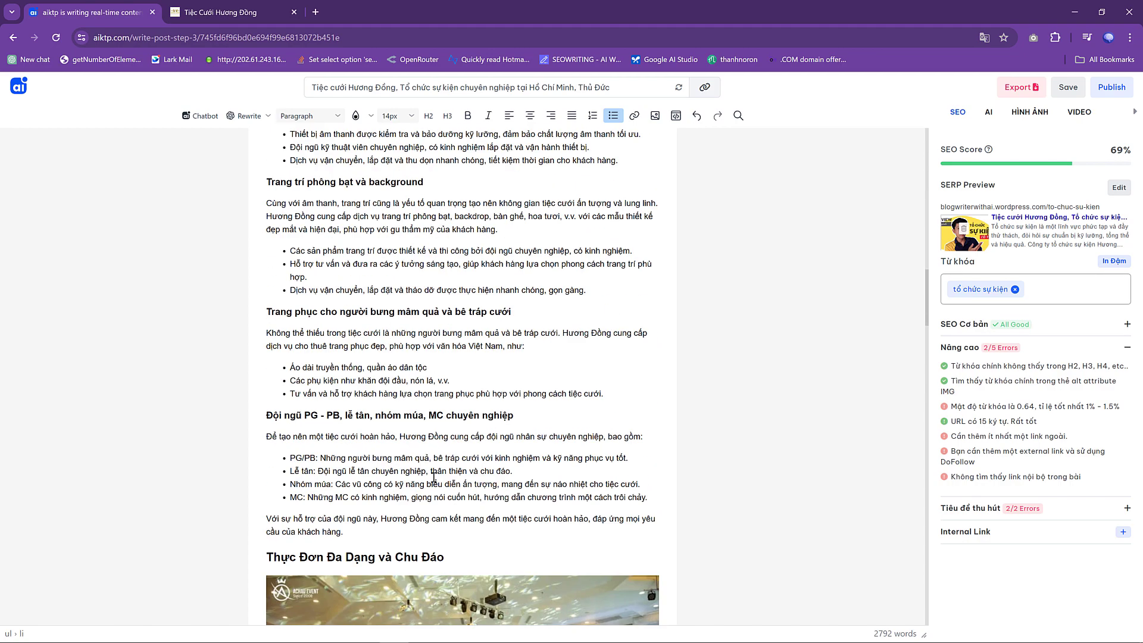
scroll(434, 476, down, 20)
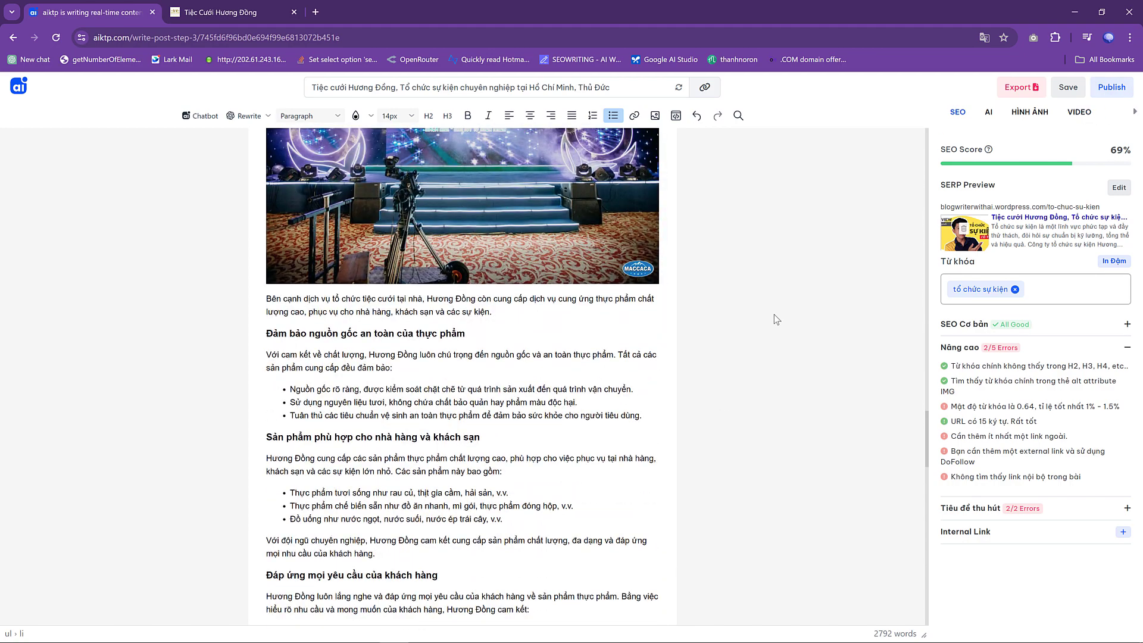
click(1068, 87)
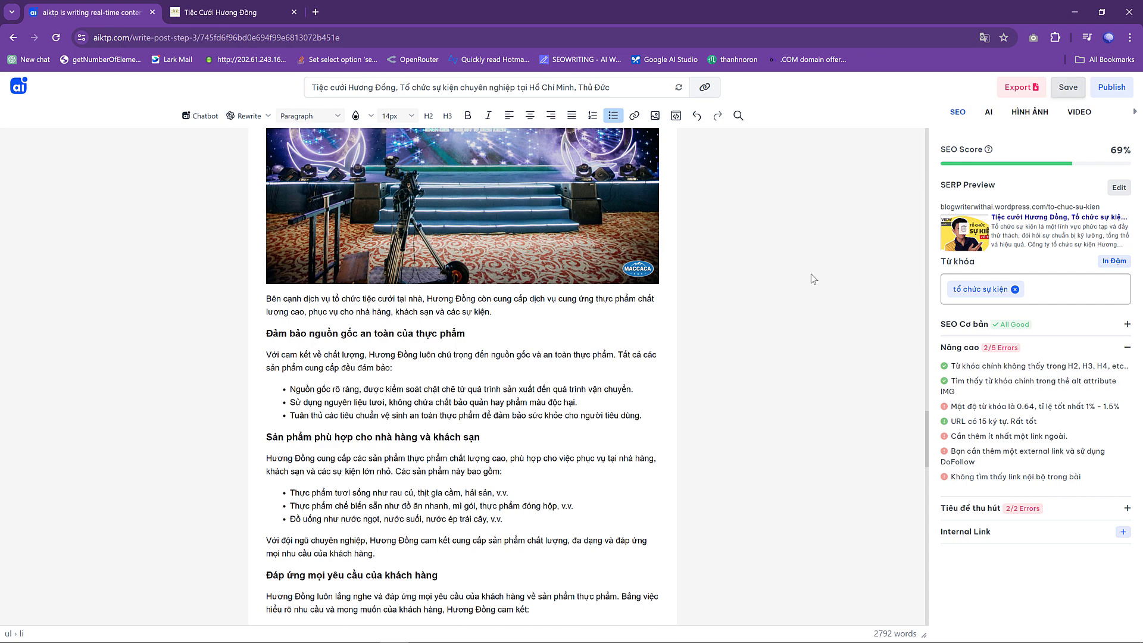